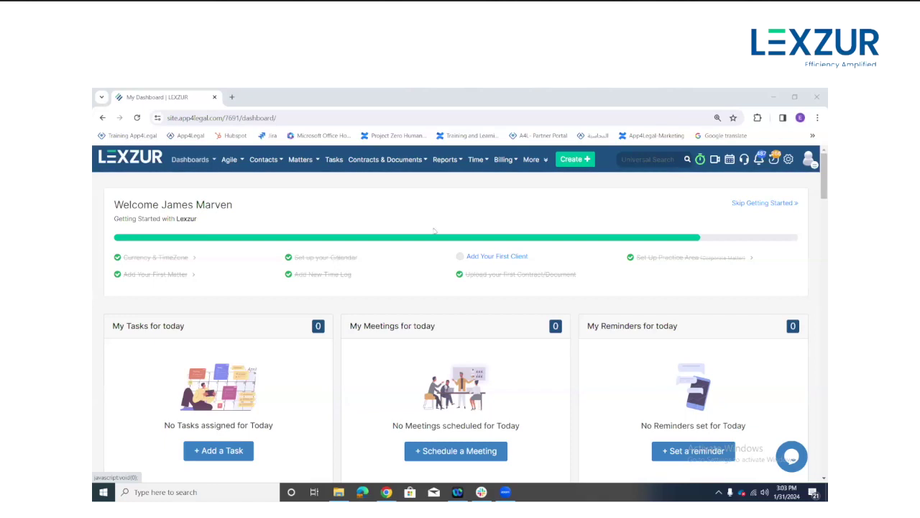
Start a new hearing record and link it to the recently visited matter "BLP x ABC services".
click(591, 160)
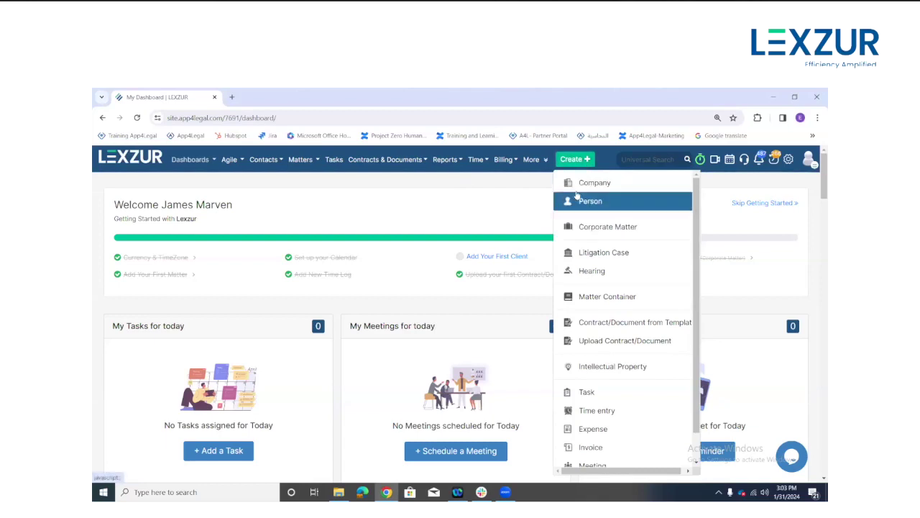
click(596, 271)
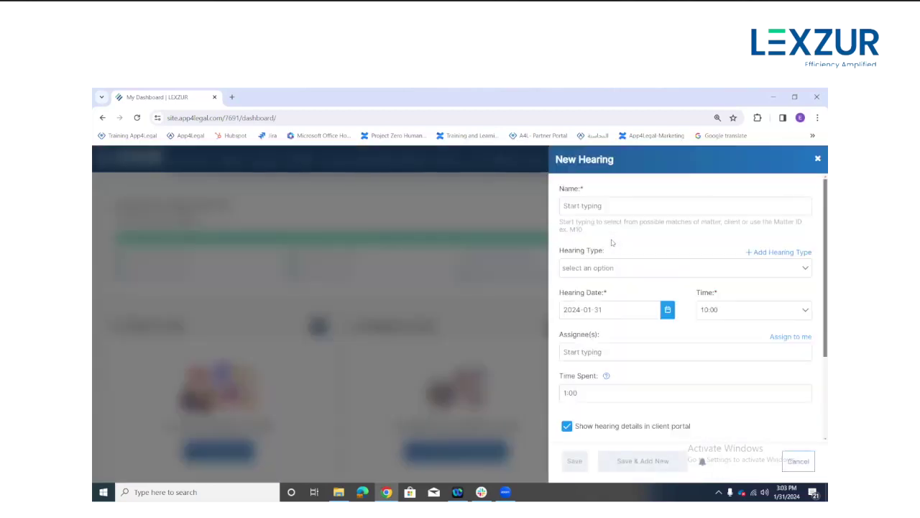
click(611, 206)
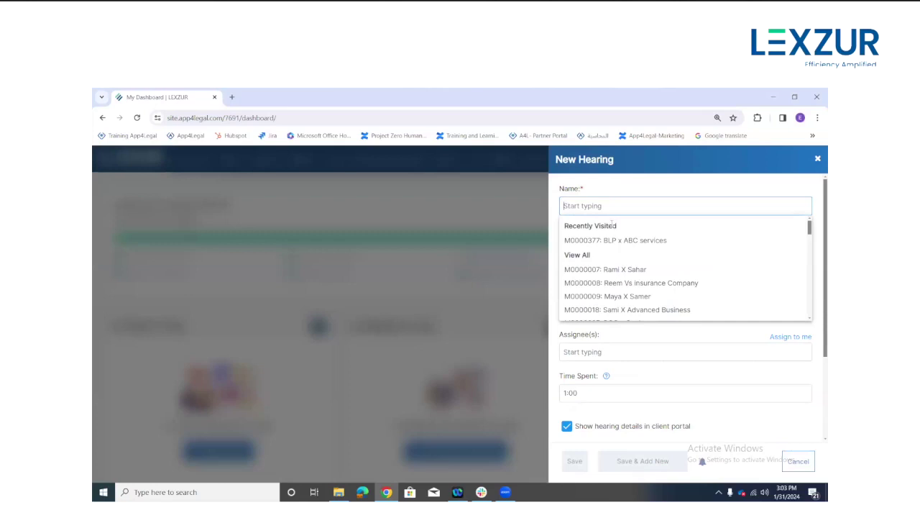
click(615, 241)
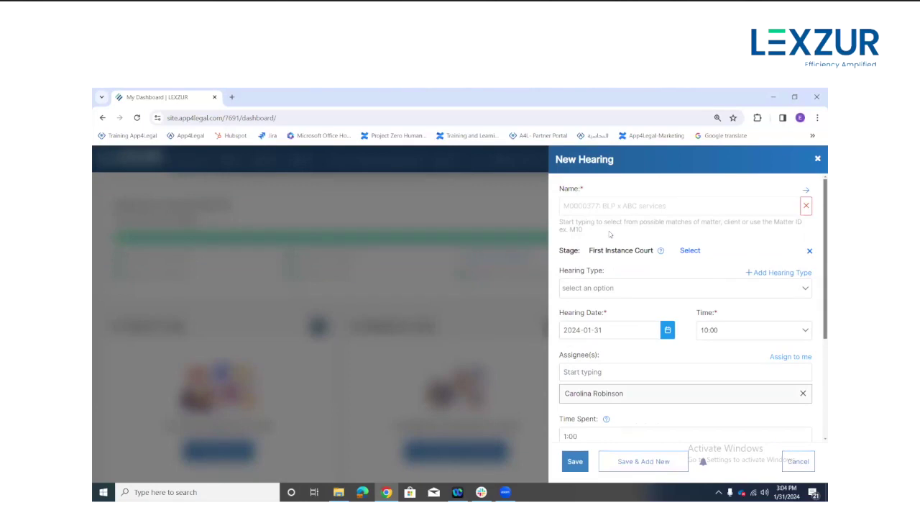
View the stage details of the First Instance Court stage in the new hearing form.
mouse_move(615, 261)
mouse_move(661, 250)
click(614, 256)
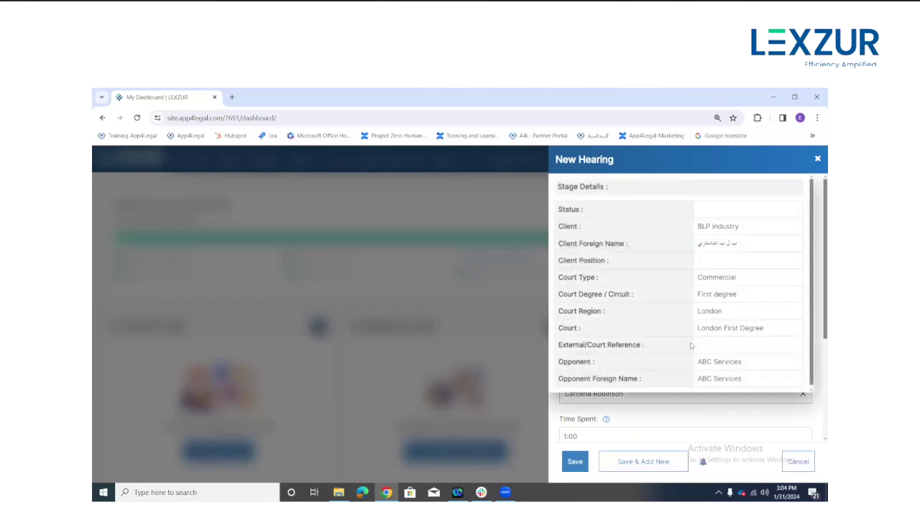
click(706, 421)
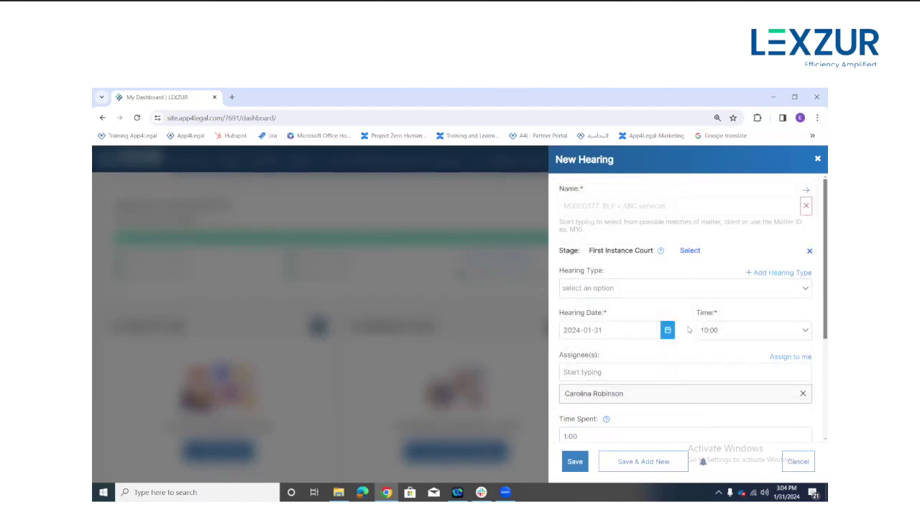
click(624, 296)
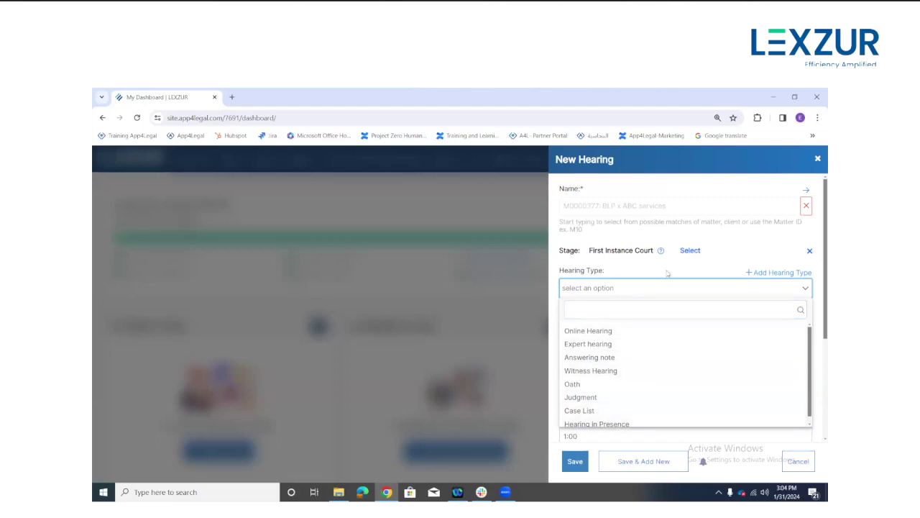
click(669, 274)
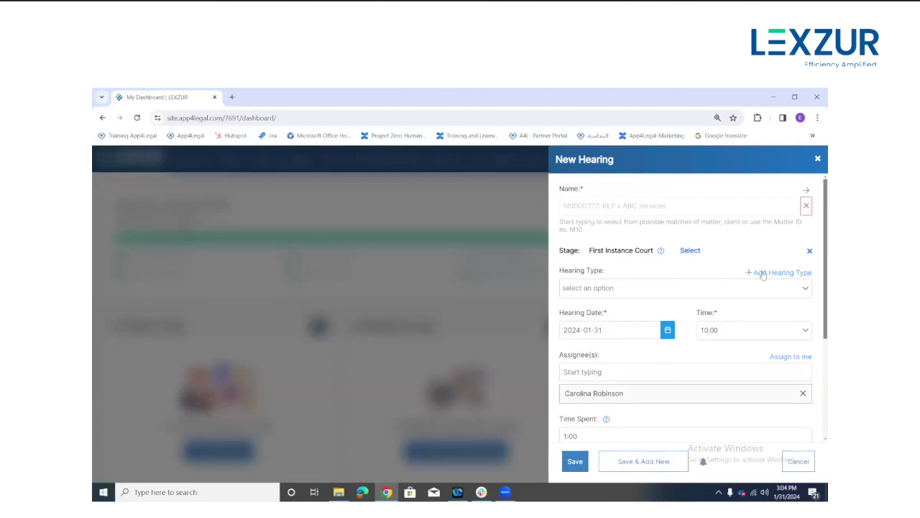
click(763, 273)
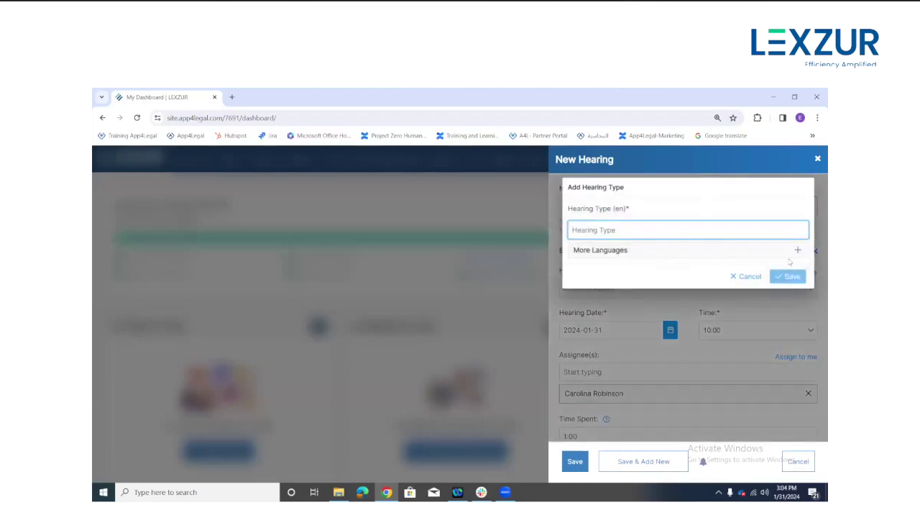
click(745, 276)
Set the hearing type to Hearing in Presence and the hearing date to 2024-02-02.
click(625, 288)
click(600, 423)
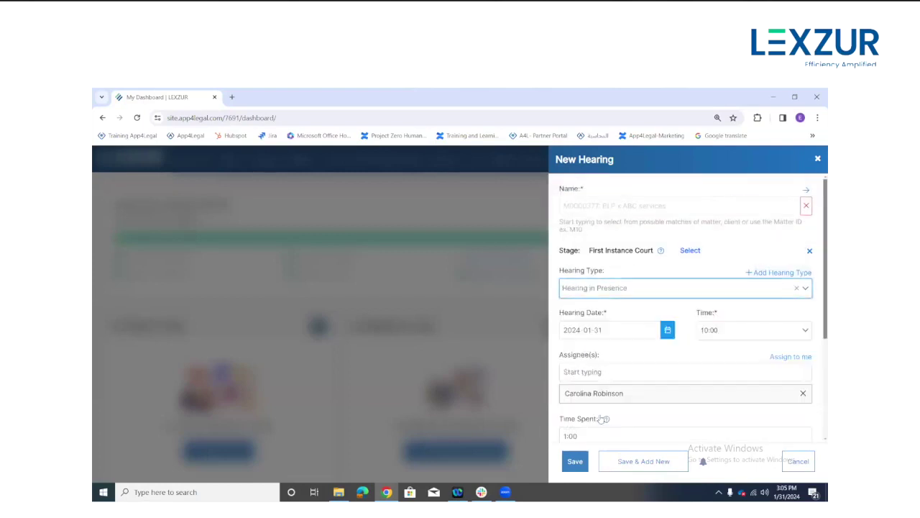
click(667, 329)
click(732, 205)
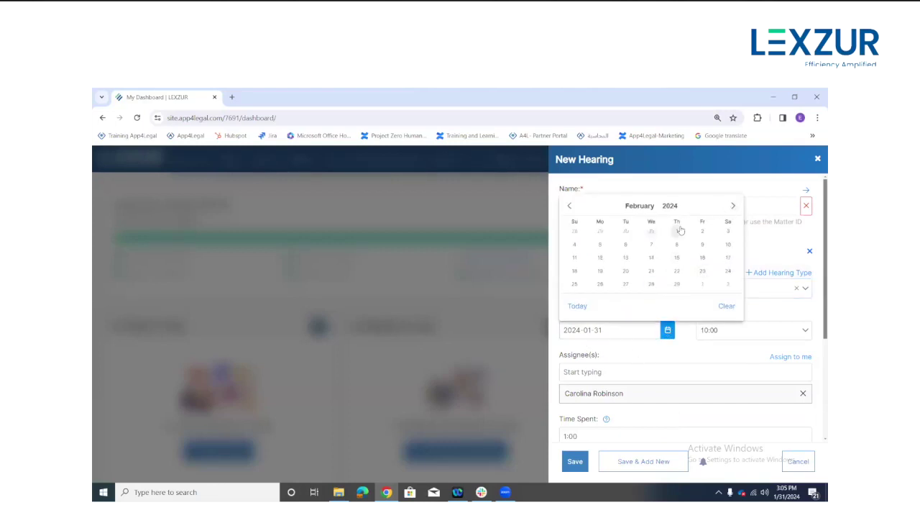
click(703, 233)
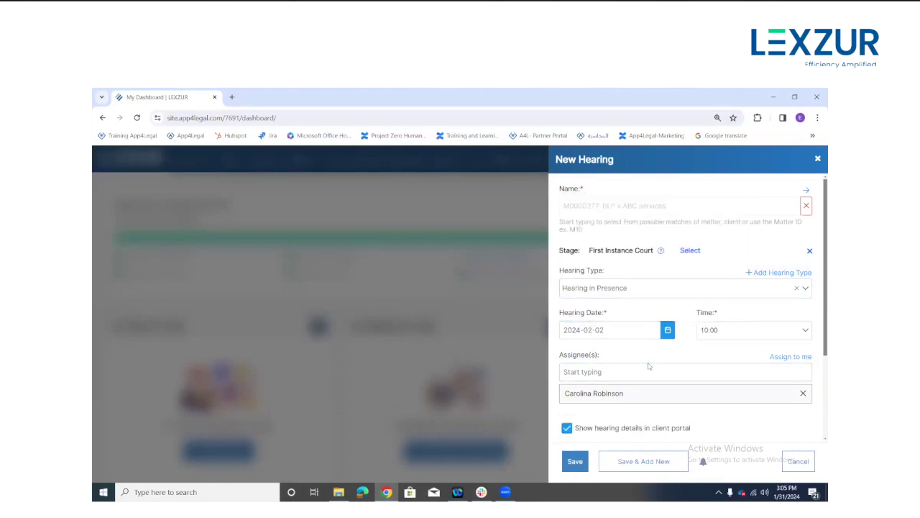
click(740, 335)
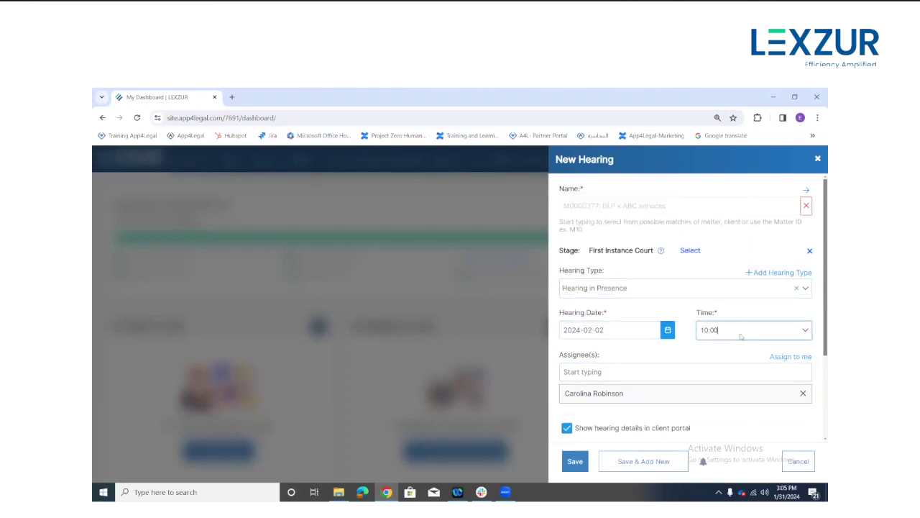
click(805, 330)
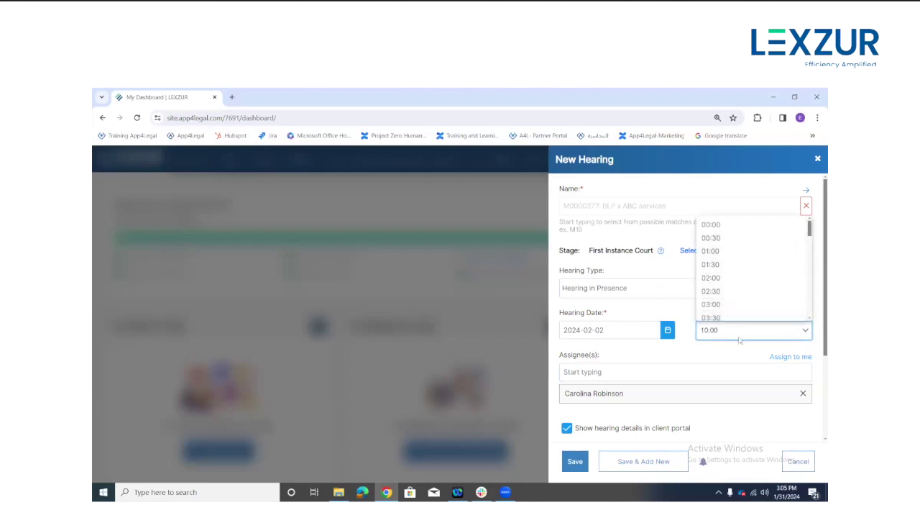
click(684, 350)
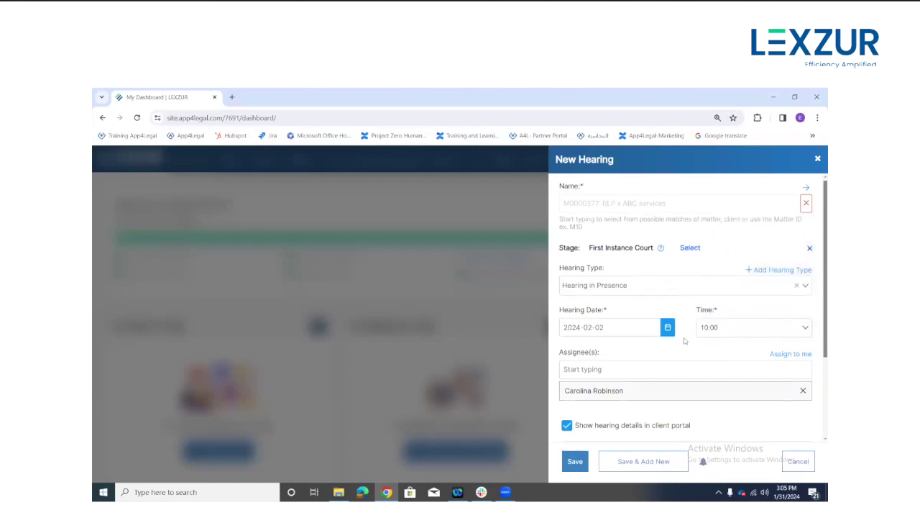
Assign the hearing to yourself in addition to the existing assignee.
scroll(684, 341, down, 2)
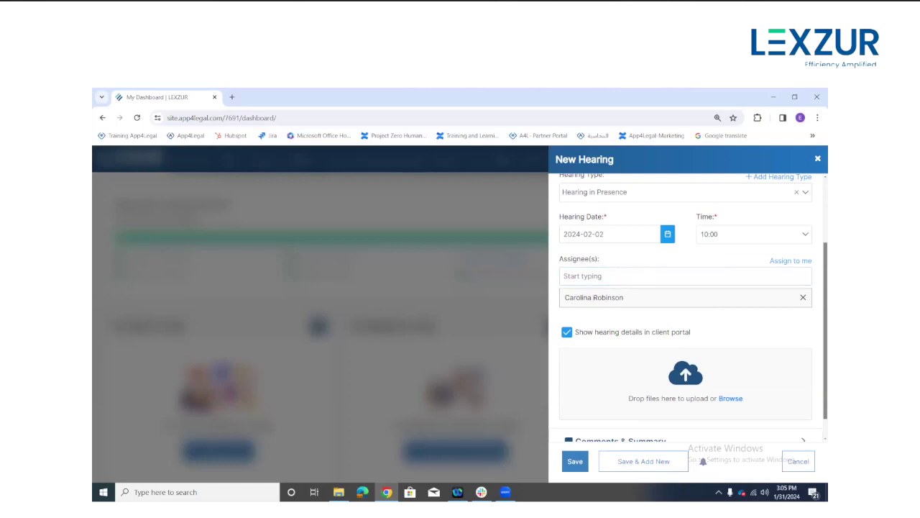
click(791, 261)
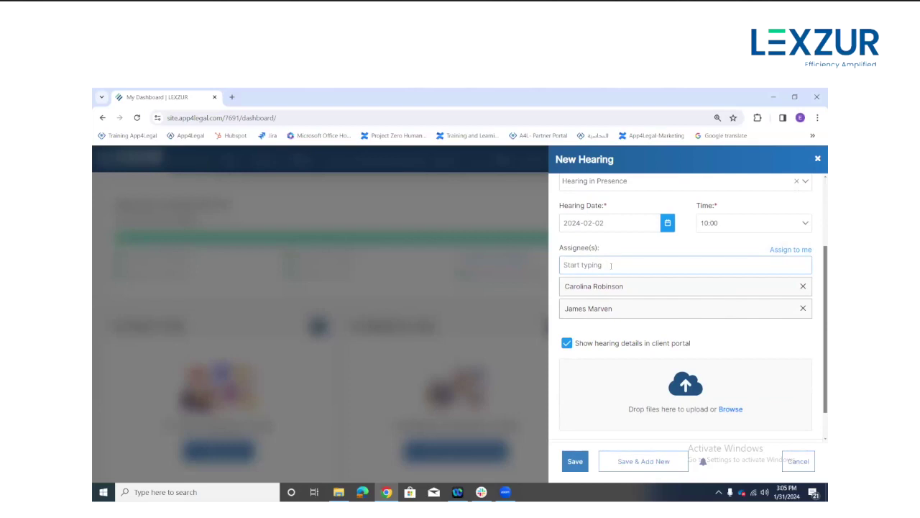
click(611, 265)
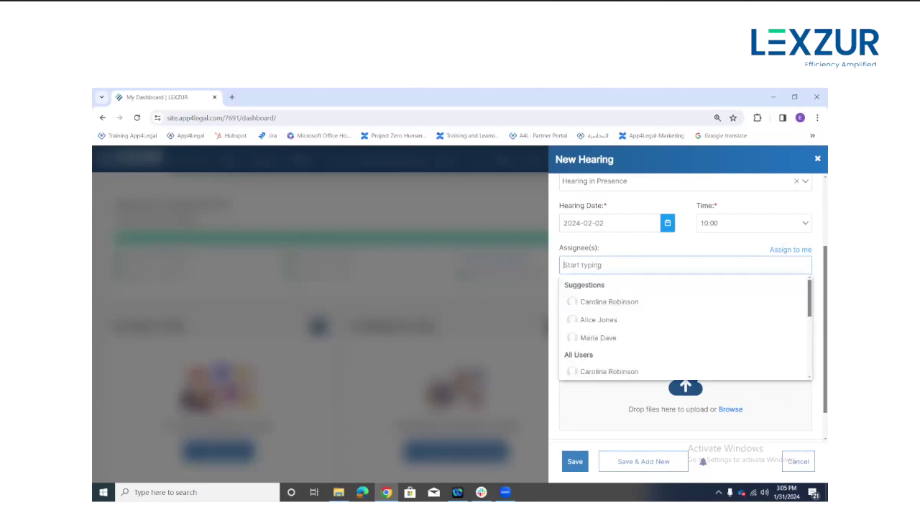
click(637, 251)
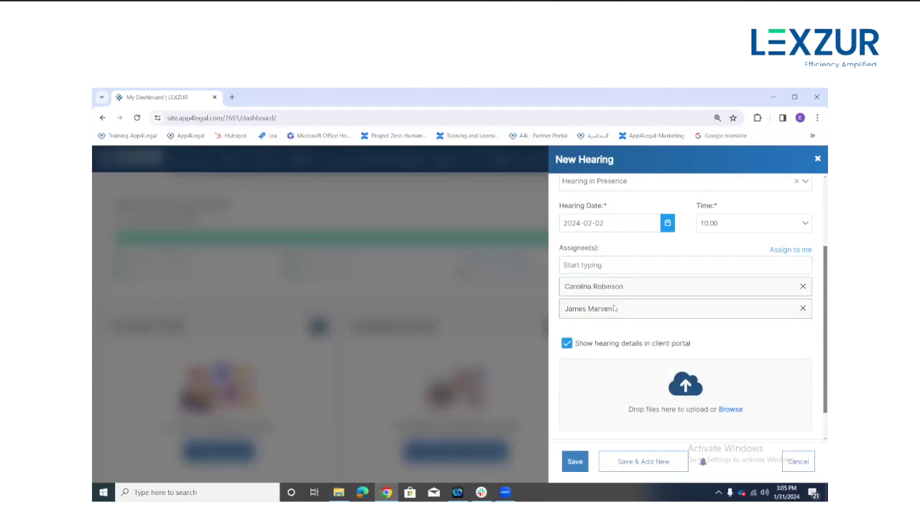
Expand the Comments & Summary section and examine the Comments and Important Development fields.
scroll(614, 308, down, 1)
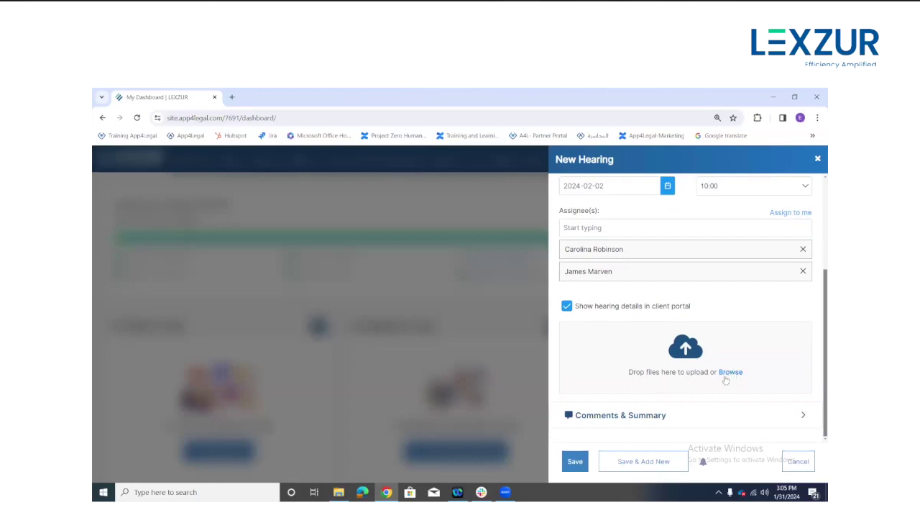
click(617, 415)
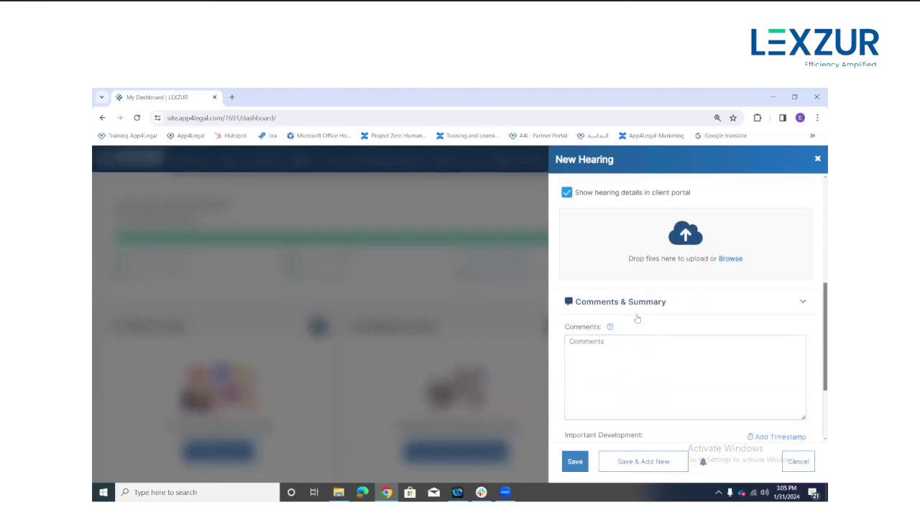
click(629, 363)
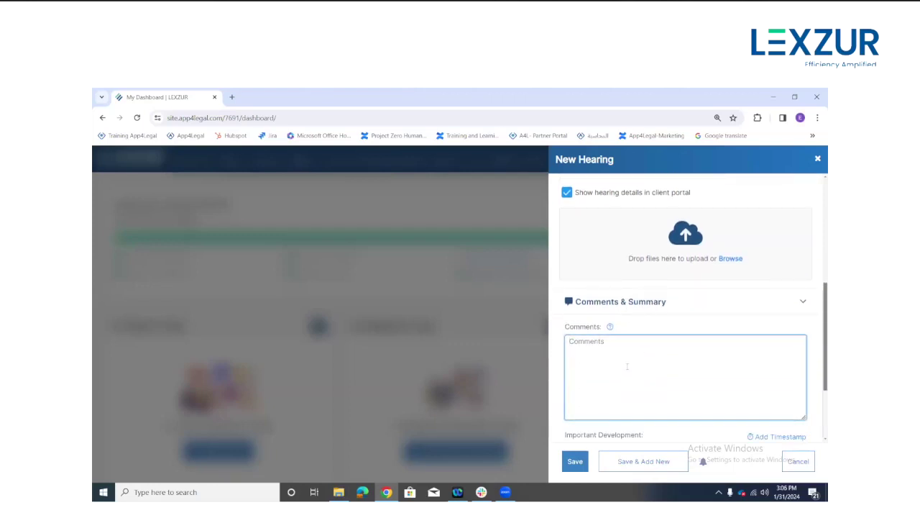
mouse_move(611, 328)
scroll(614, 349, down, 2)
click(613, 349)
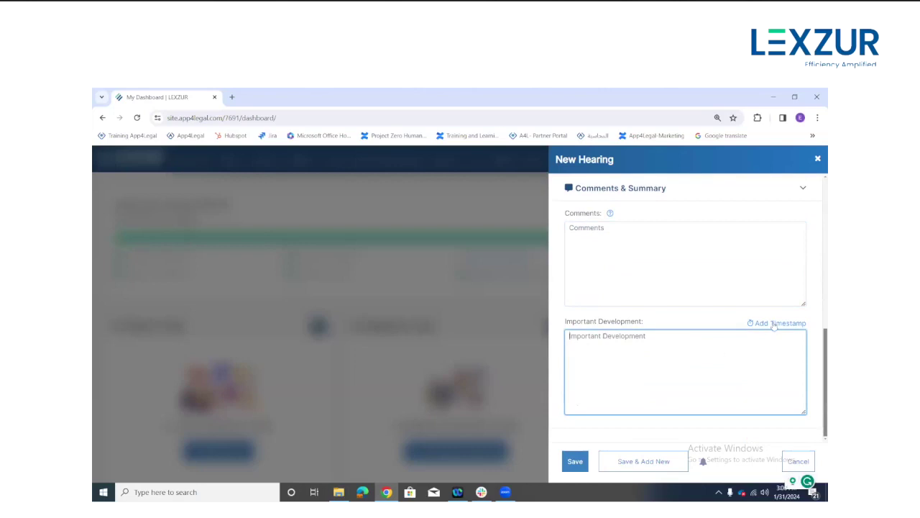
Save the new hearing and close the New Hearing window without adding an expense, task or judgment.
click(583, 464)
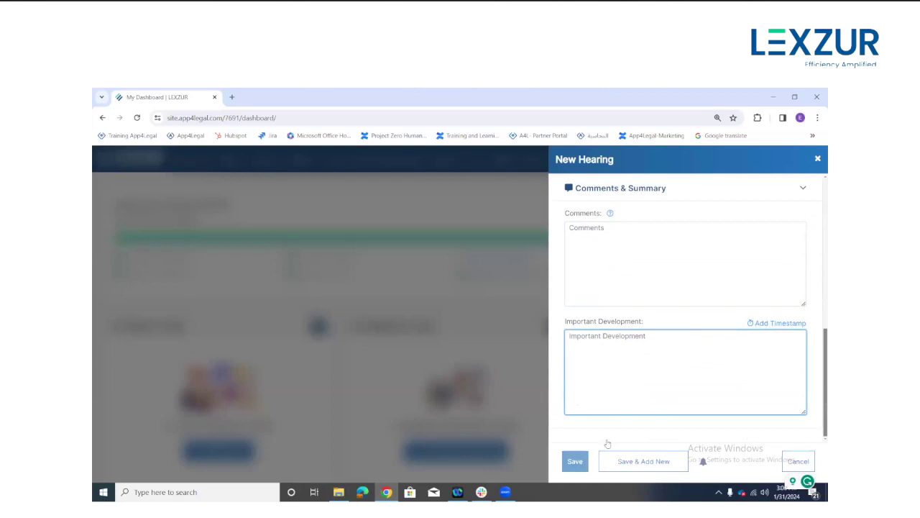
scroll(626, 424, up, 3)
scroll(639, 405, up, 3)
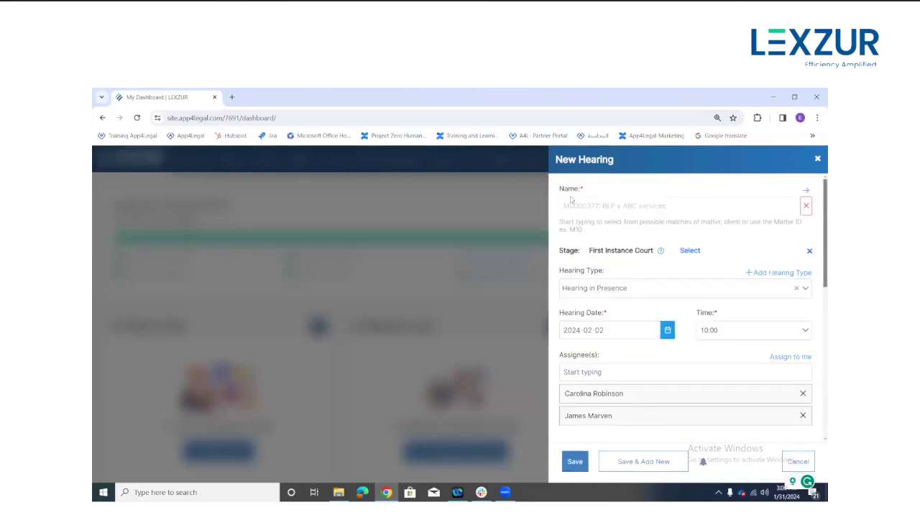
click(624, 326)
click(581, 466)
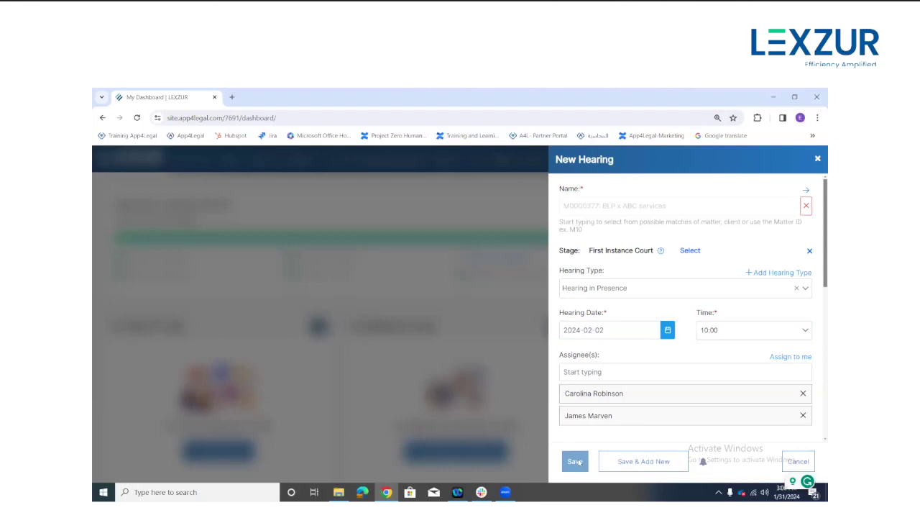
click(579, 462)
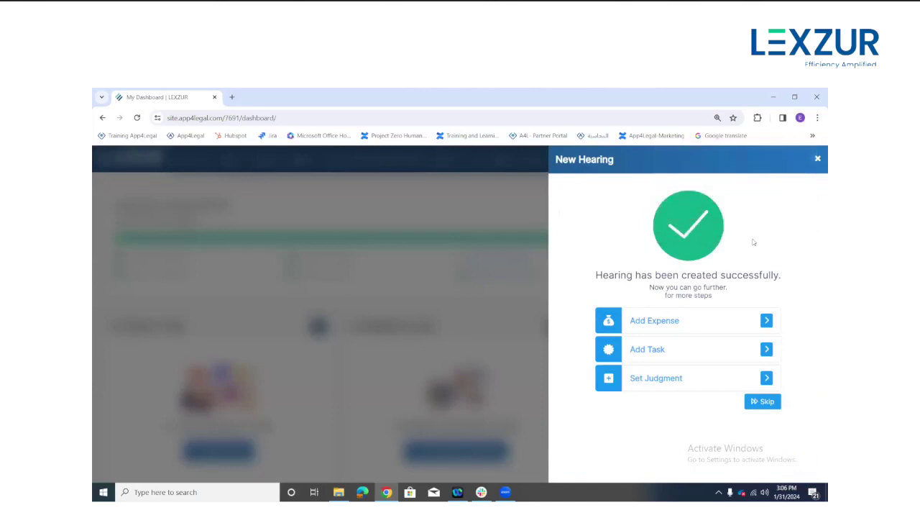
click(817, 160)
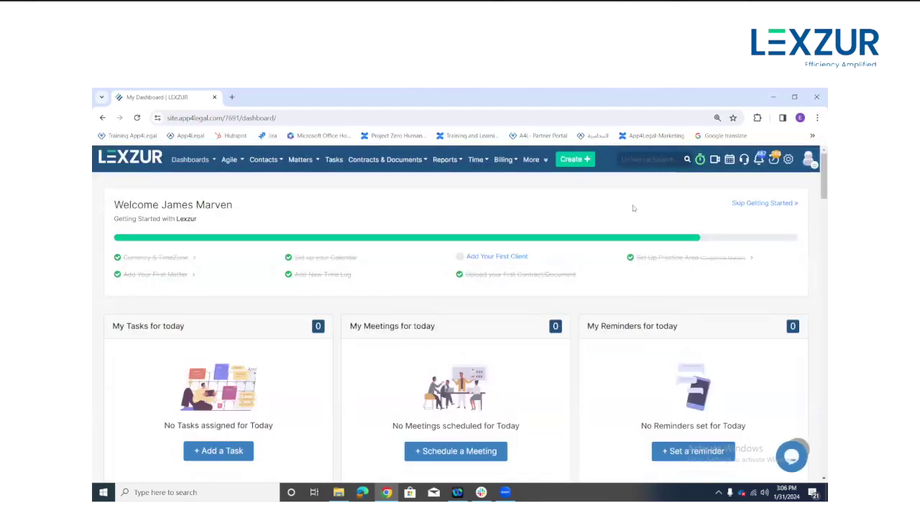
Open the calendar, hide the coworker's entries, and view the first 10:00 hearing on January 31.
click(730, 161)
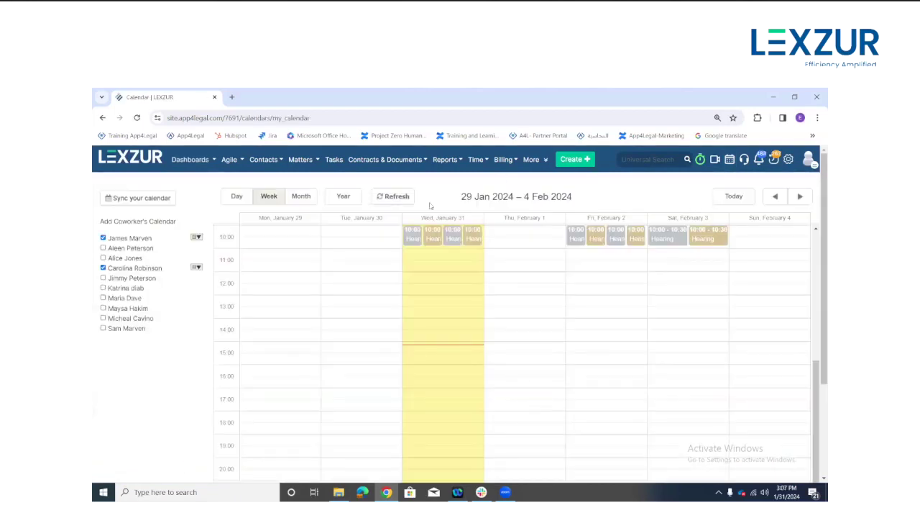
click(103, 268)
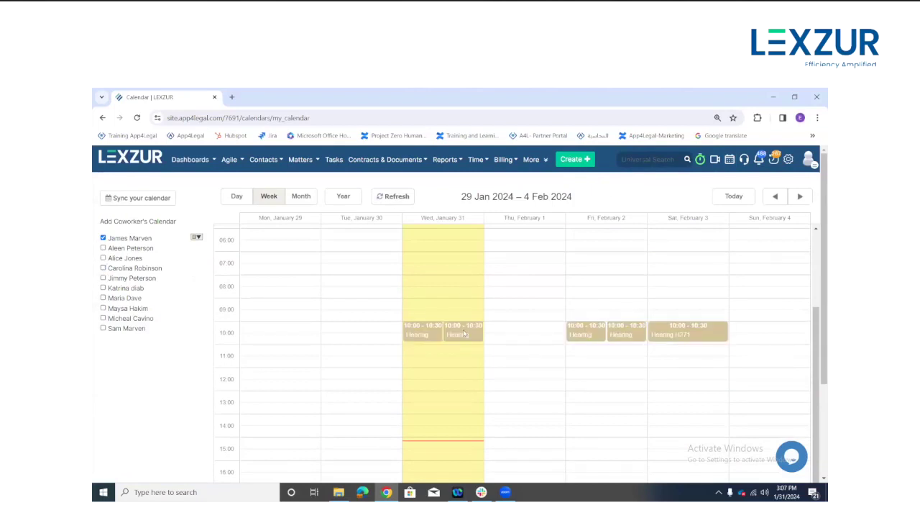
click(437, 329)
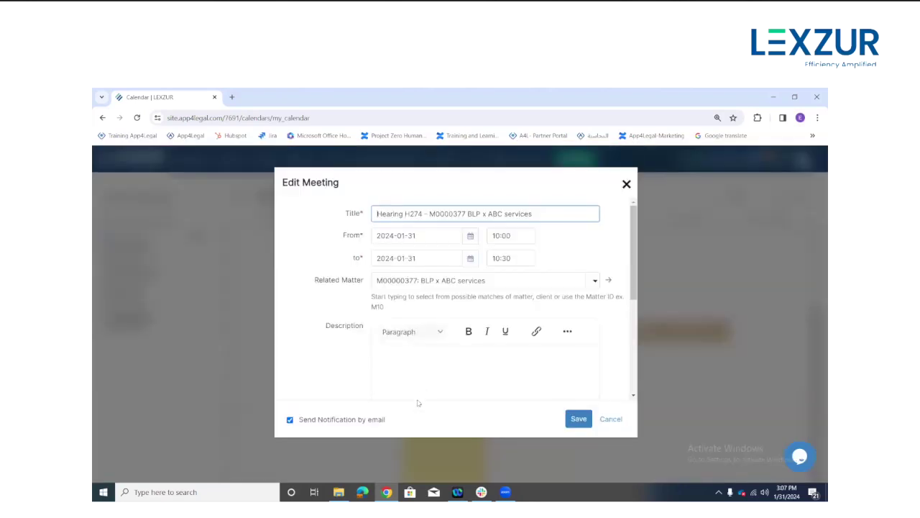
click(626, 184)
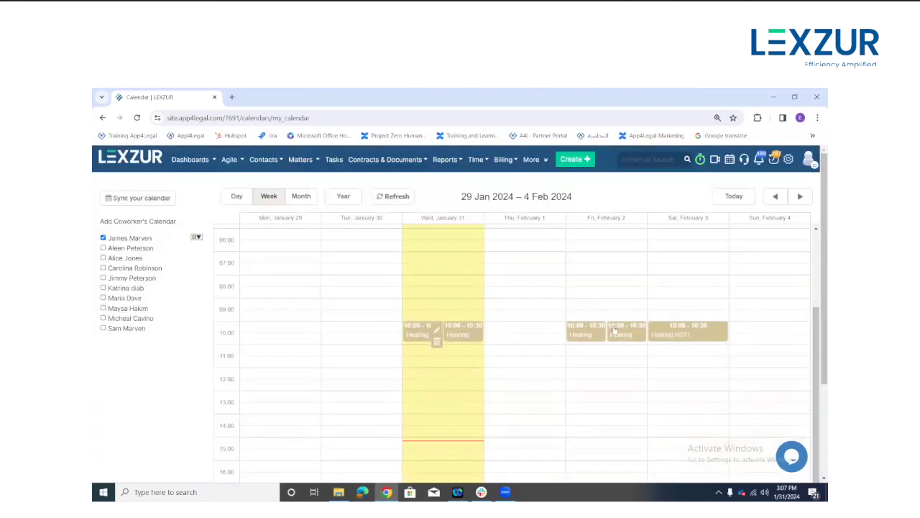
Open the first 10:00 hearing on February 2 in the calendar and examine its meeting details and attendees.
mouse_move(598, 333)
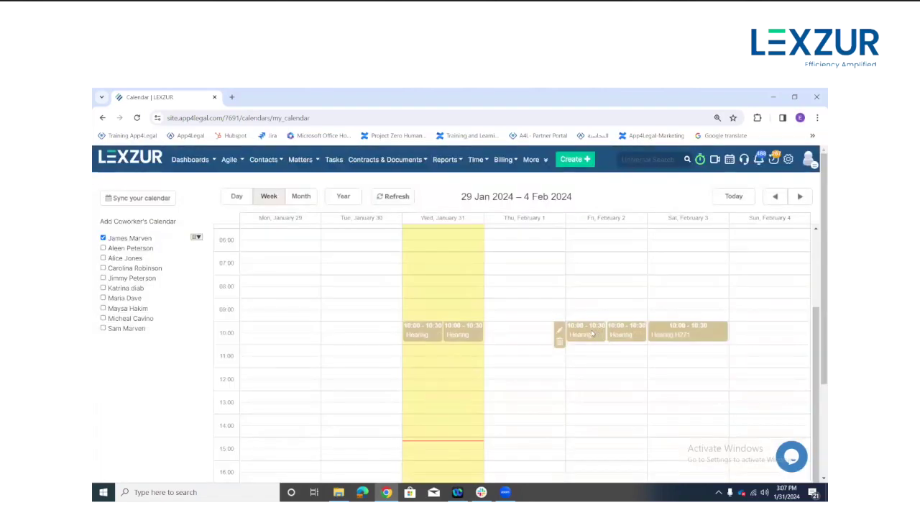
click(565, 332)
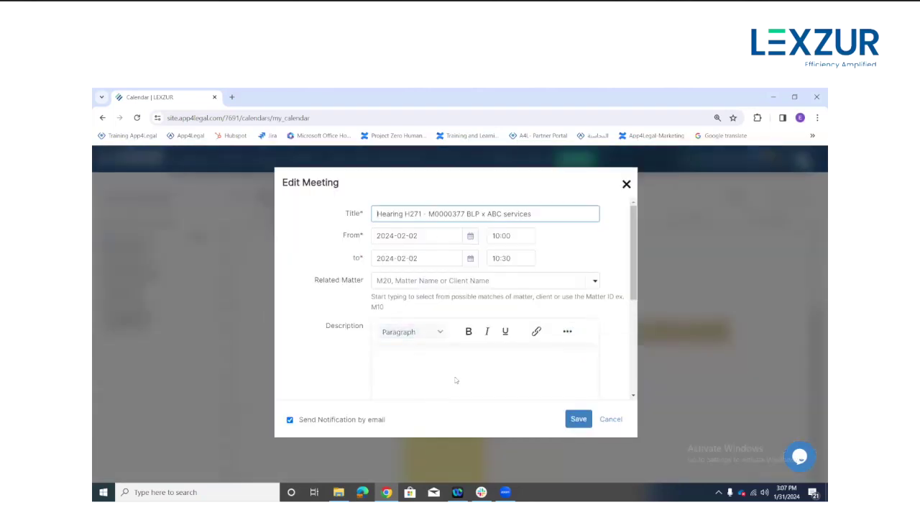
scroll(464, 323, down, 5)
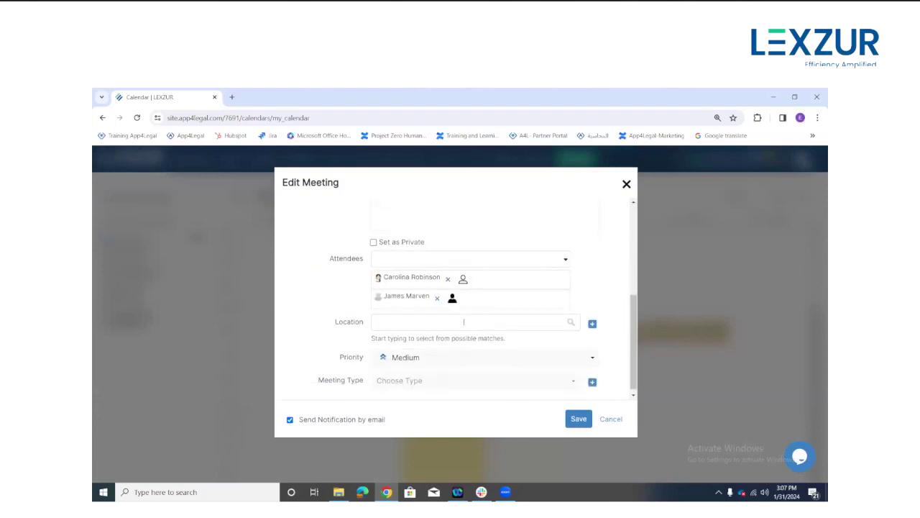
Close the meeting details and open the BLP x ABC services matter from the litigation cases list.
click(626, 184)
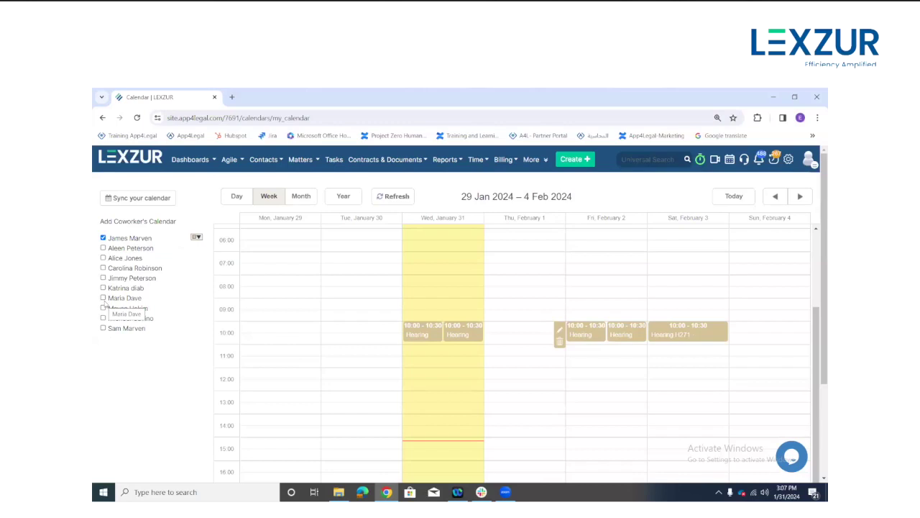
click(301, 159)
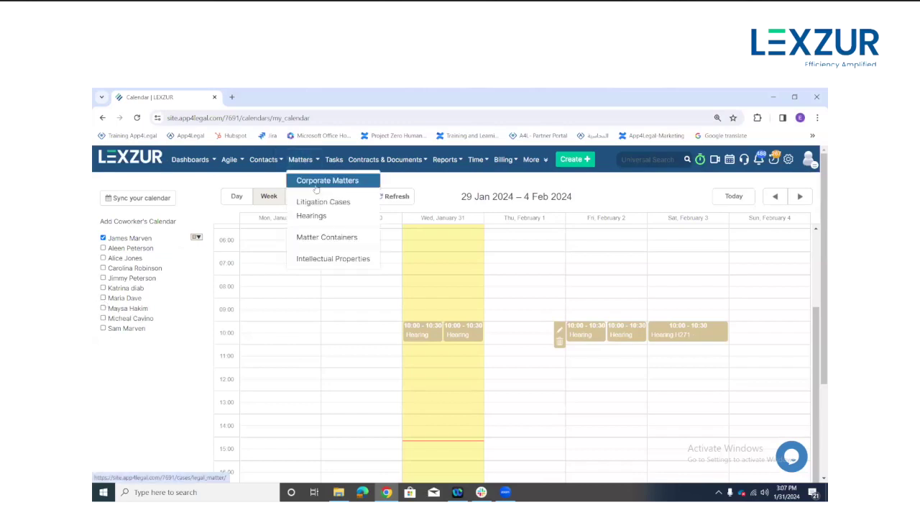
click(324, 202)
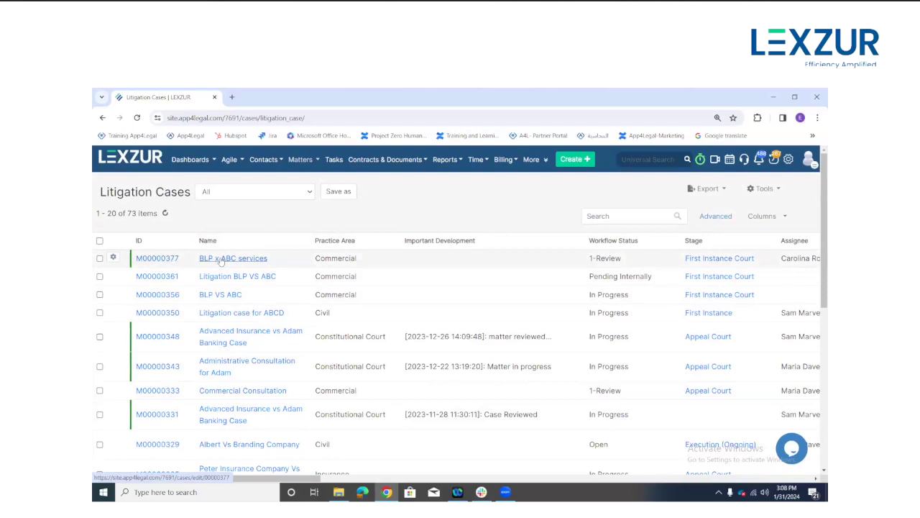
click(165, 260)
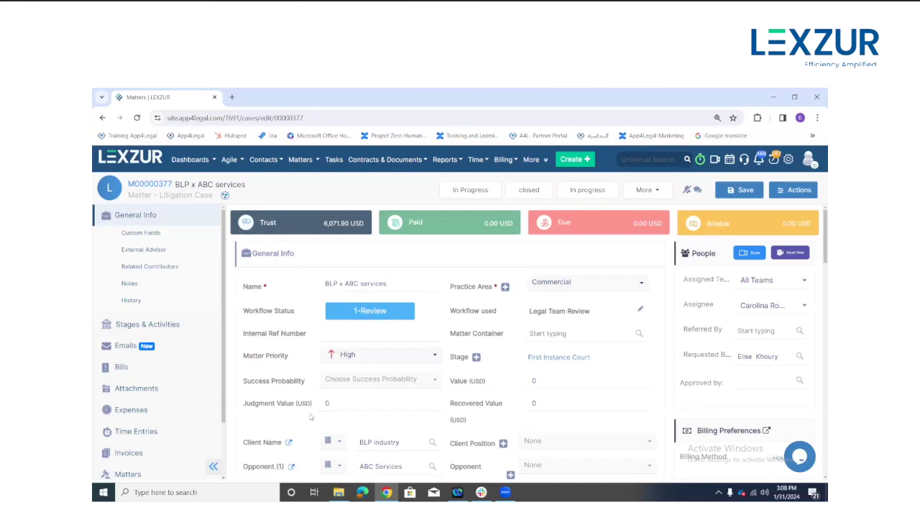
scroll(380, 441, down, 2)
scroll(514, 391, up, 2)
Open the matter's Stages & Activities and view the hearings listed under the First Instance Court stage.
click(173, 334)
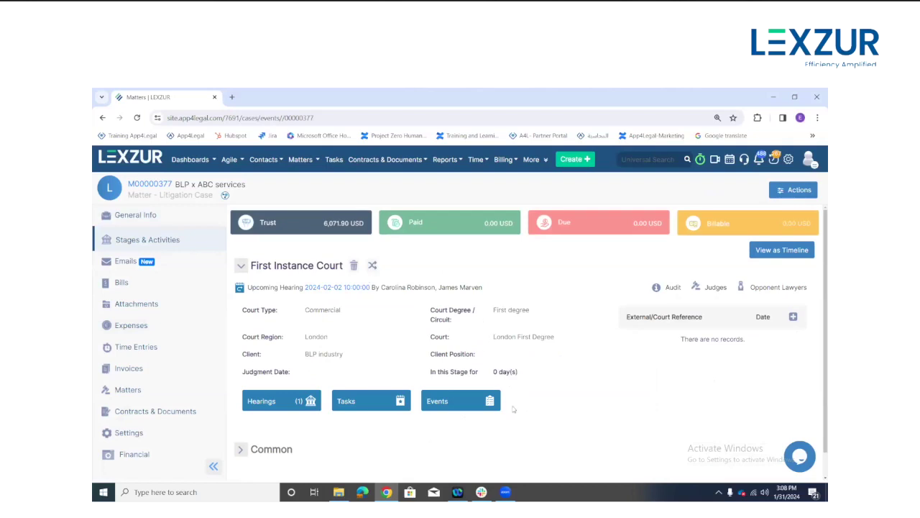
click(289, 406)
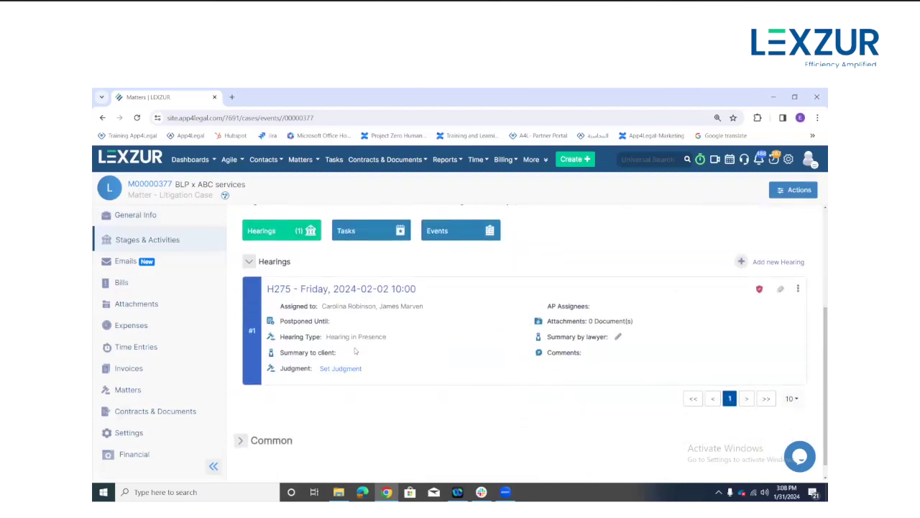
scroll(546, 407, up, 2)
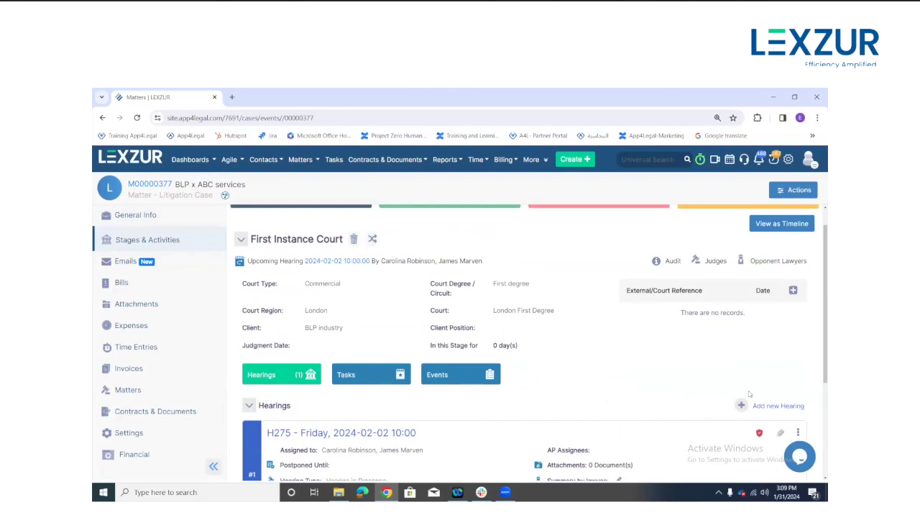
Open a new hearing form from within the matter, examine its prefilled fields, and close it without saving.
scroll(776, 388, up, 1)
click(792, 194)
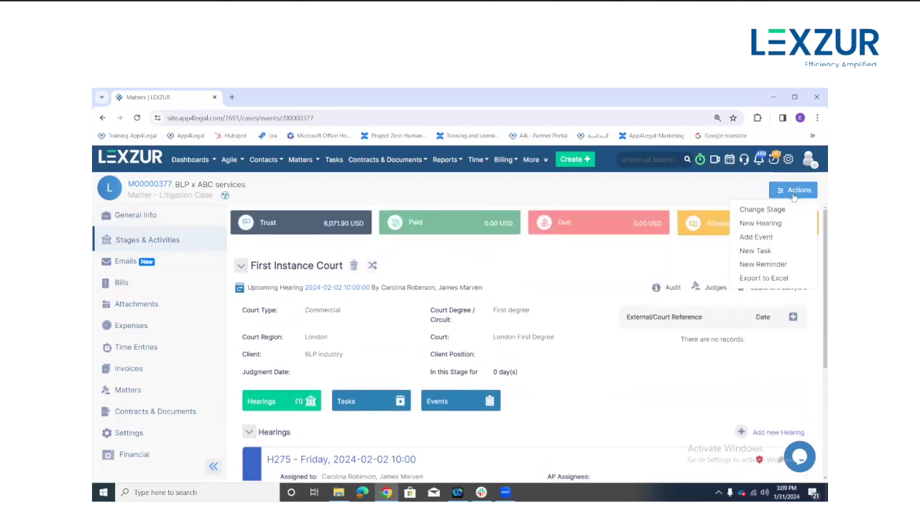
click(760, 223)
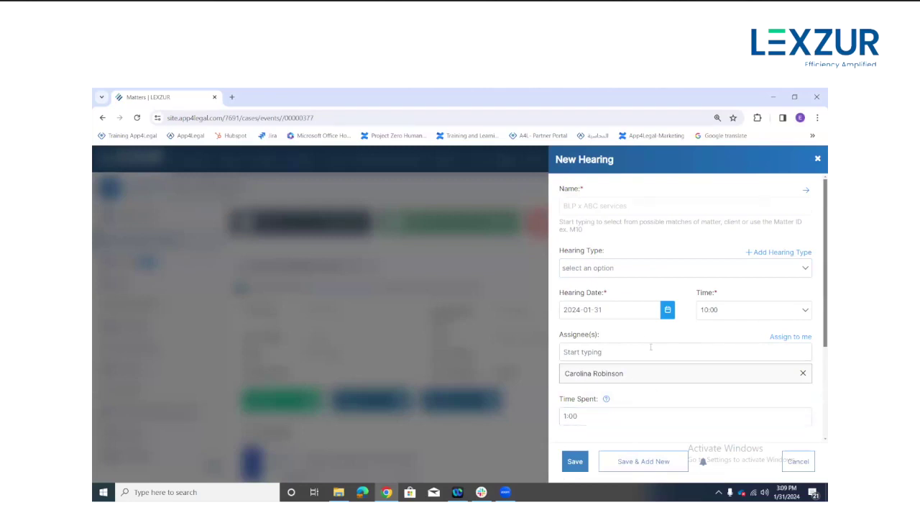
click(818, 162)
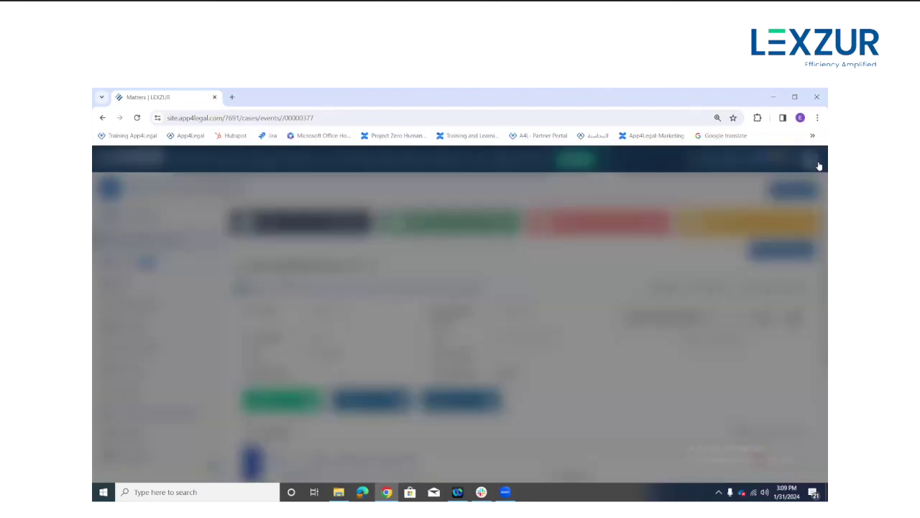
Expand the Common section, show its reminders, and examine the remind time and the reminded users.
scroll(264, 435, down, 3)
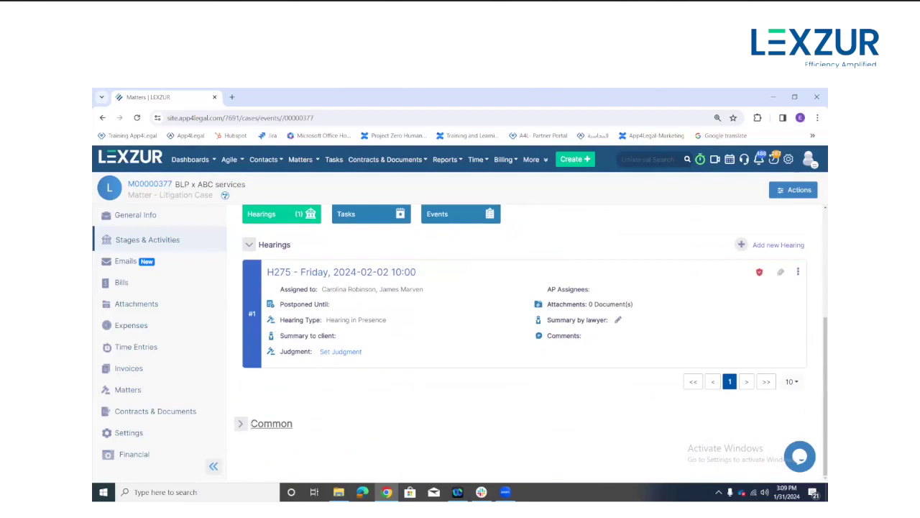
click(272, 423)
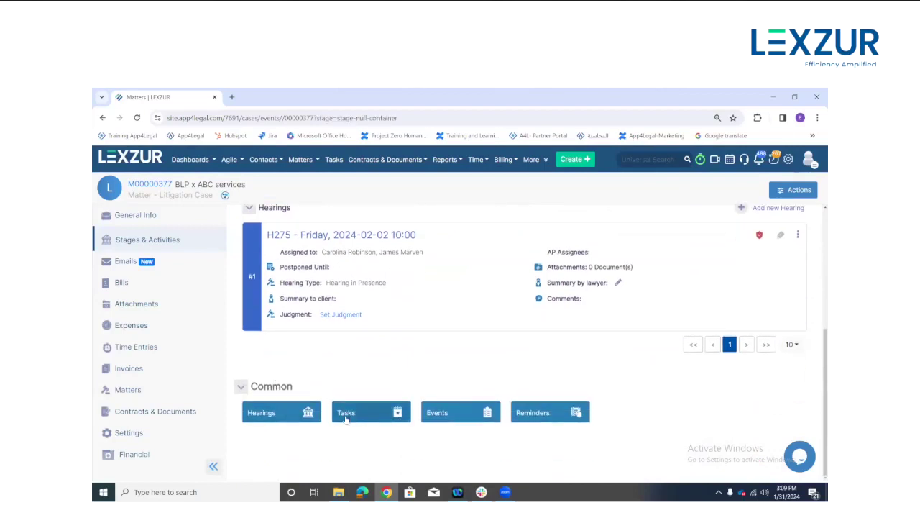
click(555, 411)
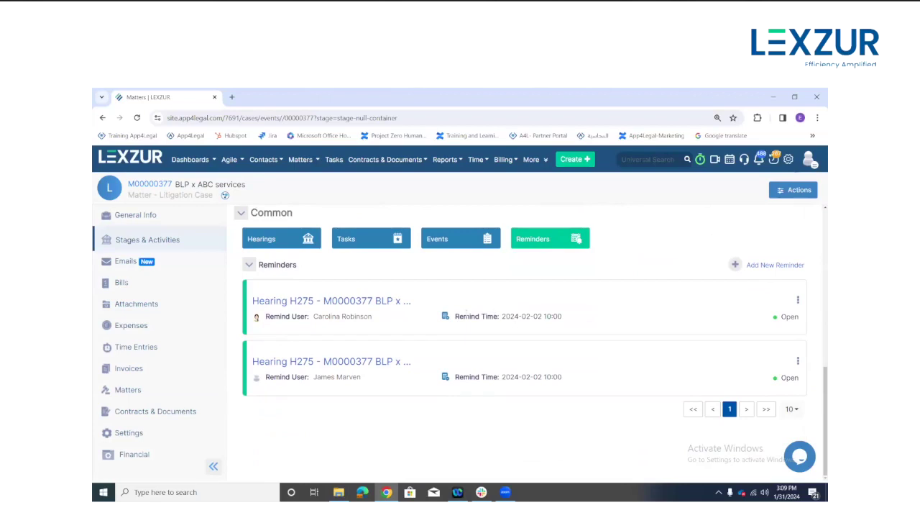
drag(486, 316, 565, 322)
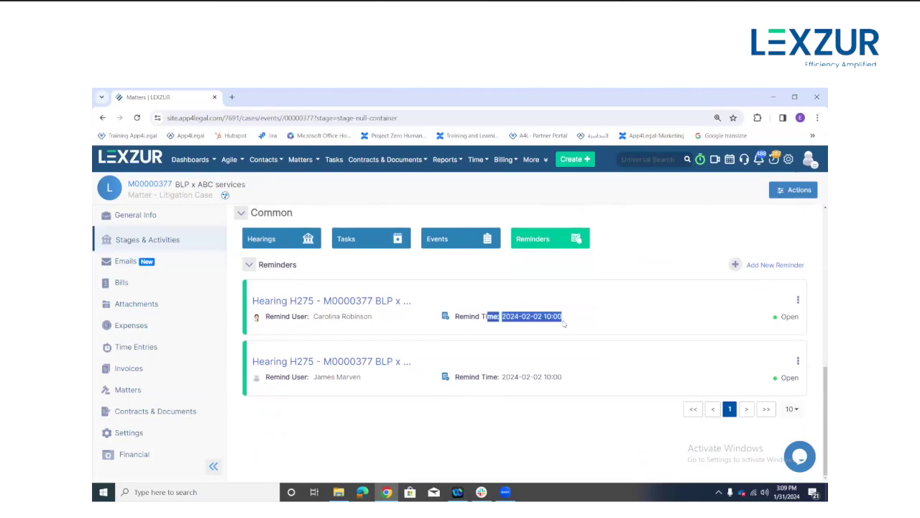
drag(352, 317, 335, 334)
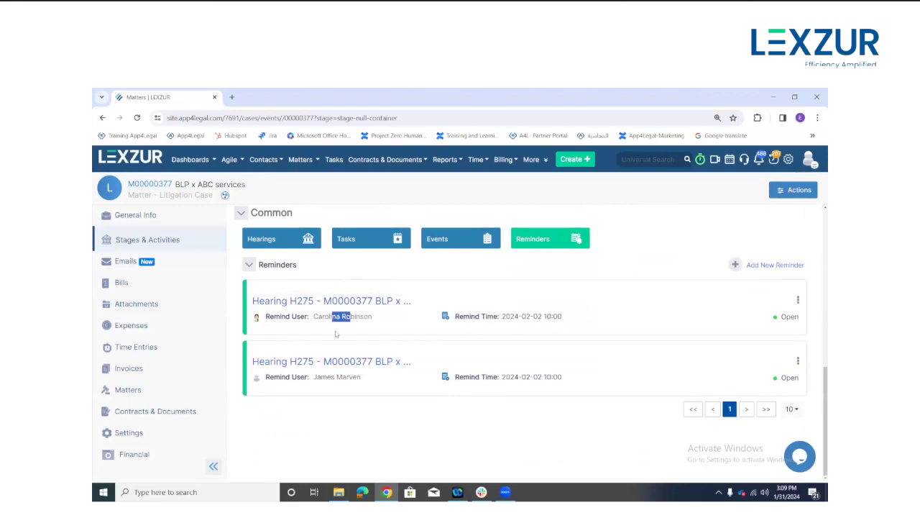
drag(361, 377, 321, 378)
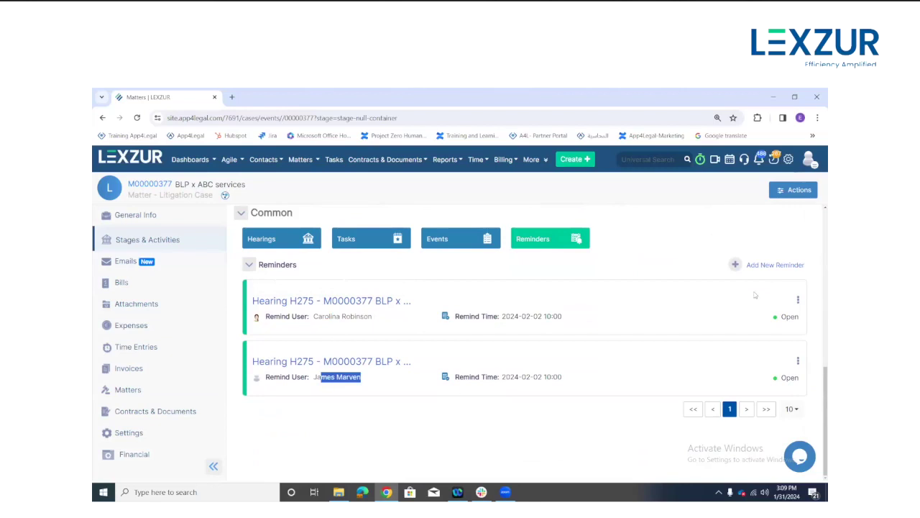
Open the first hearing reminder for editing, set it to notify 1 day before, and check the time unit and notification method fields.
mouse_move(798, 305)
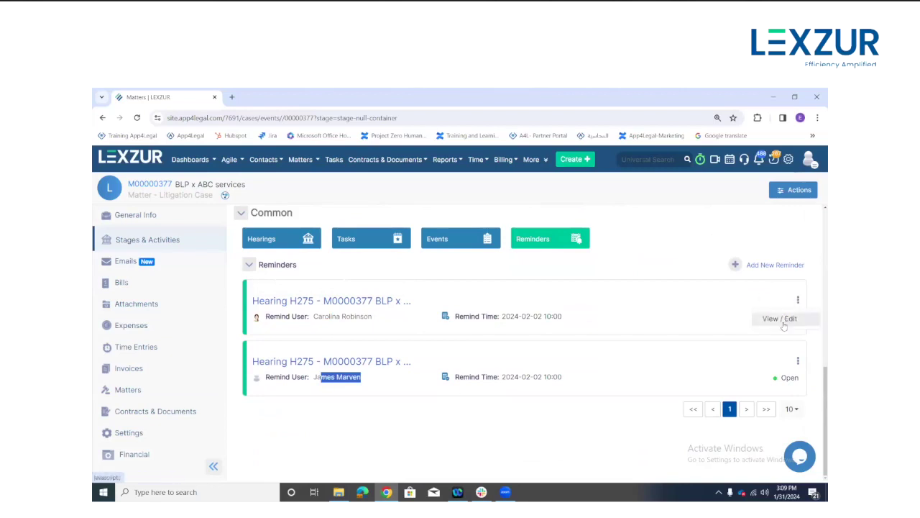
click(780, 318)
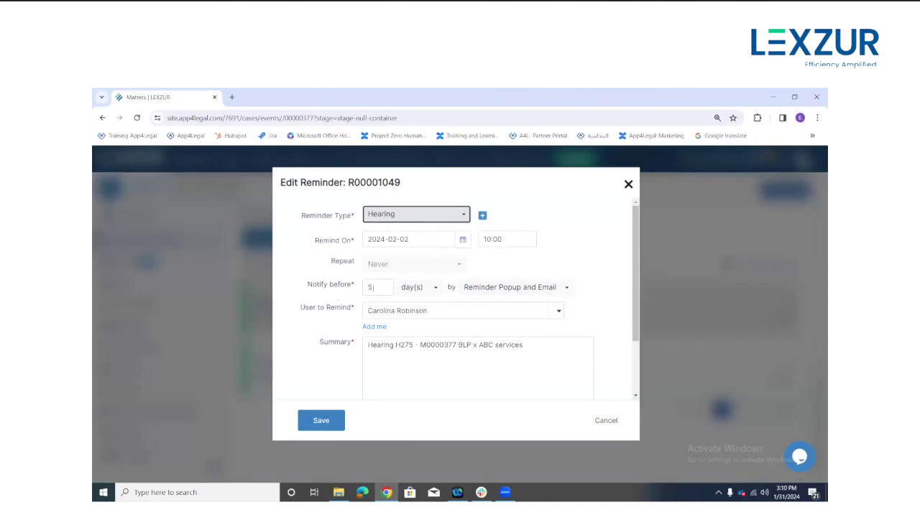
double_click(372, 287)
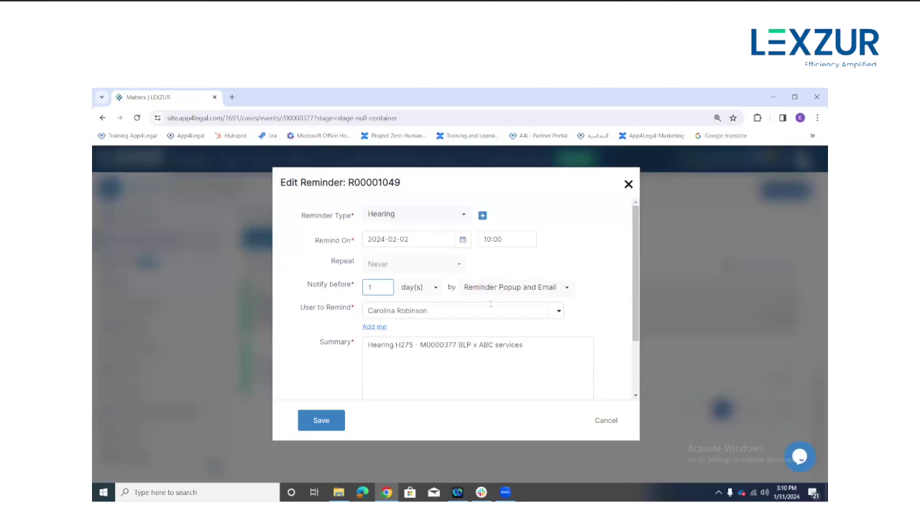
click(540, 290)
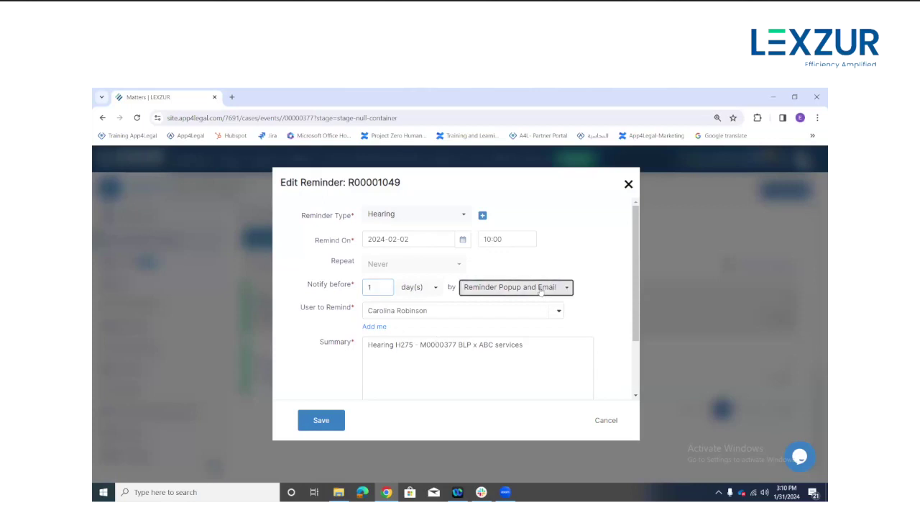
click(541, 290)
click(541, 290)
click(416, 288)
click(417, 288)
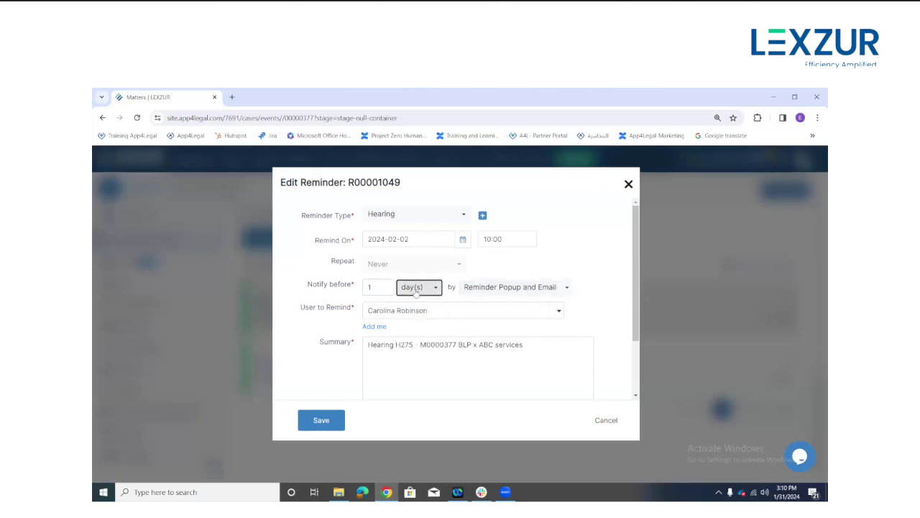
Try a Daily repeat on the reminder, view the Repeat Until calendar, and set the repeat back to Never.
click(404, 268)
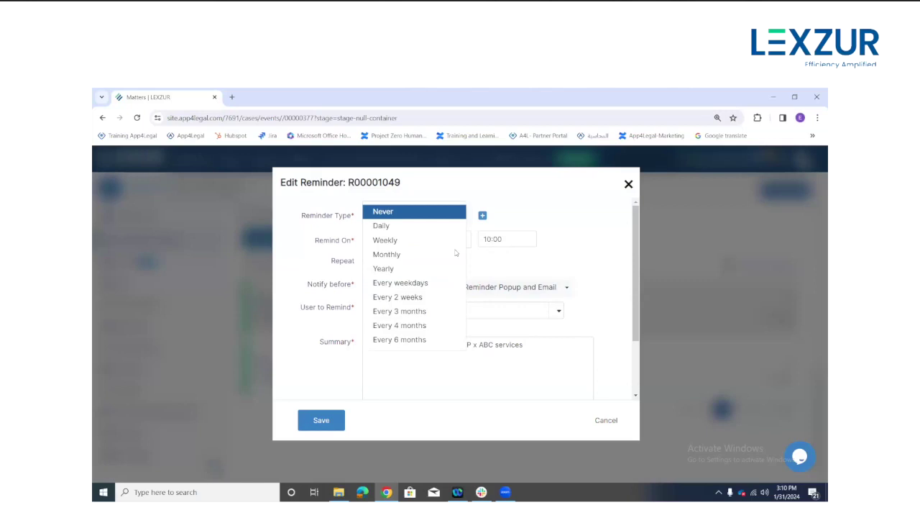
click(407, 225)
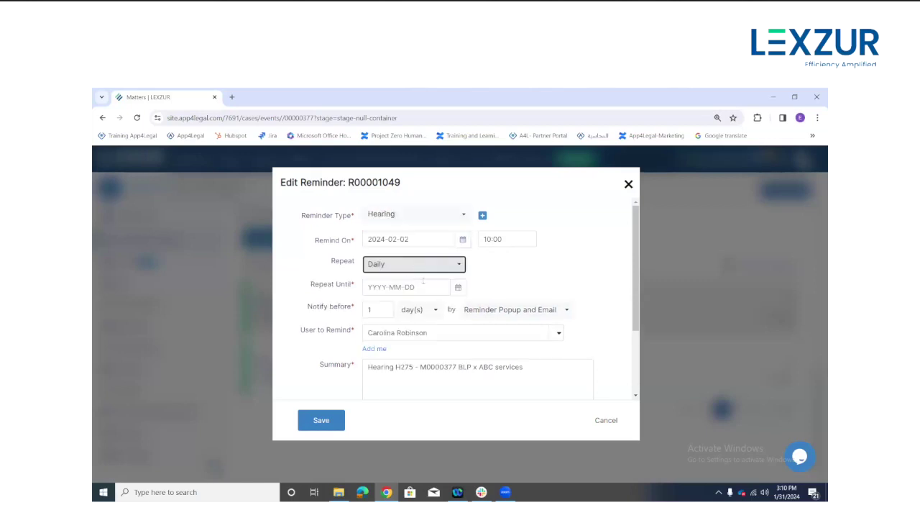
click(458, 288)
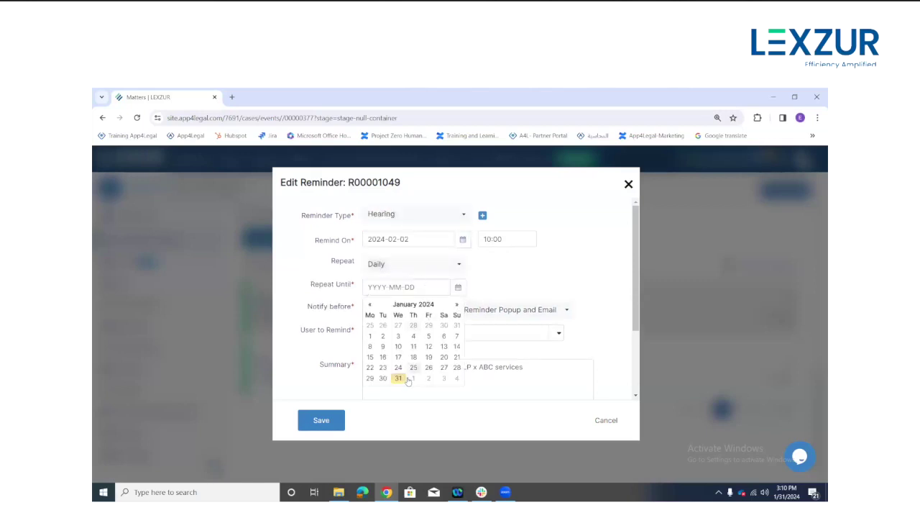
click(458, 264)
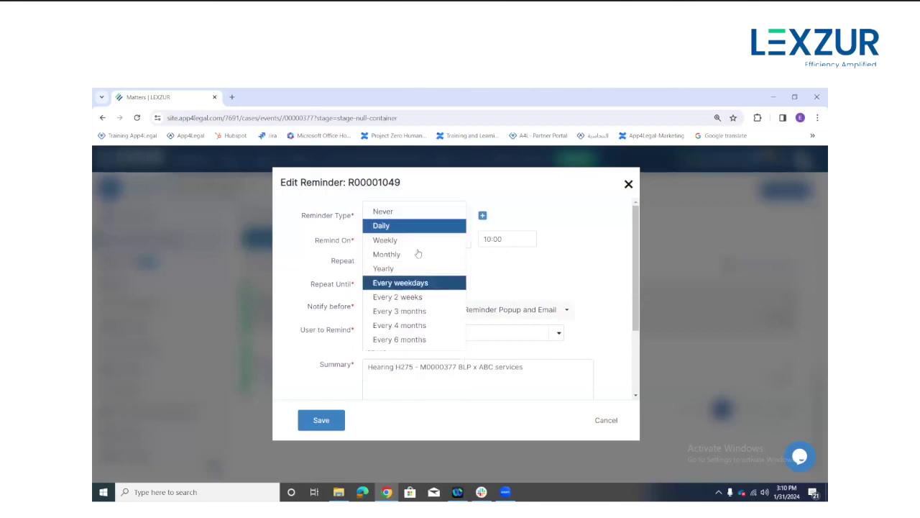
click(410, 211)
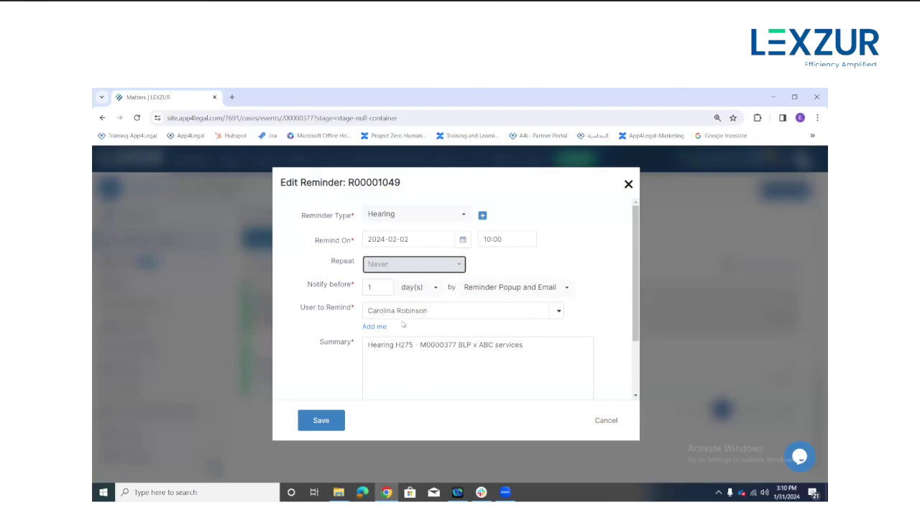
Expand the reminder's additional fields, examine the related hearing and creation details, and close the reminder without saving.
scroll(415, 327, down, 1)
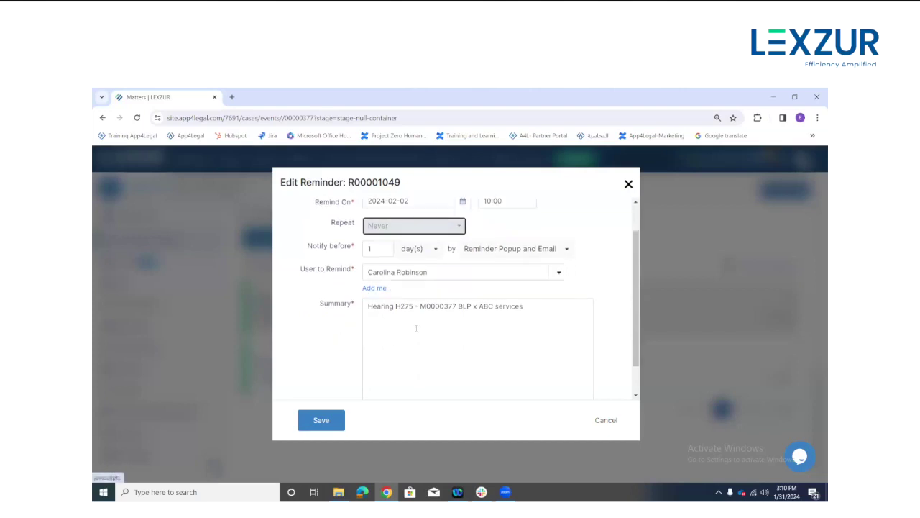
scroll(415, 327, down, 1)
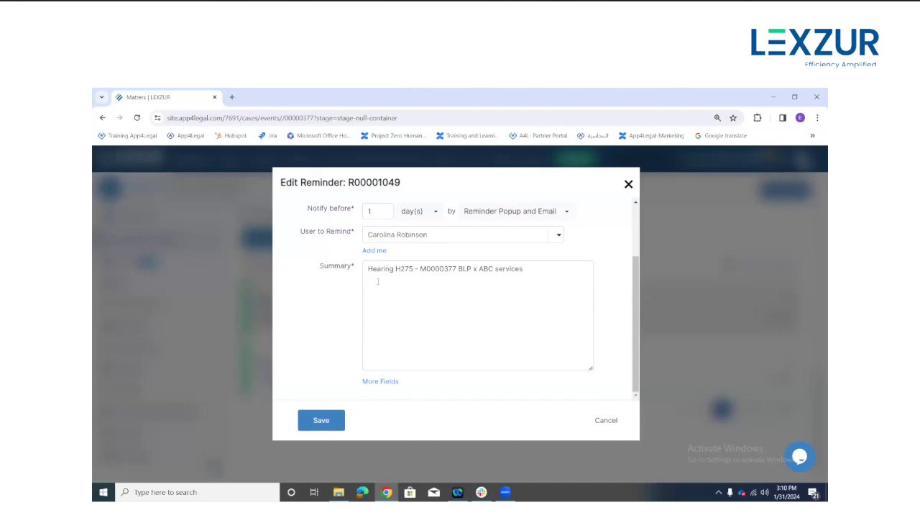
click(393, 381)
scroll(395, 384, down, 2)
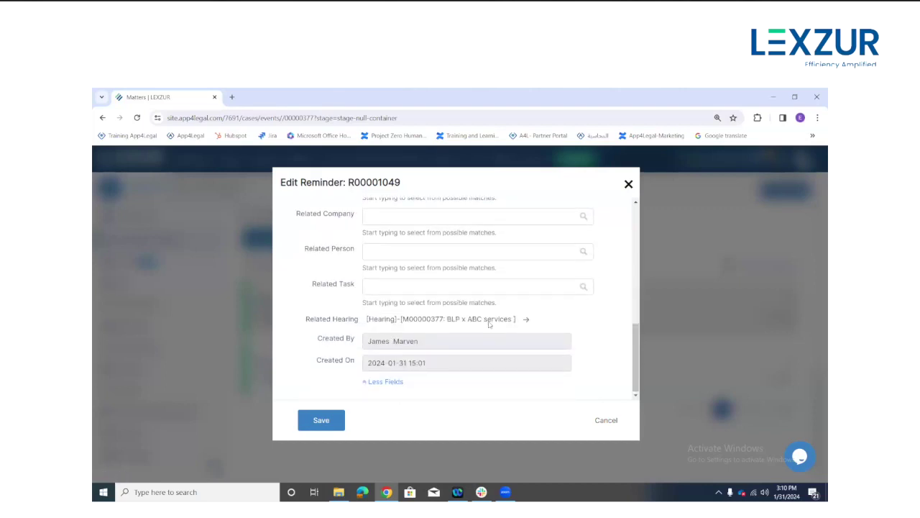
click(628, 184)
click(391, 315)
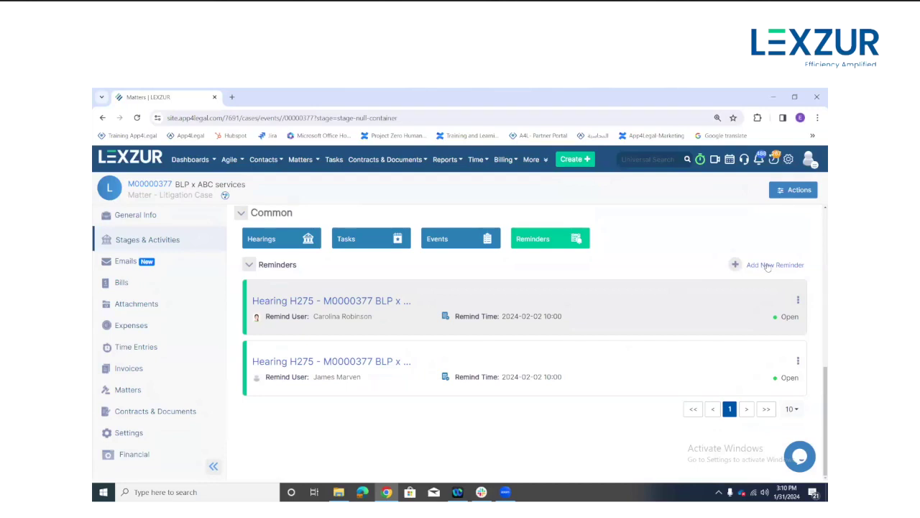
Open a blank new reminder form from the global creation options, examine its fields, and close it without saving.
click(569, 161)
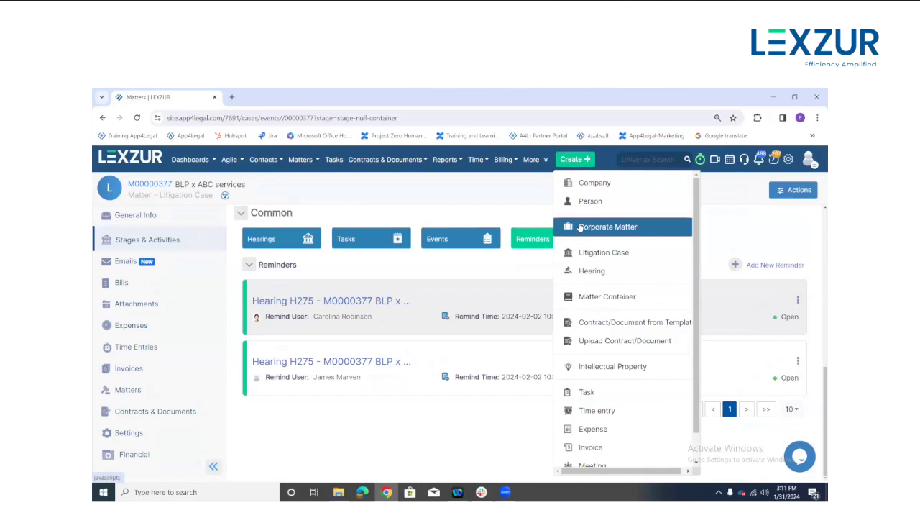
scroll(604, 225, down, 2)
click(627, 453)
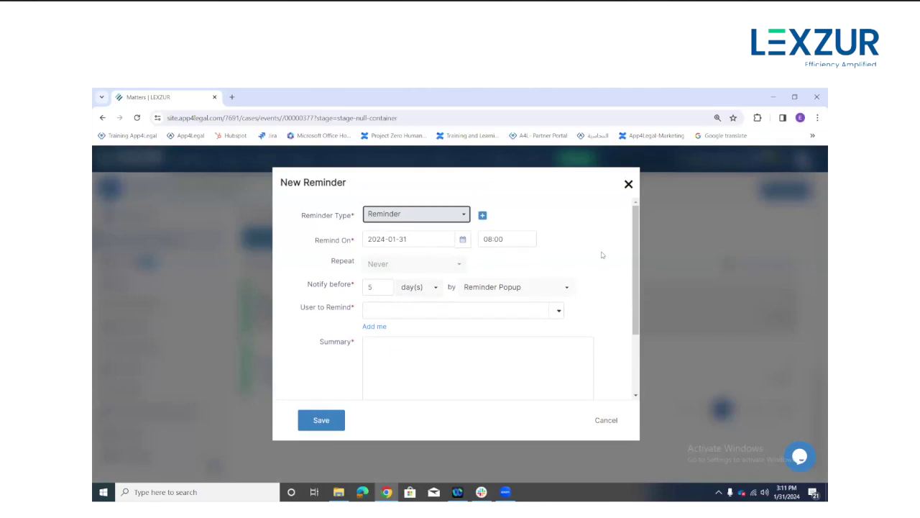
click(627, 185)
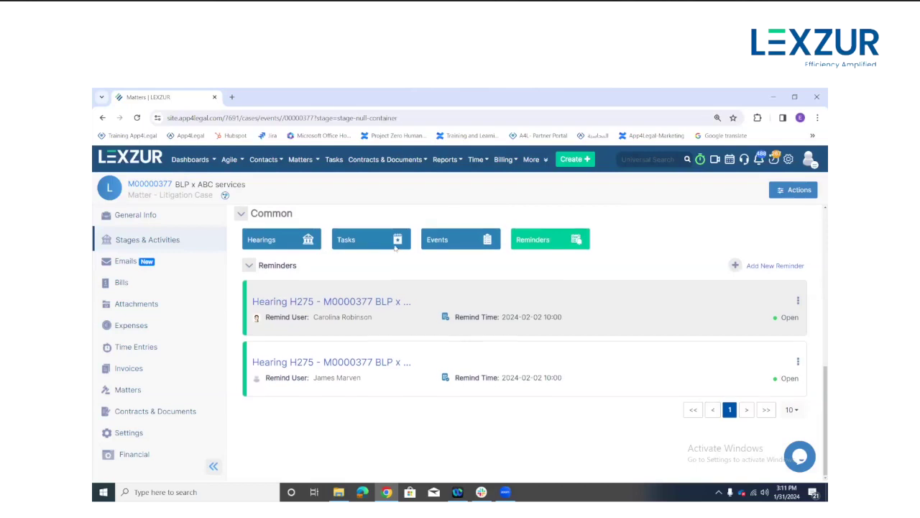
Return to the First Instance Court stage's hearing and view the actions available for it.
scroll(423, 267, up, 4)
scroll(392, 271, up, 1)
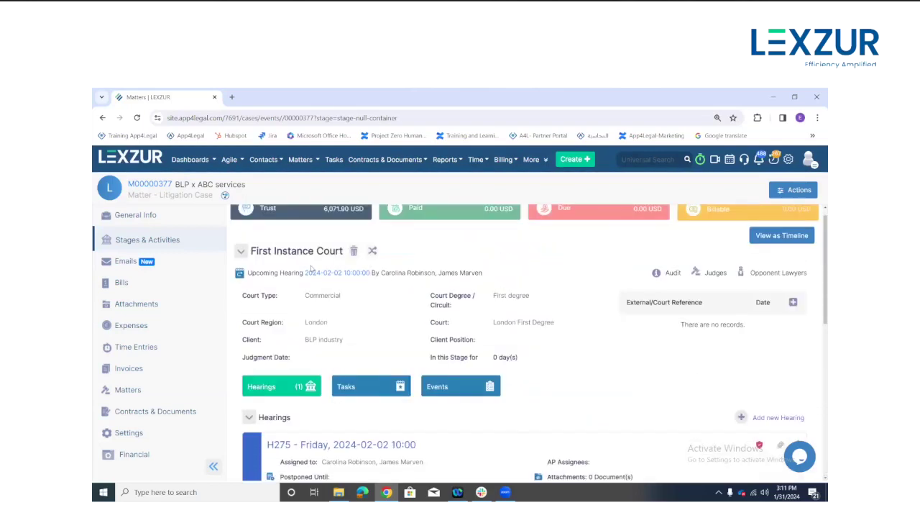
scroll(305, 372, down, 1)
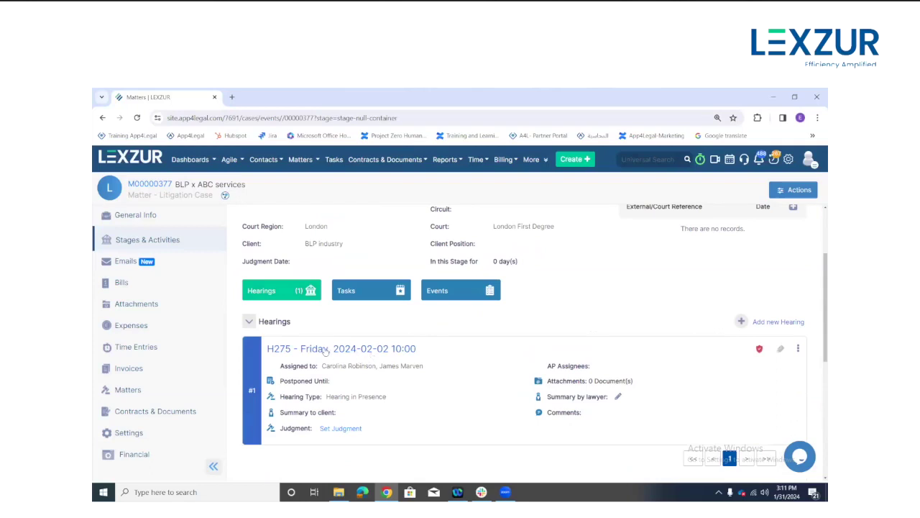
click(798, 349)
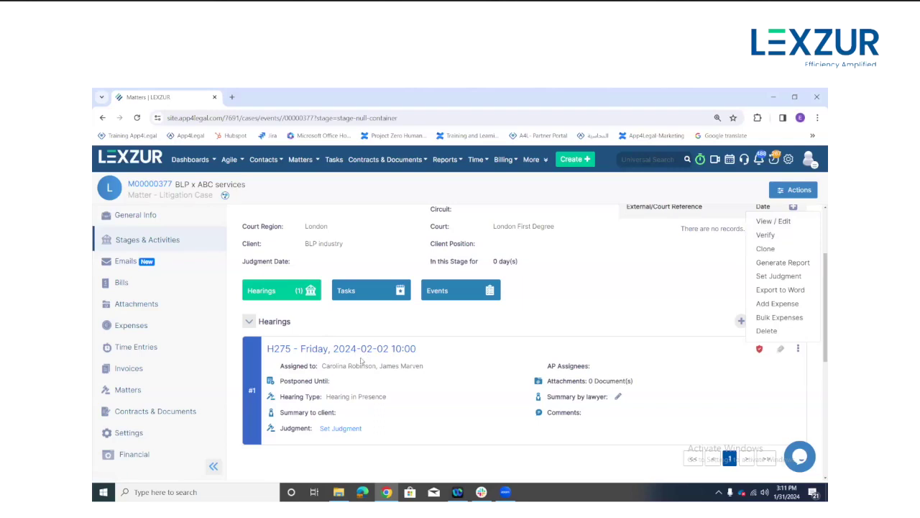
click(338, 331)
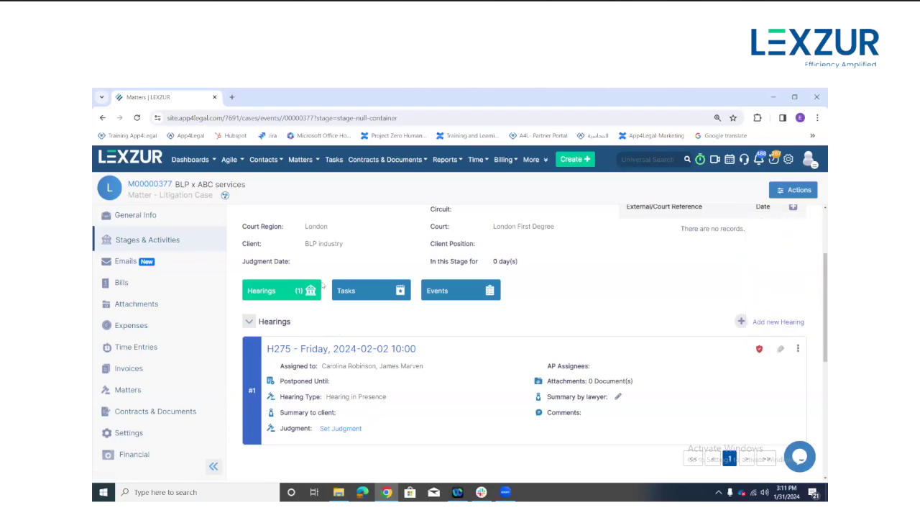
Open the Hearings list for all matters and examine its columns across the full width.
click(301, 161)
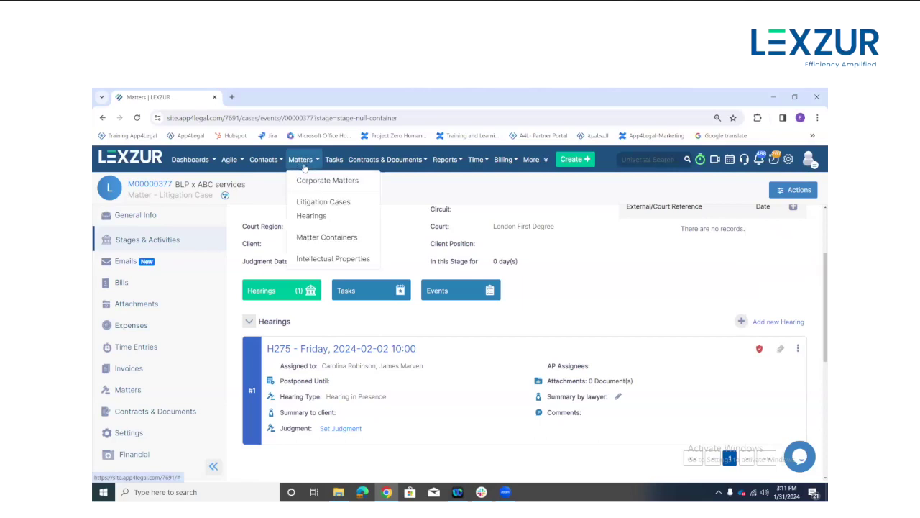
click(322, 218)
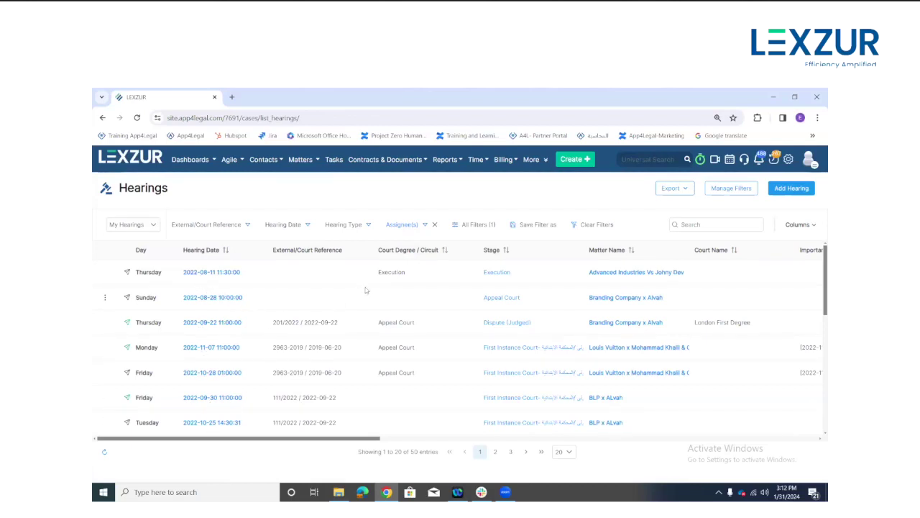
drag(350, 440, 425, 439)
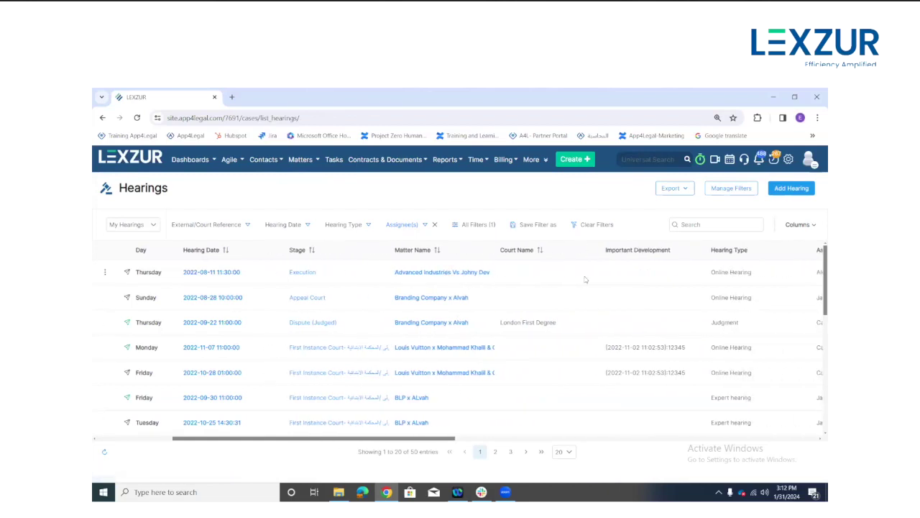
drag(416, 440, 676, 445)
drag(387, 439, 209, 440)
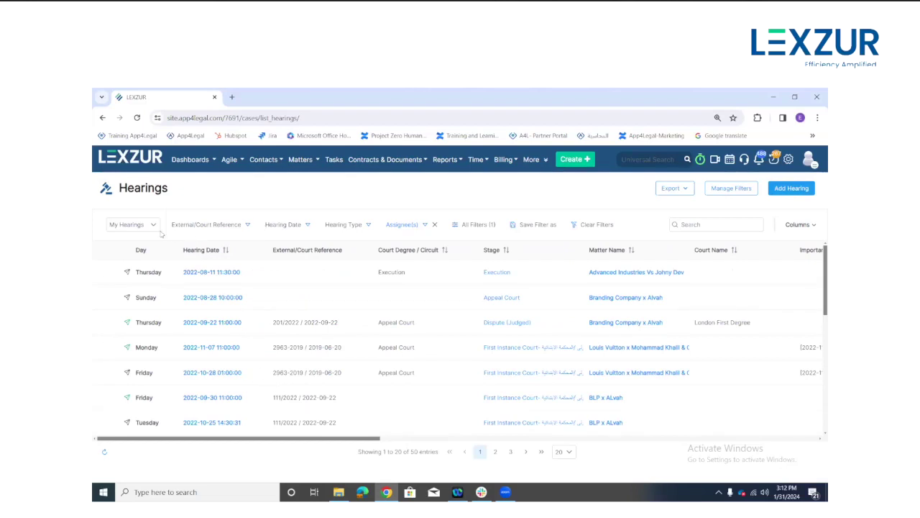
Switch the hearings list to the All Hearings filter and sort it by hearing date, newest first.
click(138, 226)
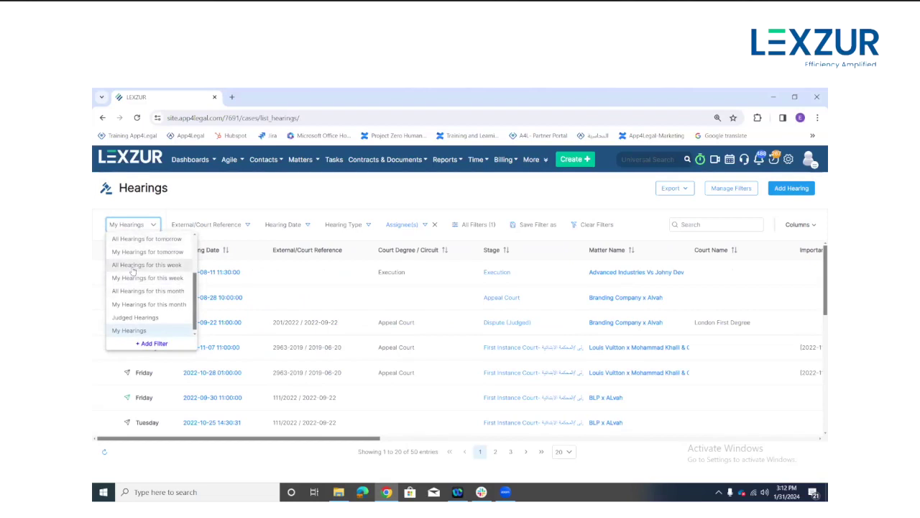
scroll(133, 271, up, 2)
scroll(131, 267, up, 1)
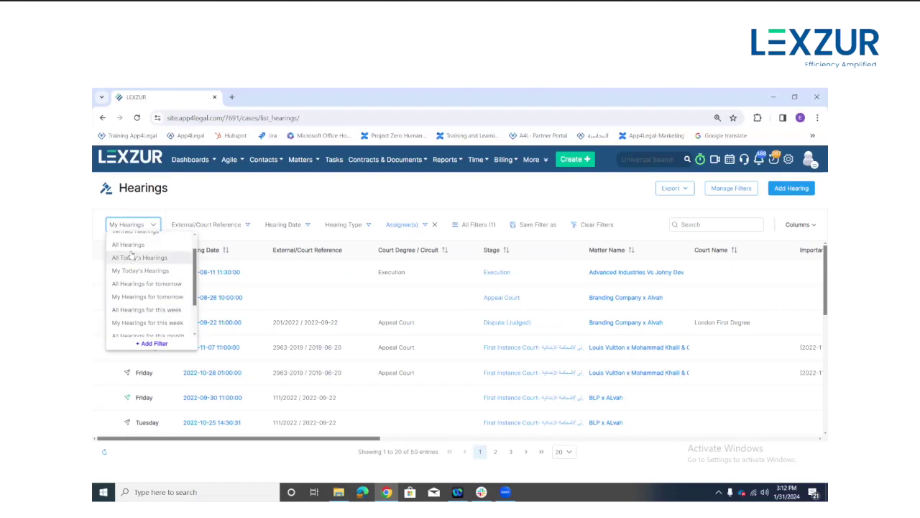
click(133, 242)
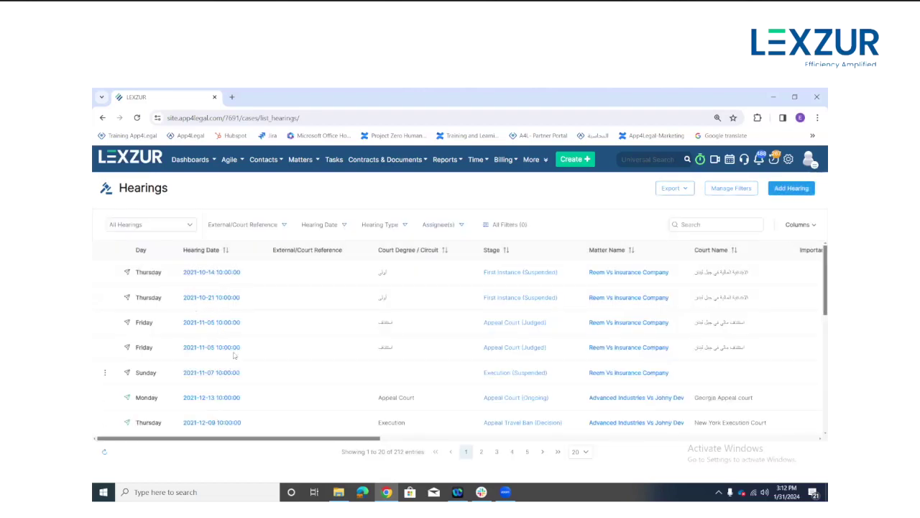
click(224, 255)
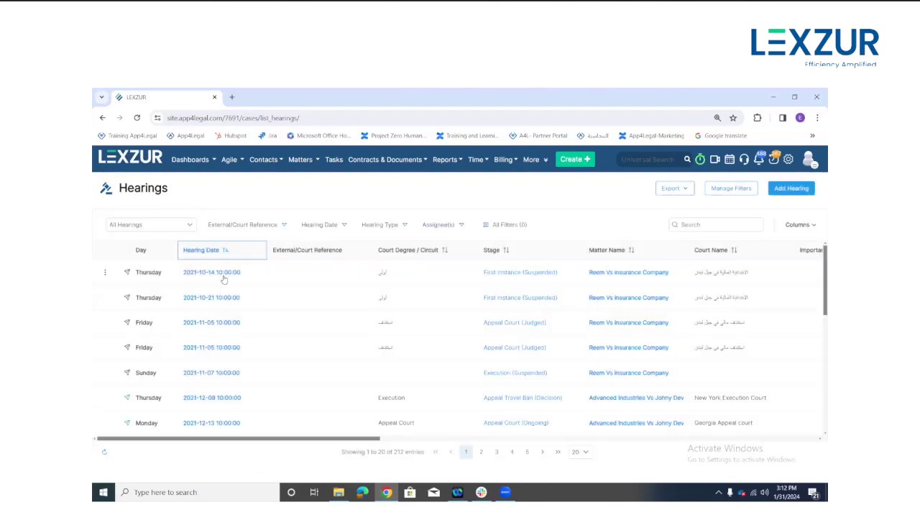
click(225, 252)
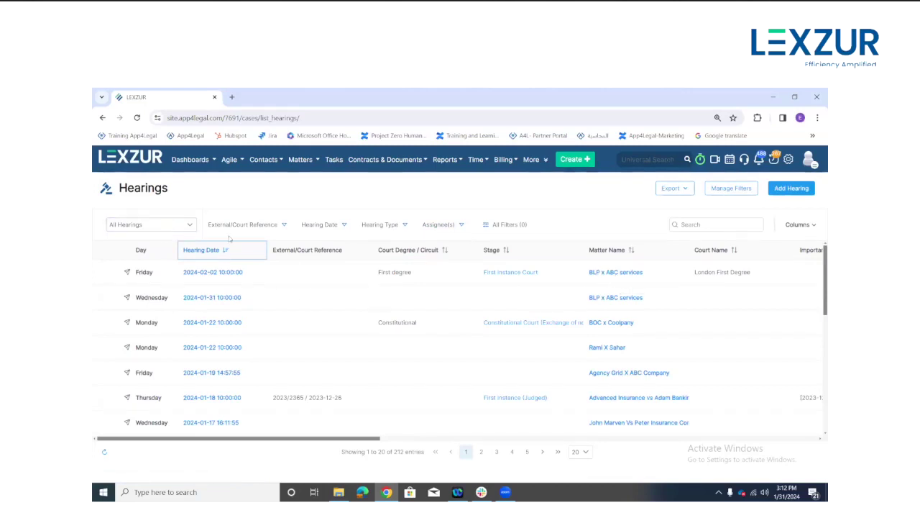
Examine the Hearing Date and Hearing Type filters and the selectable hearing types without applying a filter.
click(325, 232)
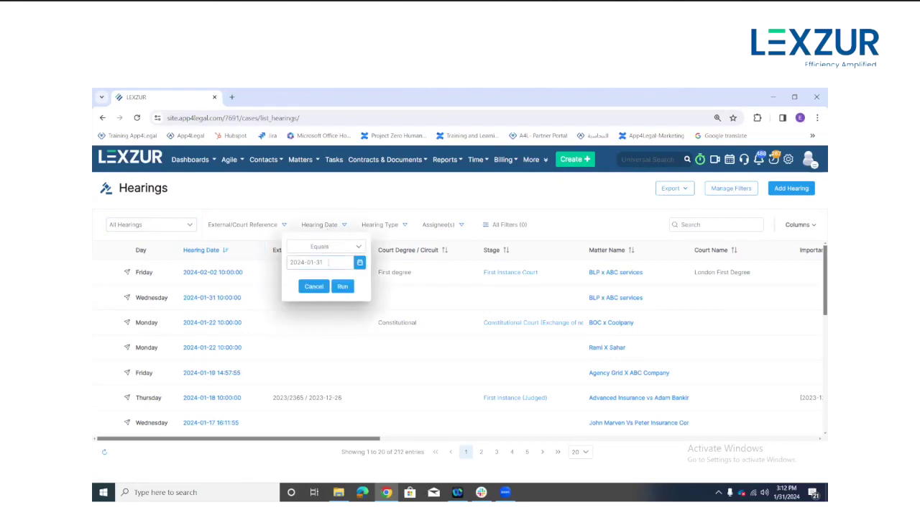
click(345, 225)
click(396, 228)
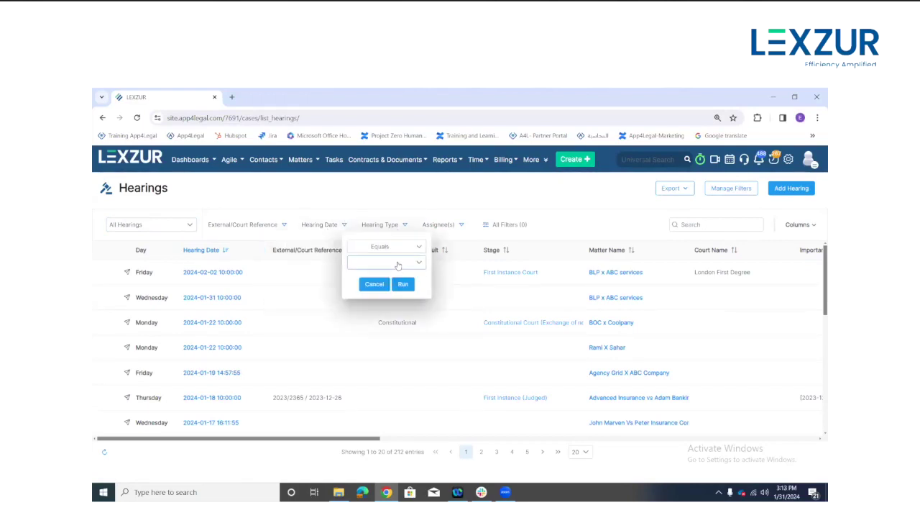
click(398, 263)
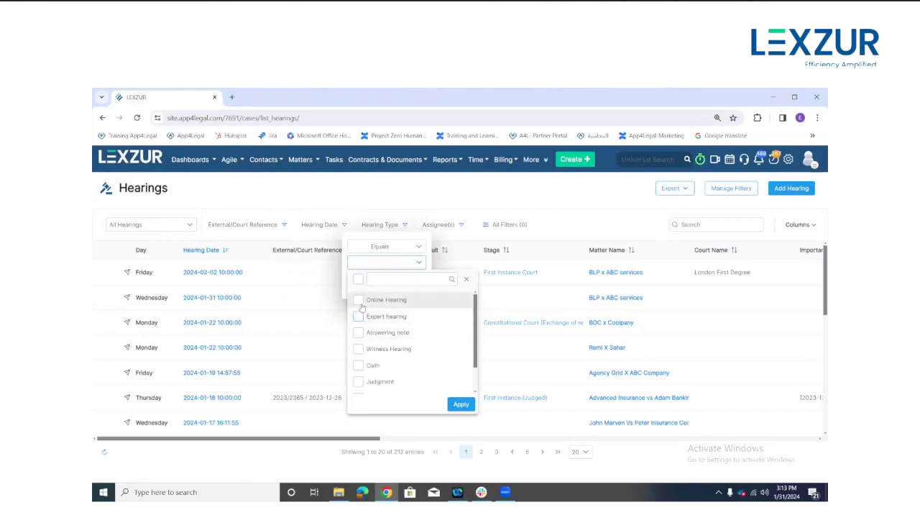
click(415, 261)
click(403, 227)
Filter the hearings by the first listed assignee only, using the Equals condition.
click(435, 225)
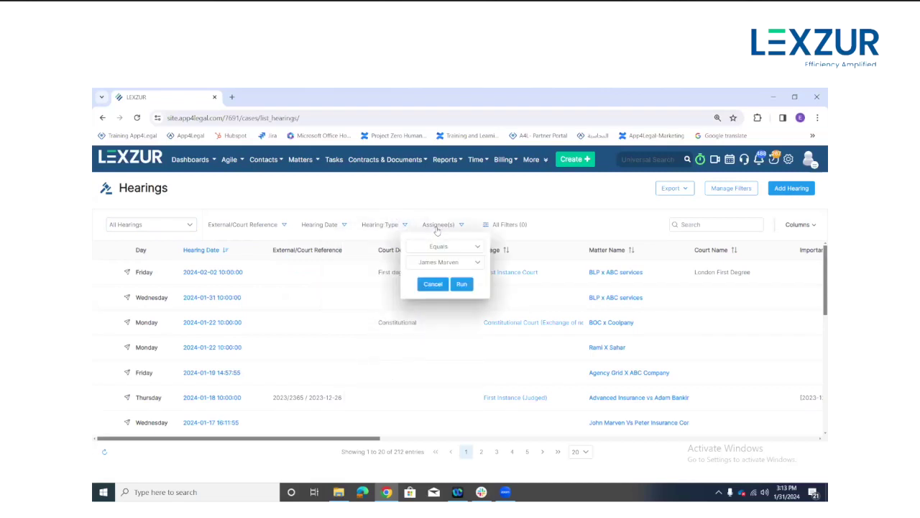
click(438, 261)
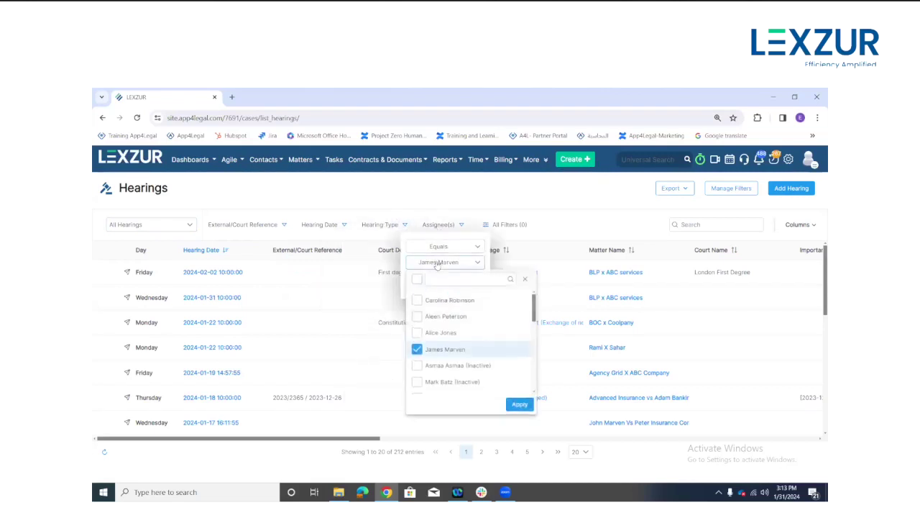
click(417, 299)
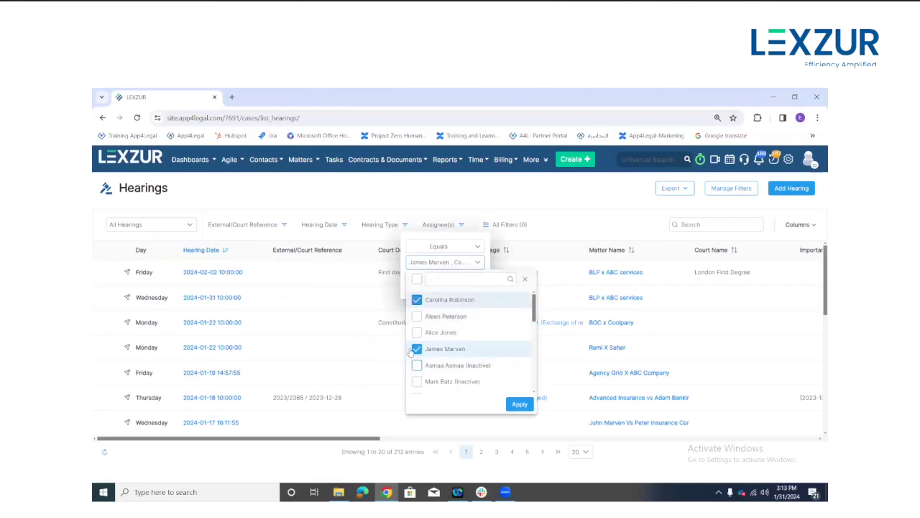
click(520, 404)
click(461, 284)
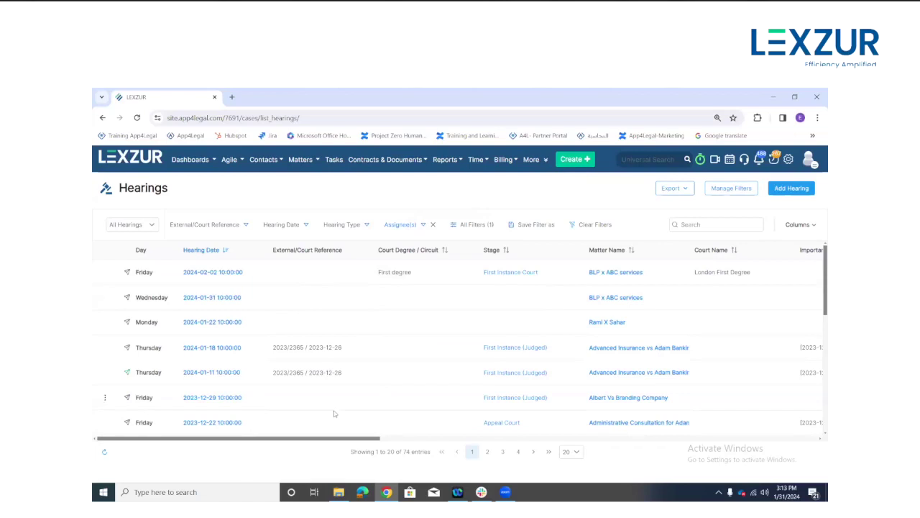
Change the assignee filter to include all listed assignees and run it.
click(414, 227)
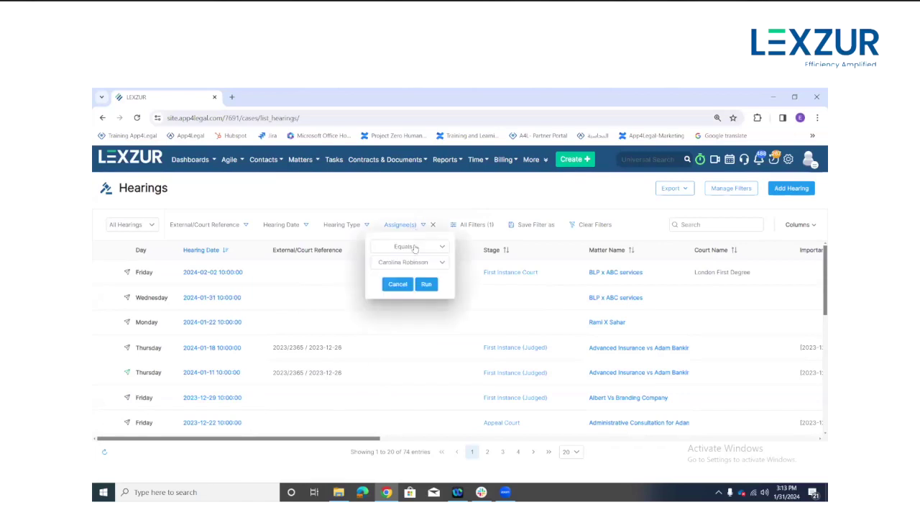
click(407, 262)
click(381, 279)
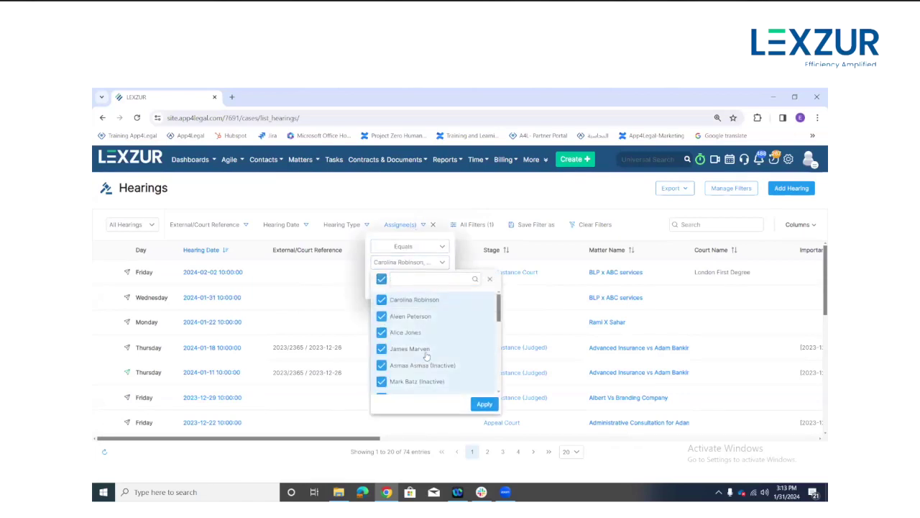
click(486, 405)
click(426, 284)
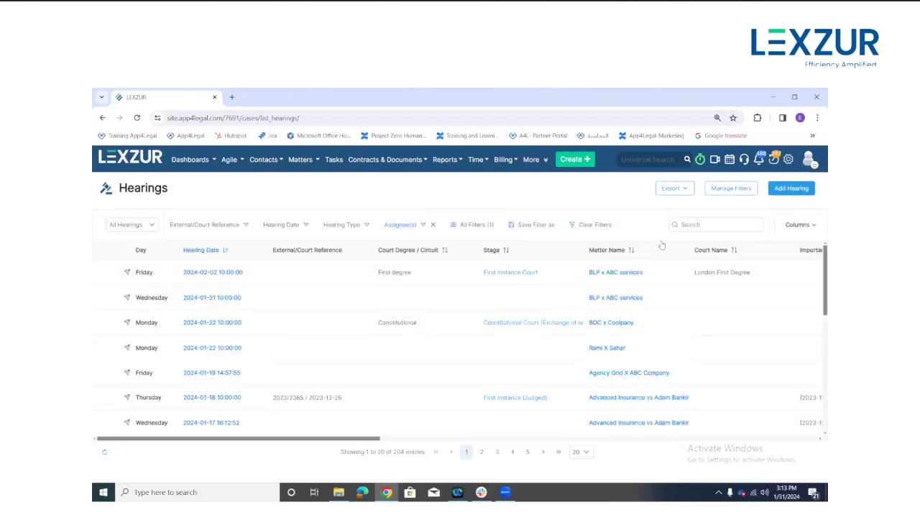
Hide the External/Court Reference column in the hearings list and toggle Summary by lawyer off and back on.
click(794, 224)
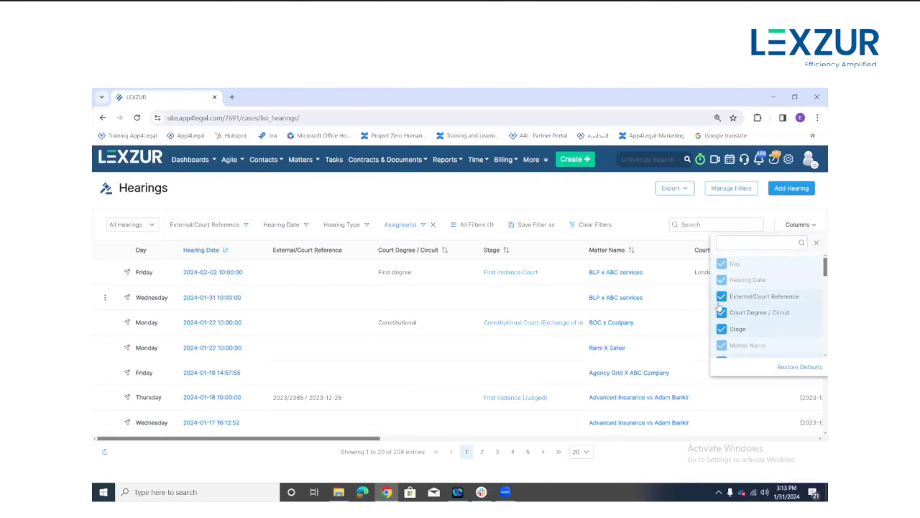
click(722, 297)
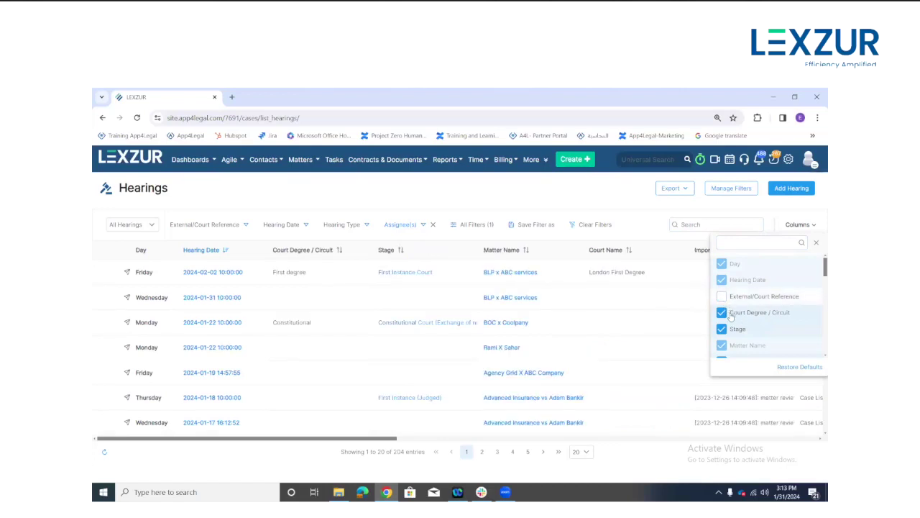
scroll(730, 317, down, 5)
scroll(730, 317, down, 2)
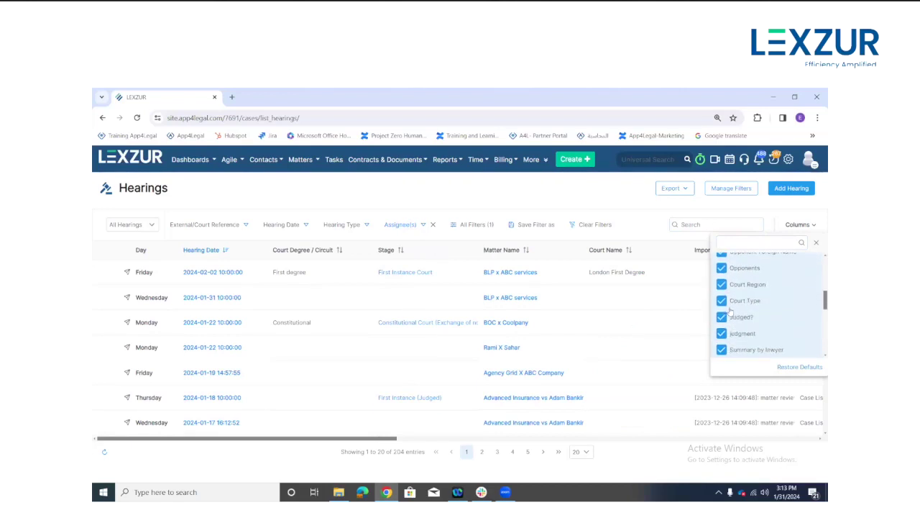
click(722, 349)
click(722, 349)
Add the Client and Related Matter columns to the hearings list, check the remaining column options, and close the column selection.
scroll(730, 342, down, 5)
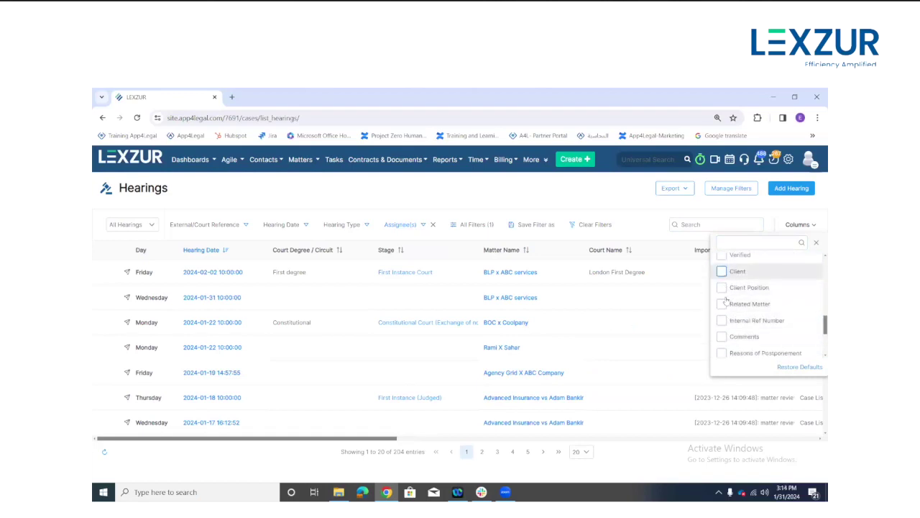
click(722, 305)
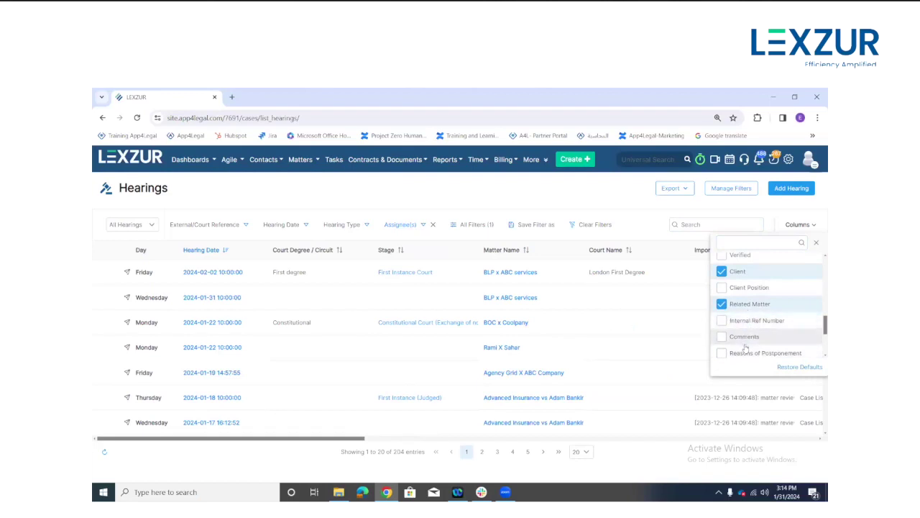
scroll(733, 351, down, 3)
scroll(743, 338, down, 3)
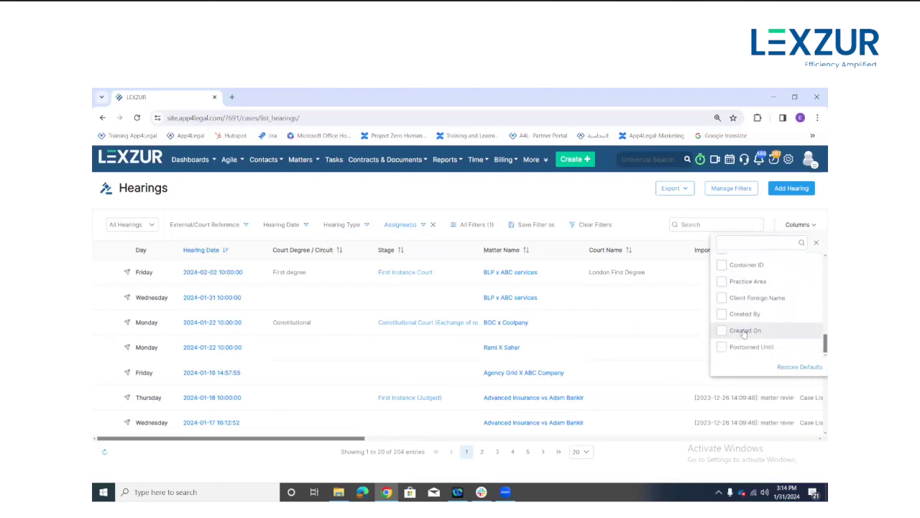
click(815, 243)
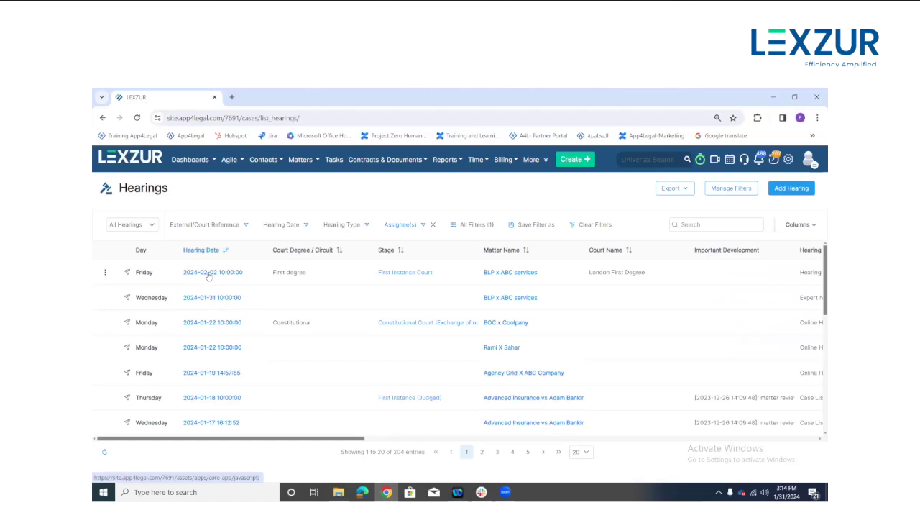
click(105, 272)
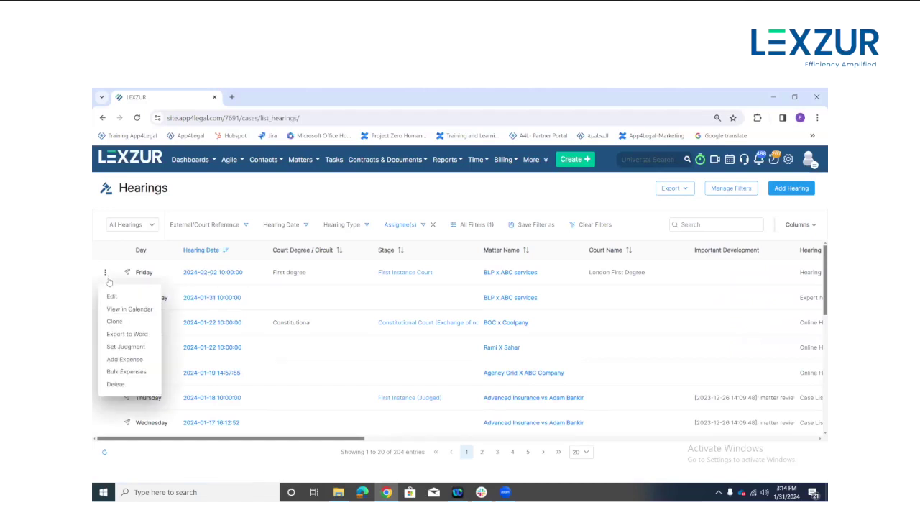
click(112, 296)
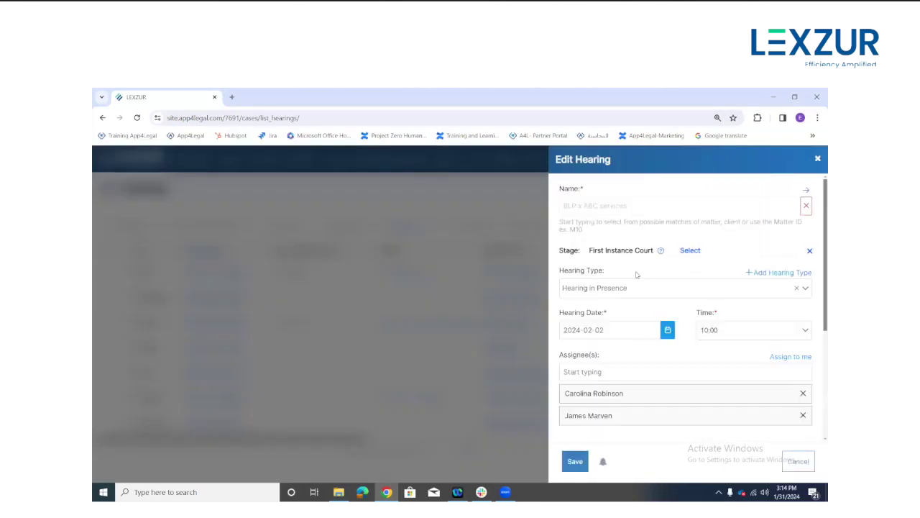
scroll(639, 270, down, 5)
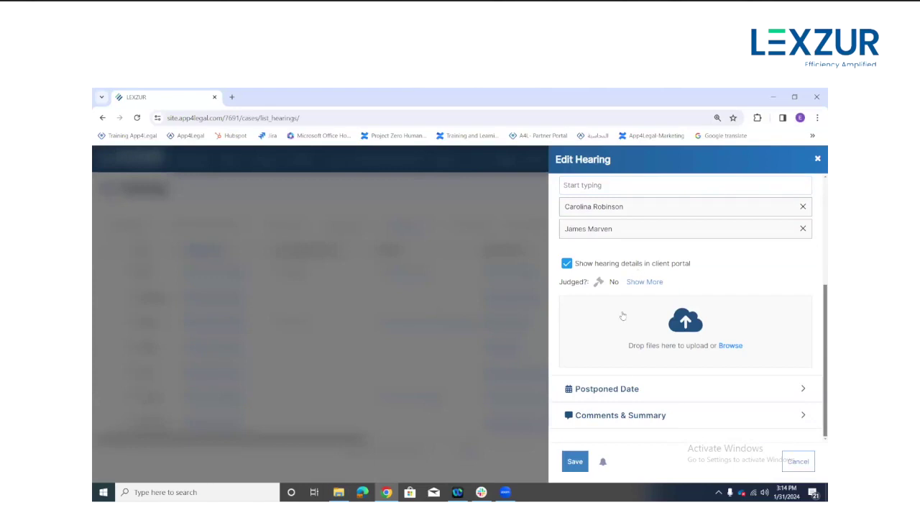
drag(586, 283, 562, 285)
click(643, 283)
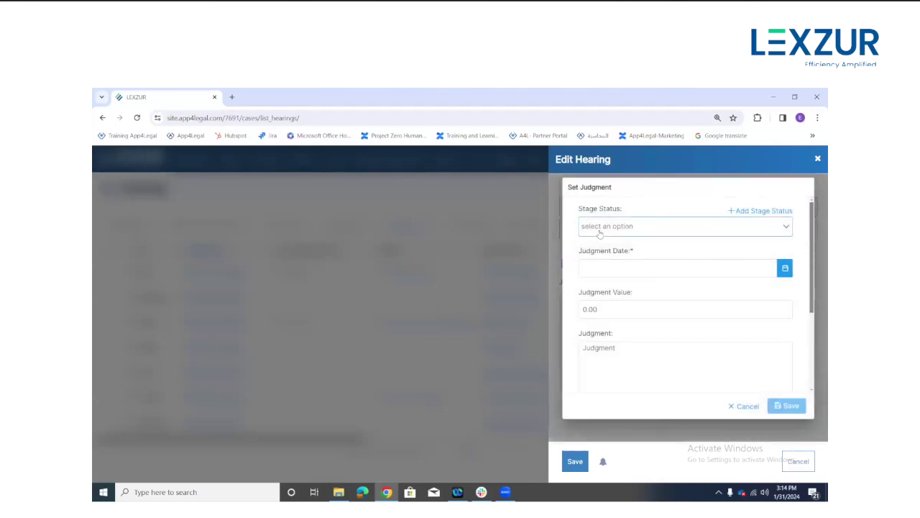
click(599, 232)
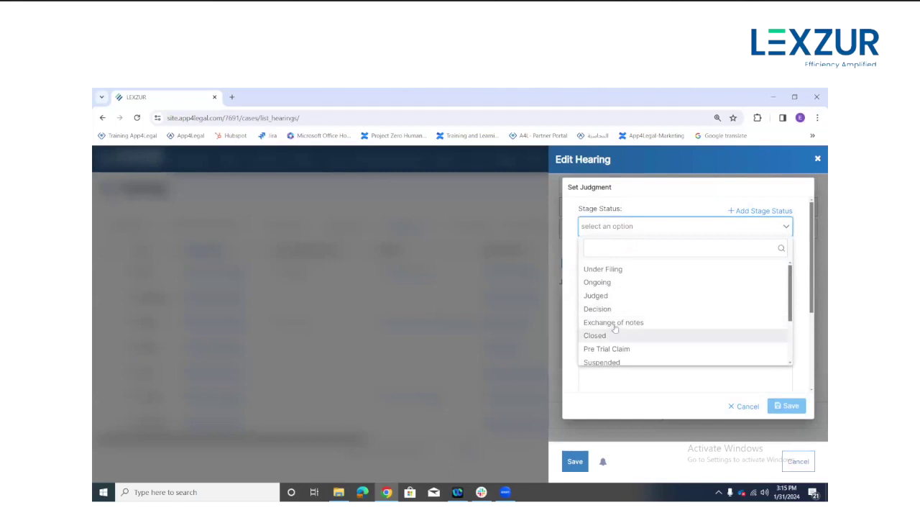
click(606, 296)
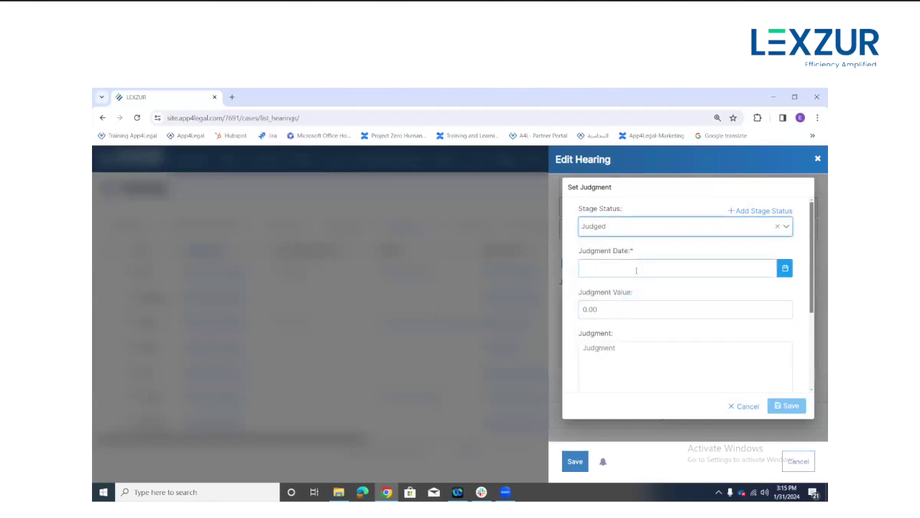
click(784, 267)
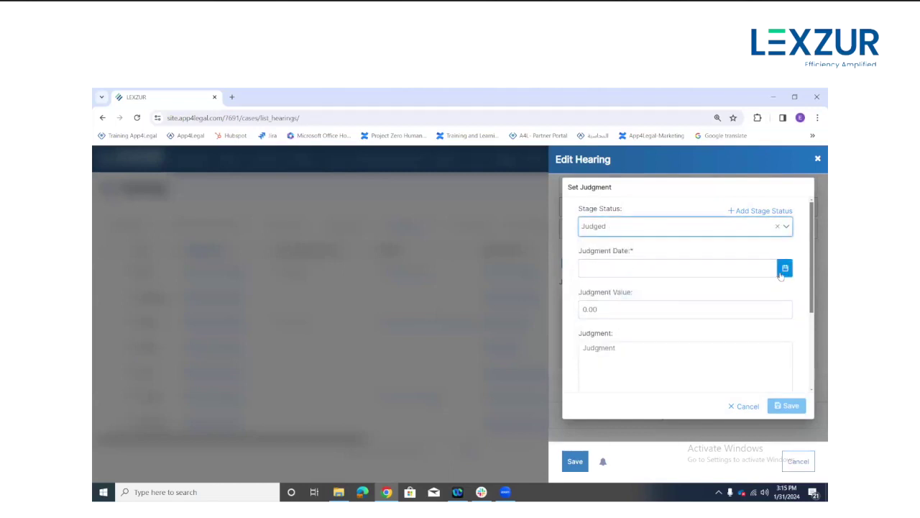
click(783, 289)
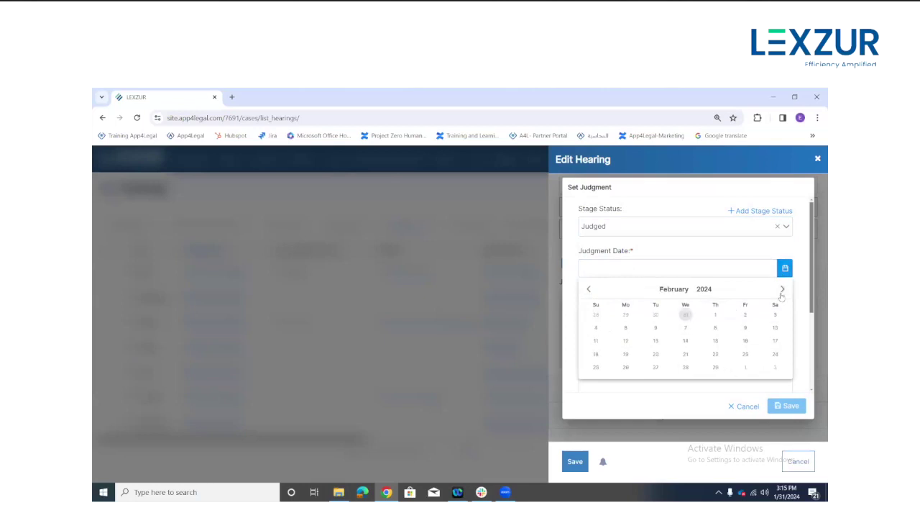
click(715, 368)
click(602, 316)
click(595, 358)
scroll(605, 295, down, 2)
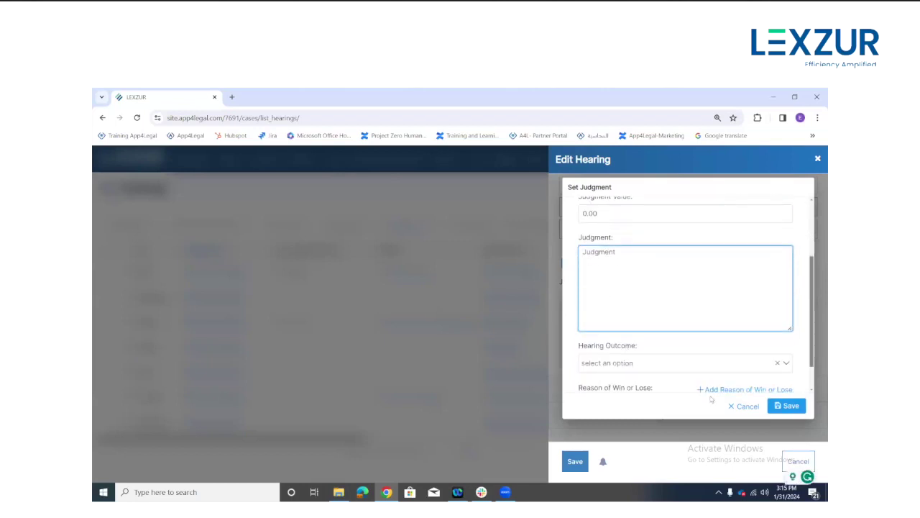
click(744, 407)
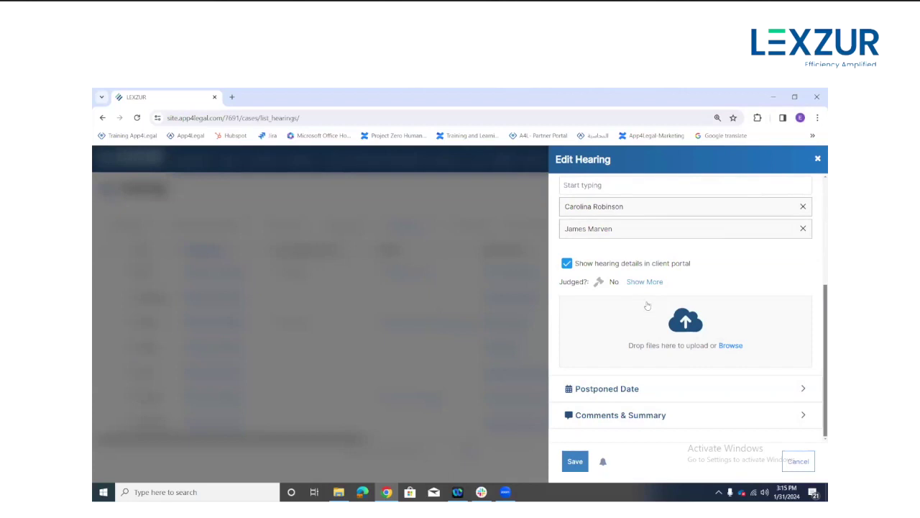
Set the hearing's postponed date to 2024-02-07 and its postponed time to 11:00.
click(606, 391)
scroll(606, 388, down, 1)
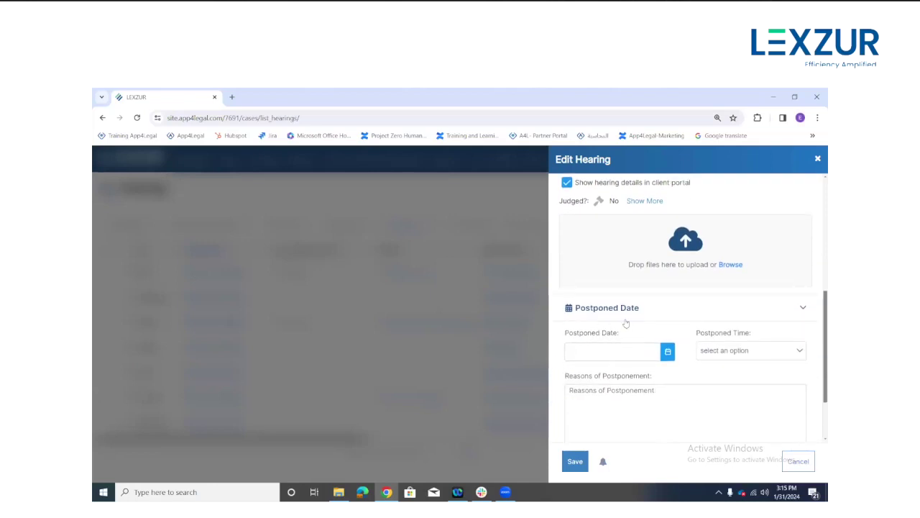
click(668, 352)
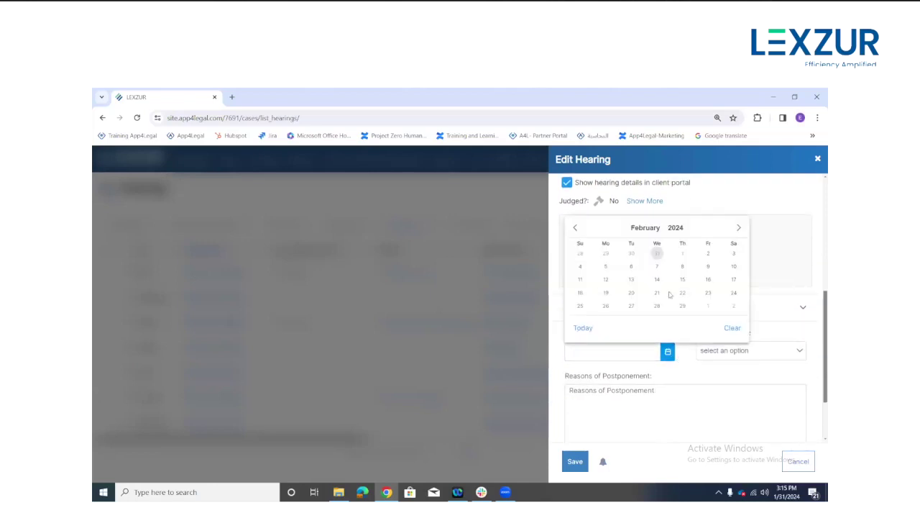
click(657, 267)
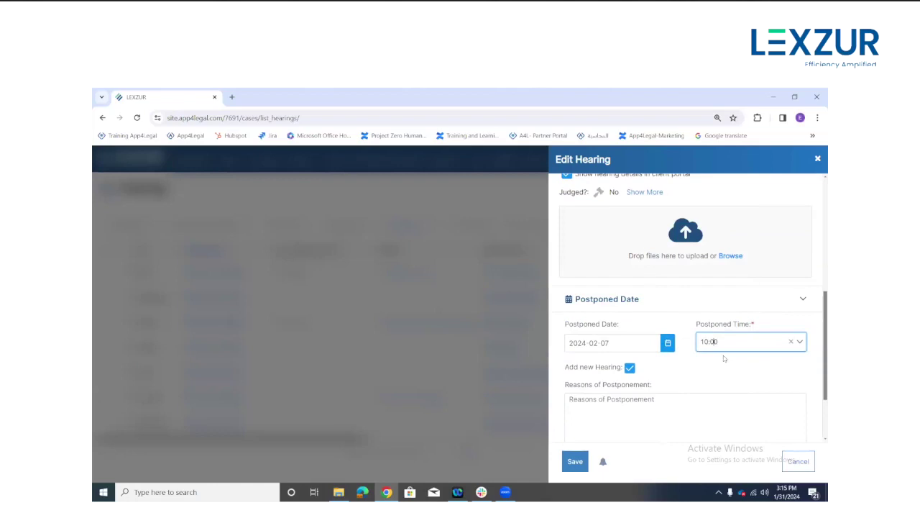
click(786, 343)
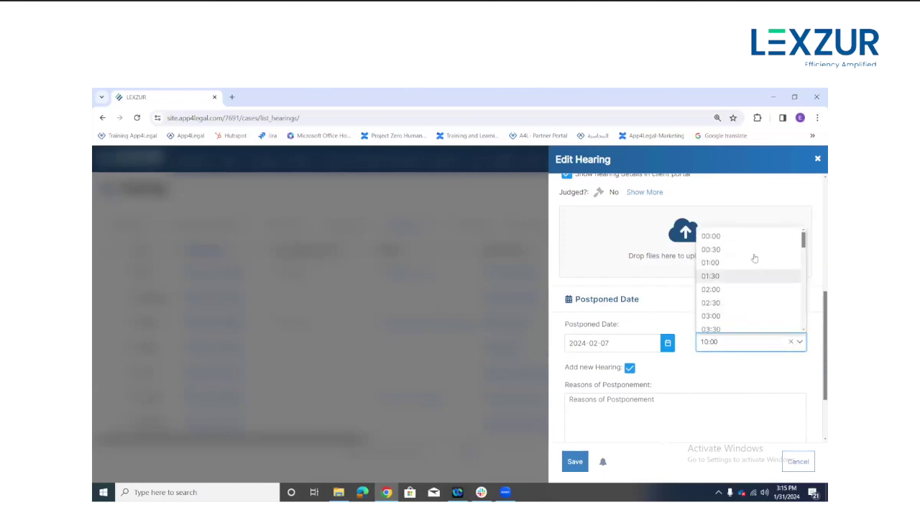
drag(803, 242, 803, 276)
click(753, 280)
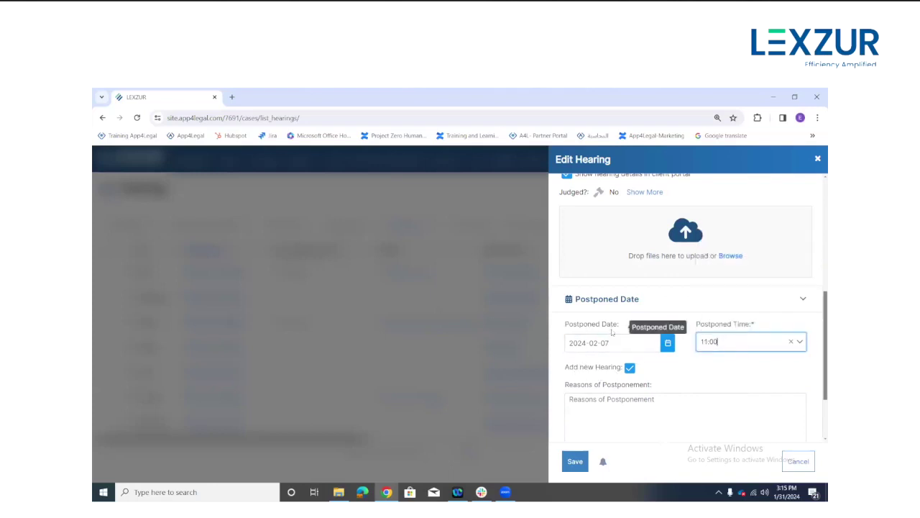
scroll(675, 360, down, 1)
click(645, 336)
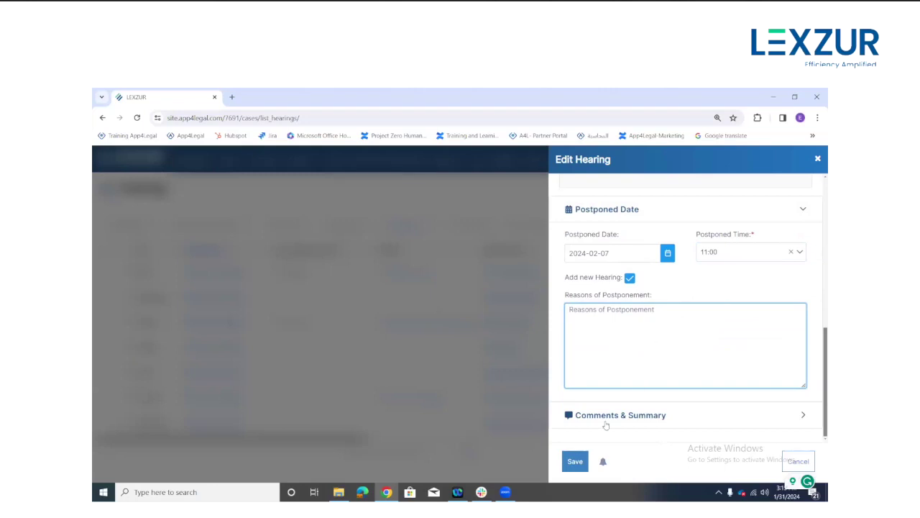
Examine the comments, summary by lawyer, summary to client, verification and important development fields of the hearing's Comments & Summary section.
click(636, 417)
scroll(635, 403, down, 3)
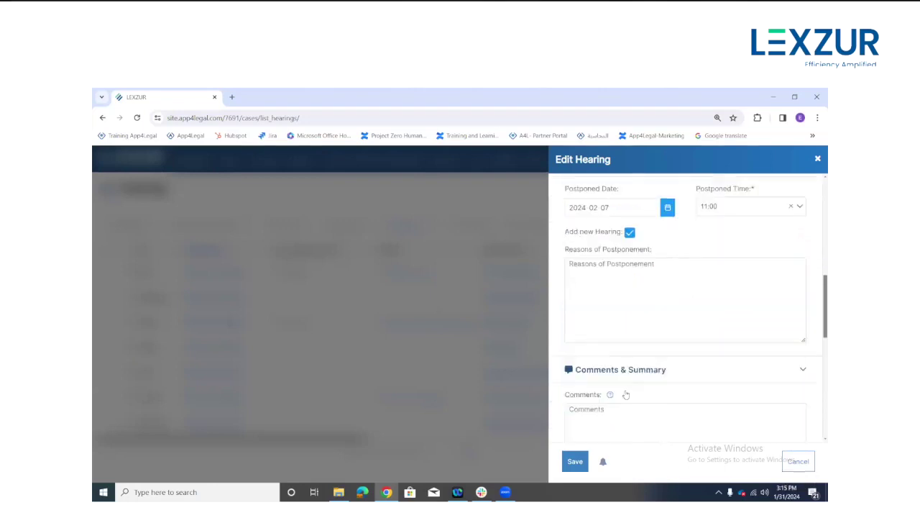
click(602, 304)
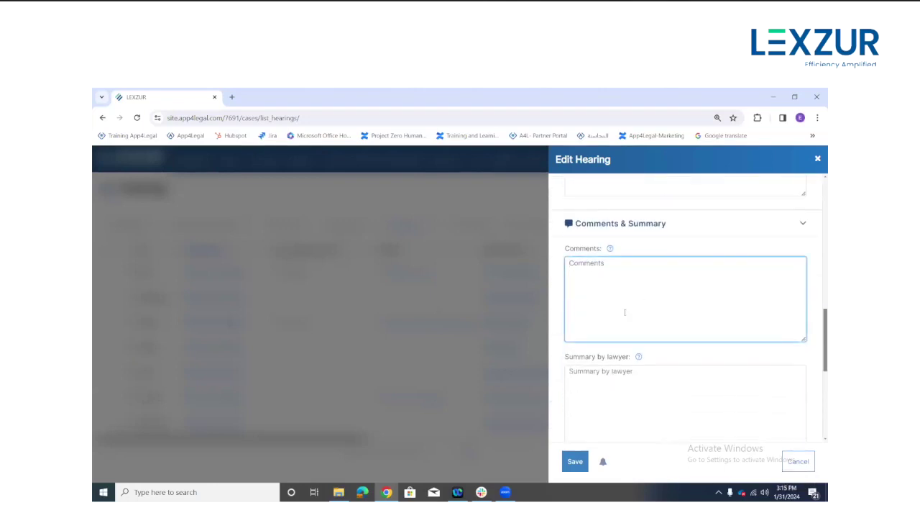
scroll(620, 317, down, 2)
click(594, 295)
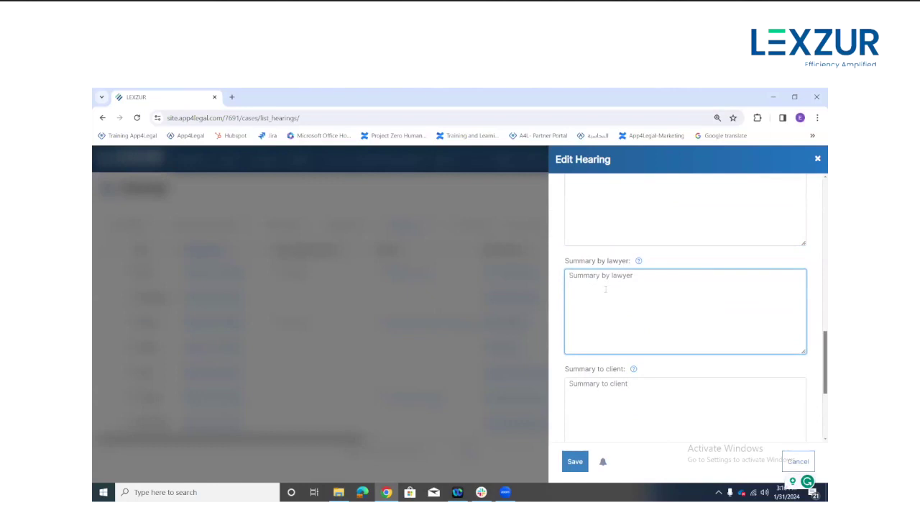
click(642, 385)
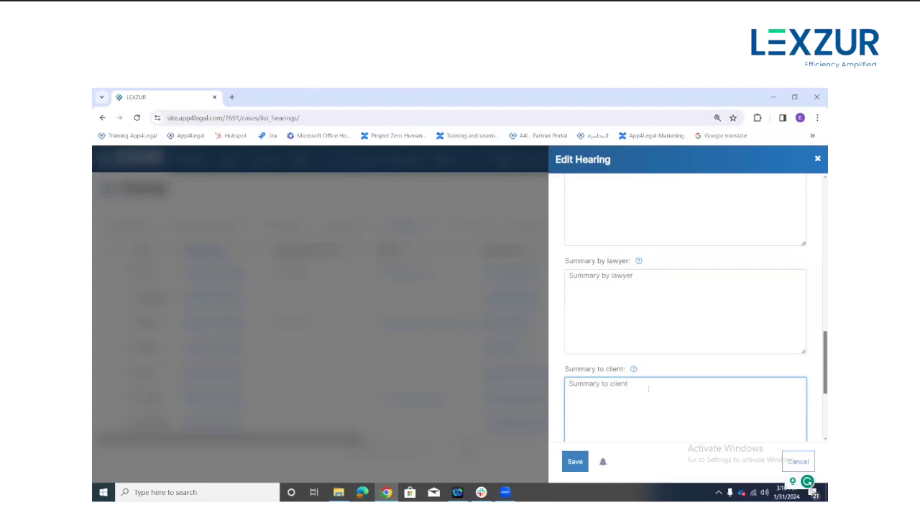
click(650, 338)
scroll(640, 288, down, 2)
scroll(628, 254, up, 1)
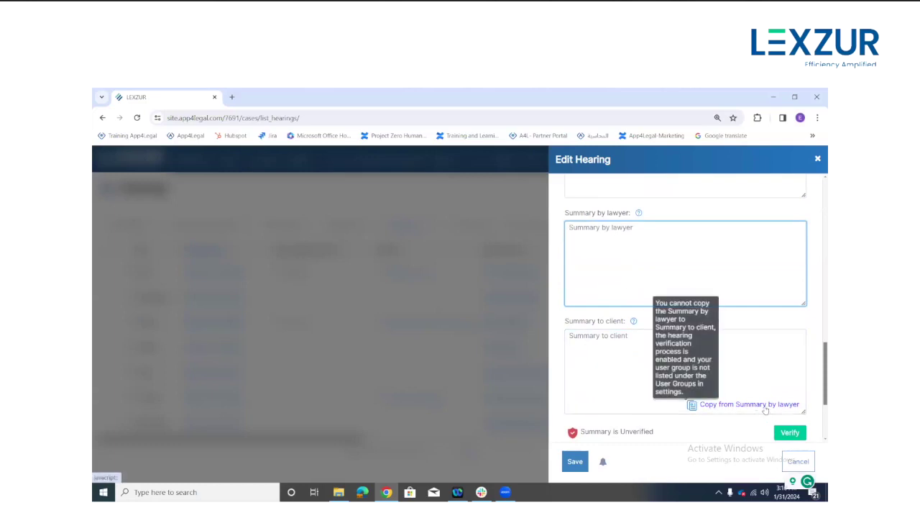
click(621, 352)
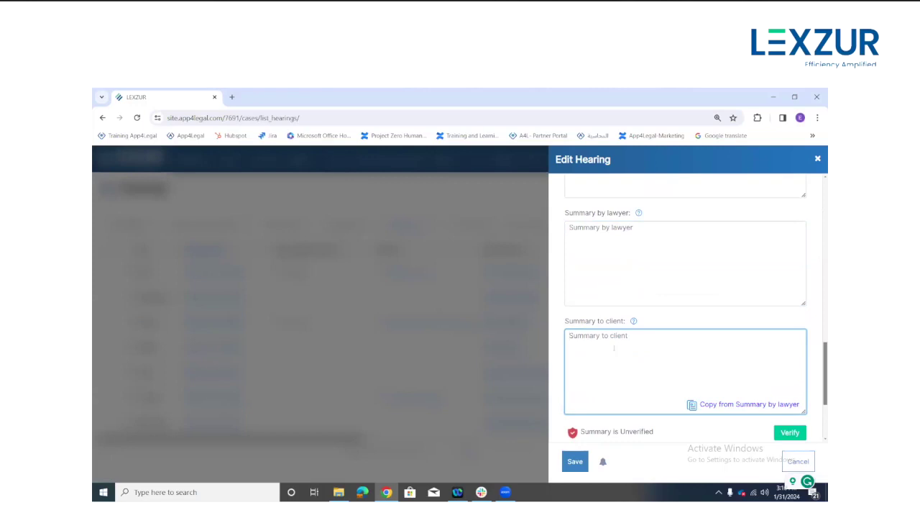
scroll(614, 354, down, 1)
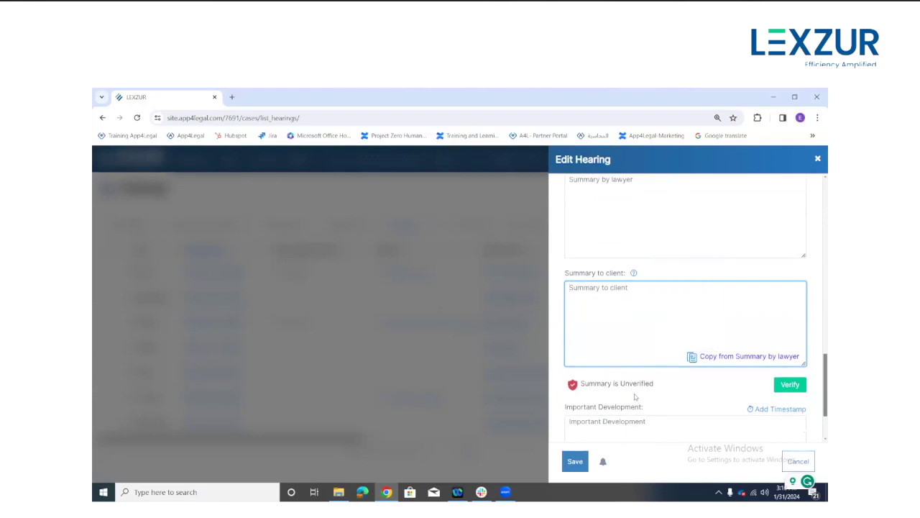
scroll(674, 352, down, 2)
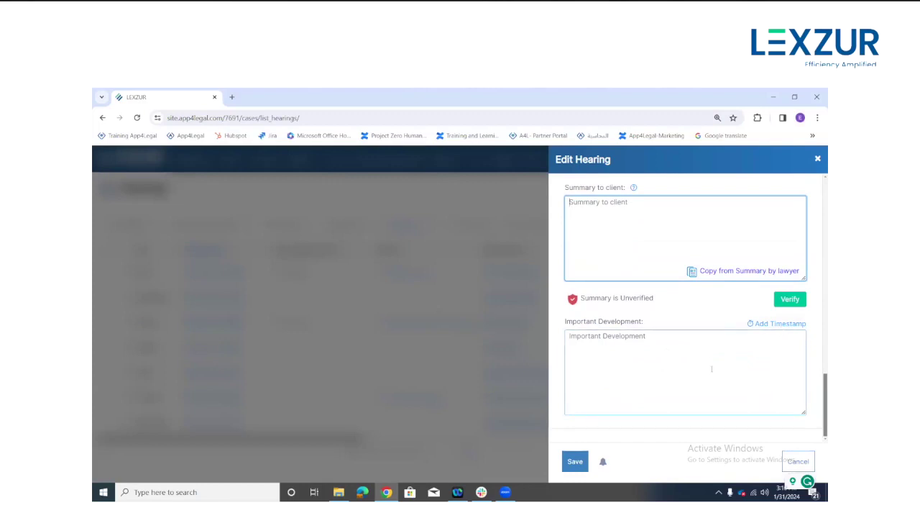
Check the postponement details again and save the edited hearing.
scroll(656, 329, up, 3)
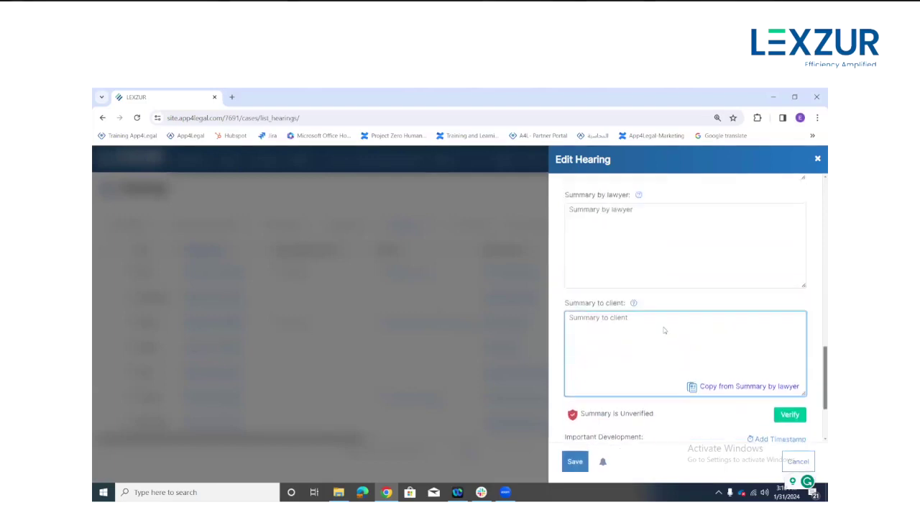
scroll(656, 329, up, 2)
scroll(618, 298, up, 3)
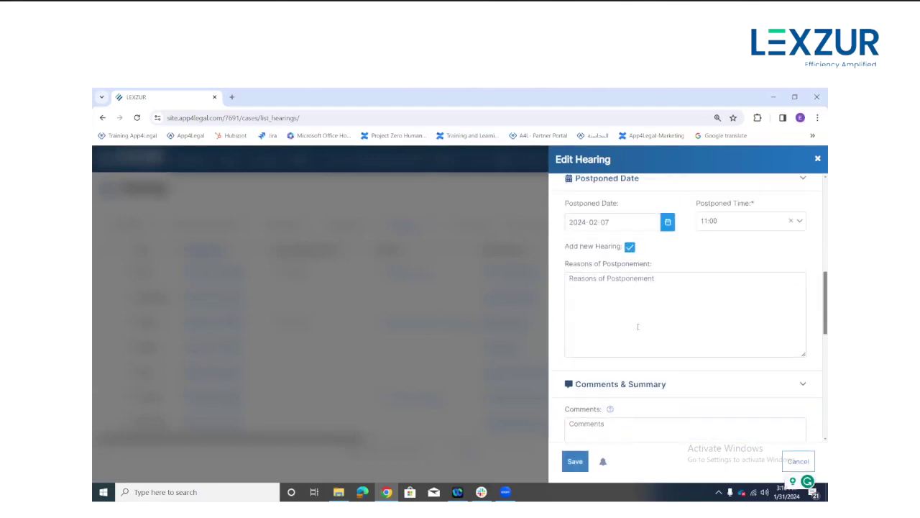
click(626, 339)
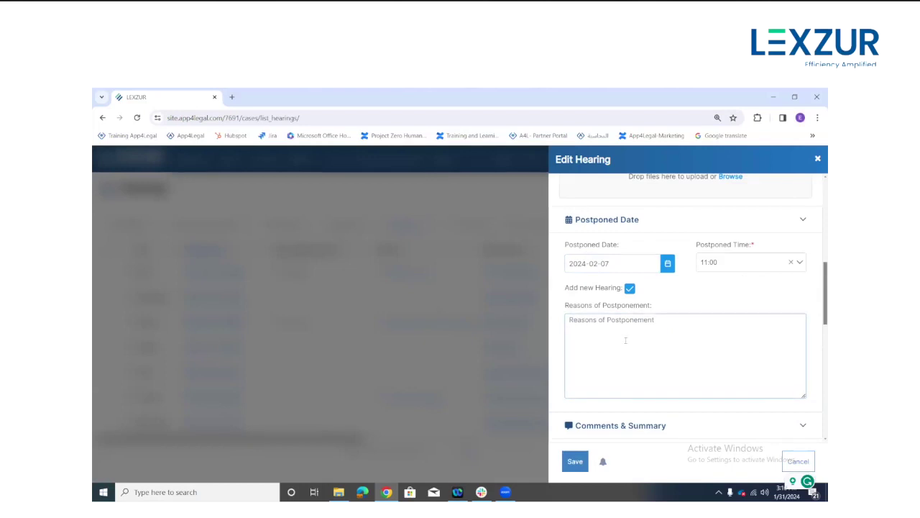
click(575, 461)
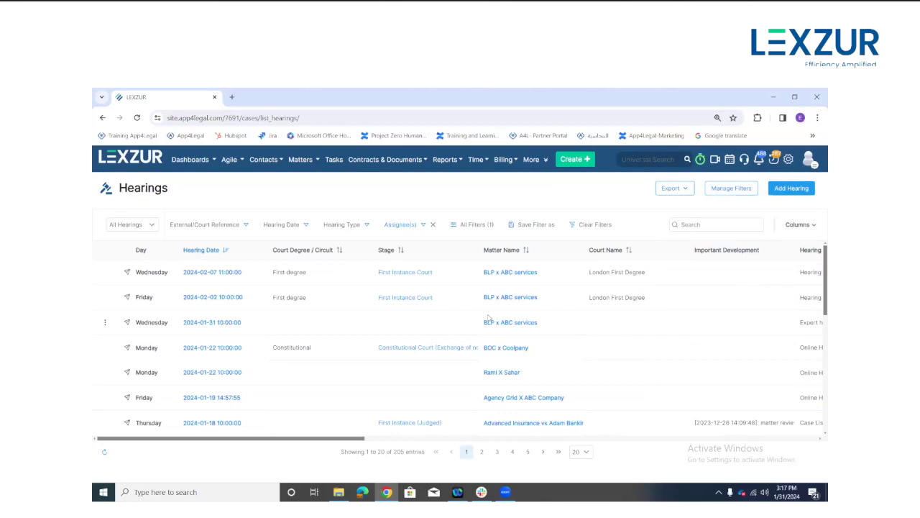
click(105, 273)
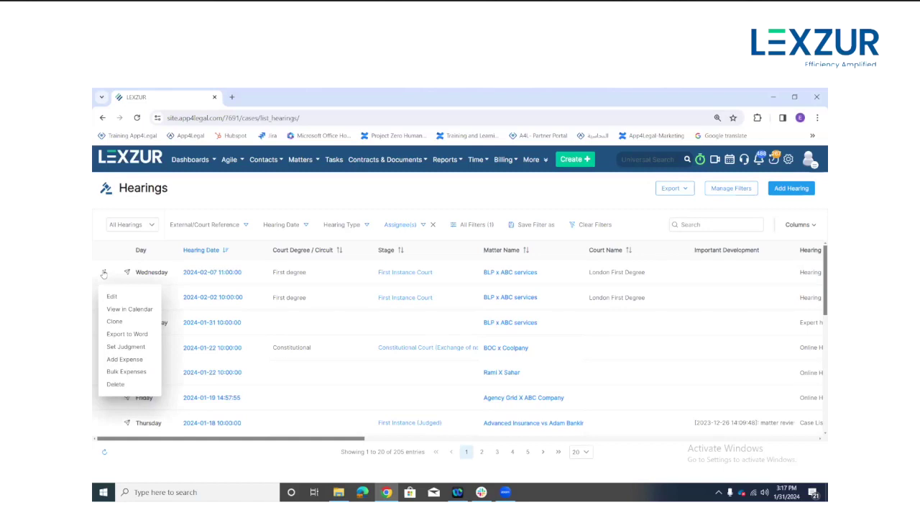
click(115, 324)
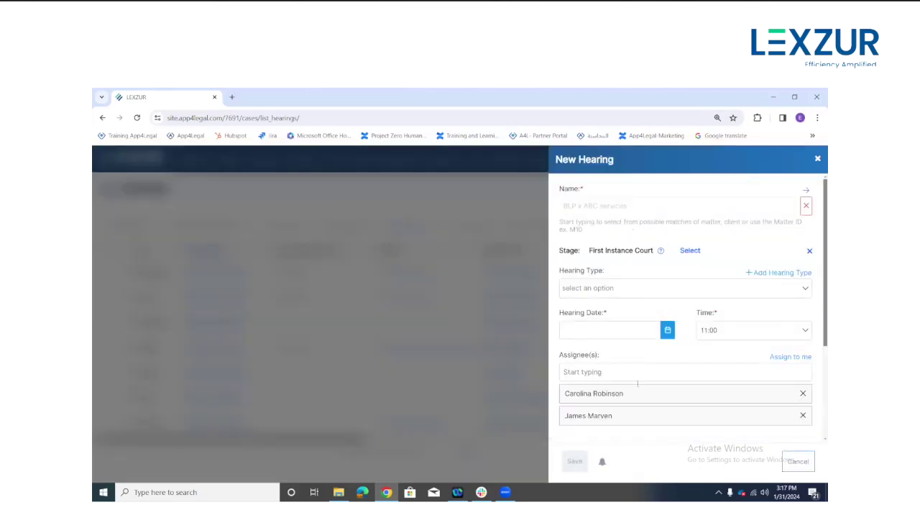
click(817, 158)
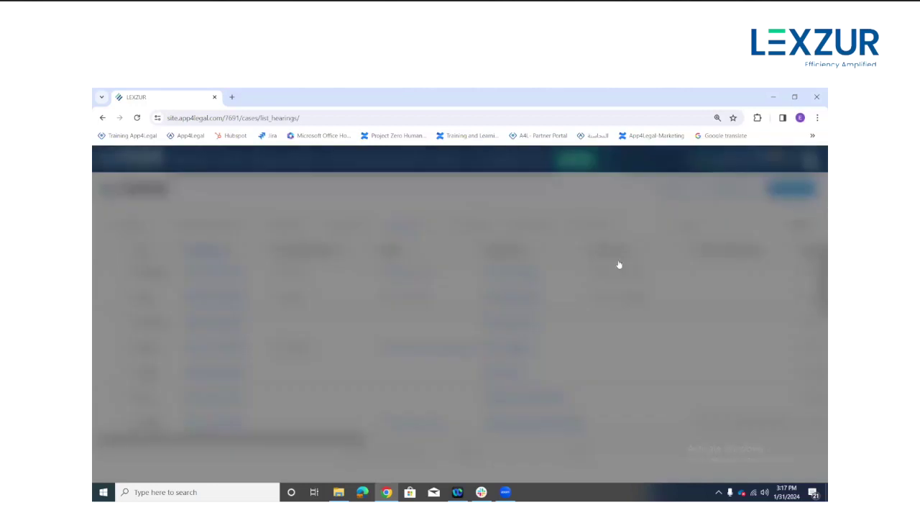
click(105, 272)
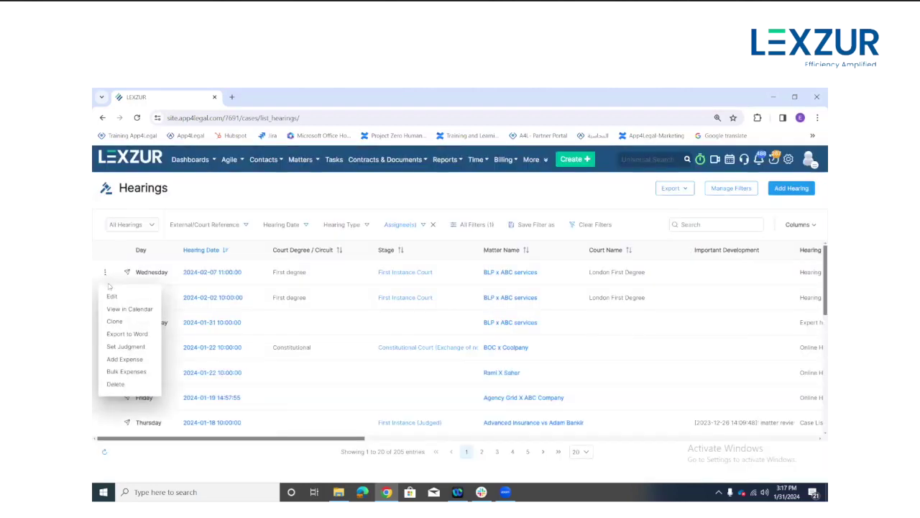
click(120, 337)
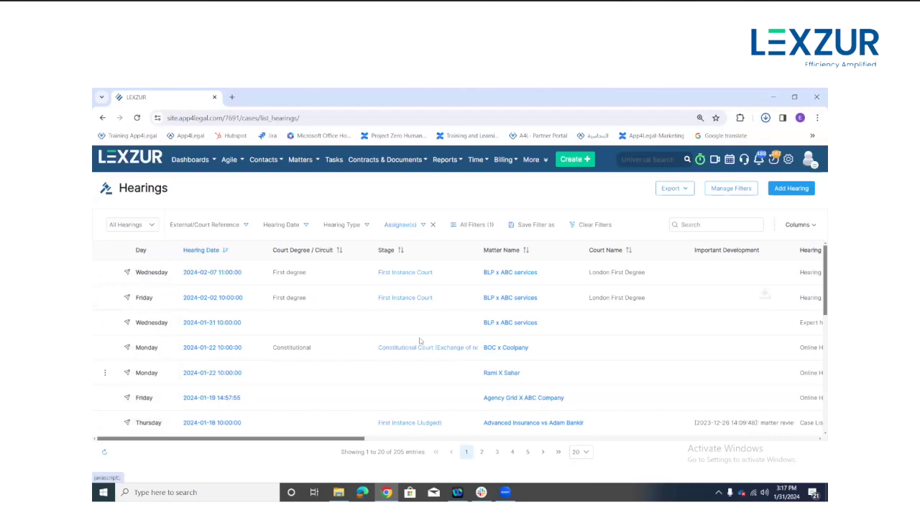
click(765, 117)
click(691, 159)
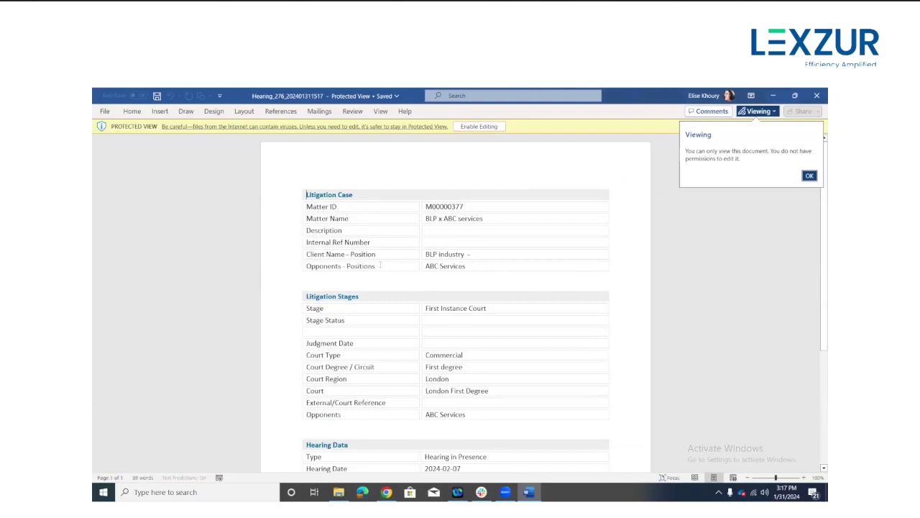
Review the litigation stages and hearing data in the exported Word document, and close the document.
scroll(374, 255, down, 3)
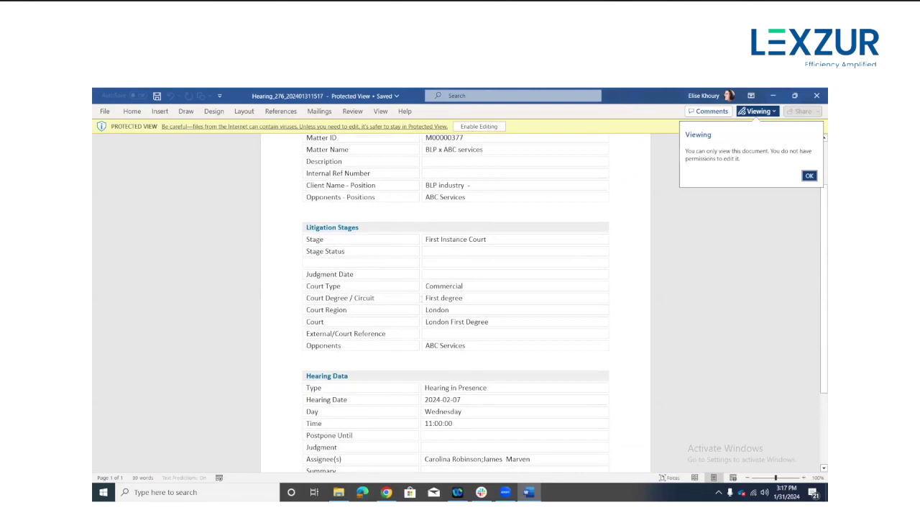
scroll(421, 304, down, 5)
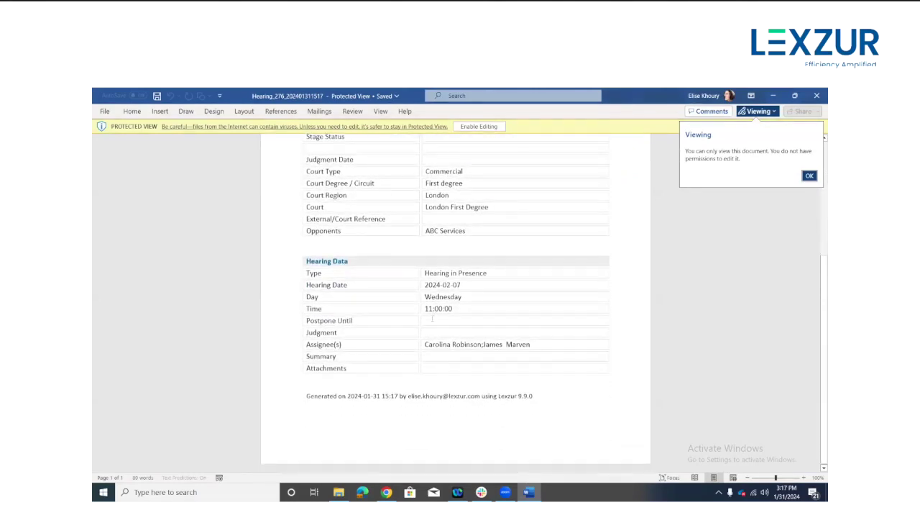
drag(472, 272, 440, 280)
click(450, 284)
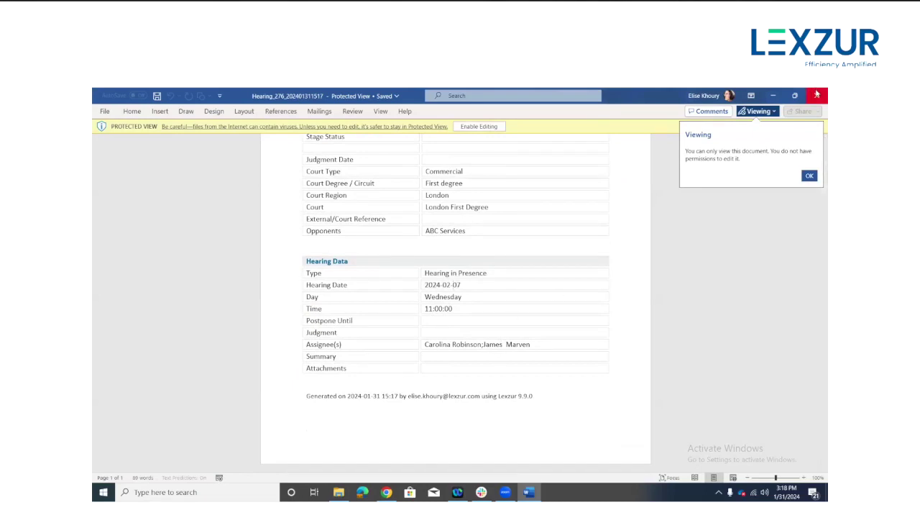
click(816, 94)
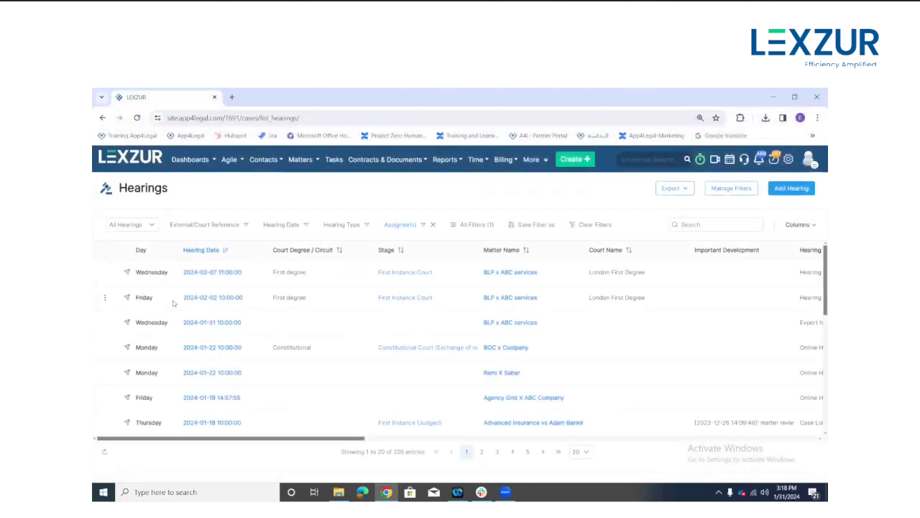
click(106, 273)
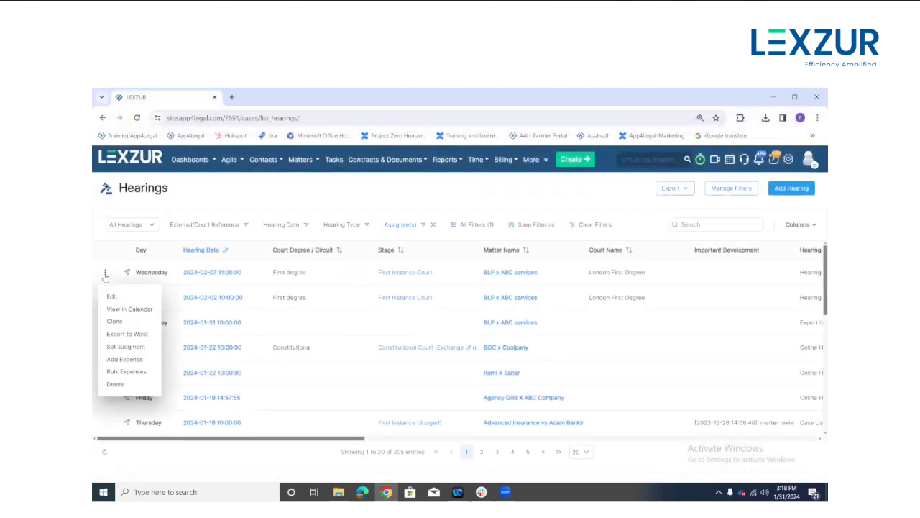
click(126, 347)
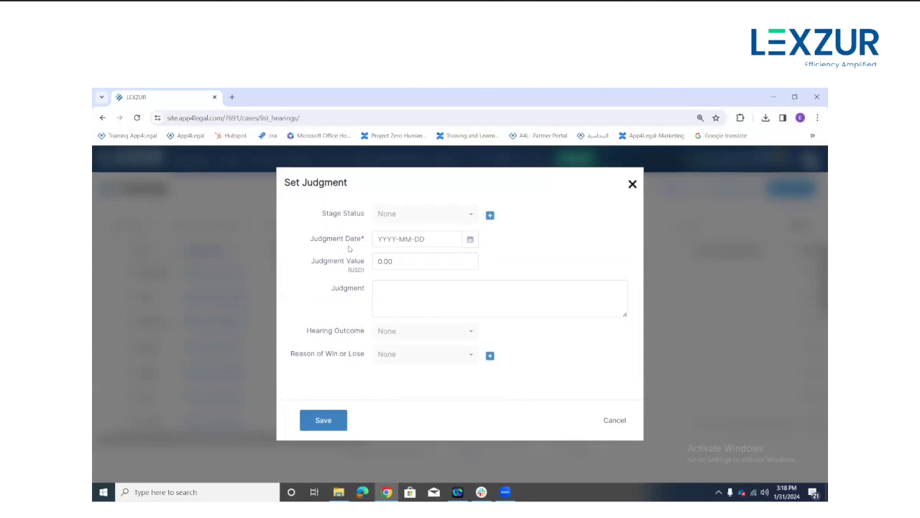
click(633, 184)
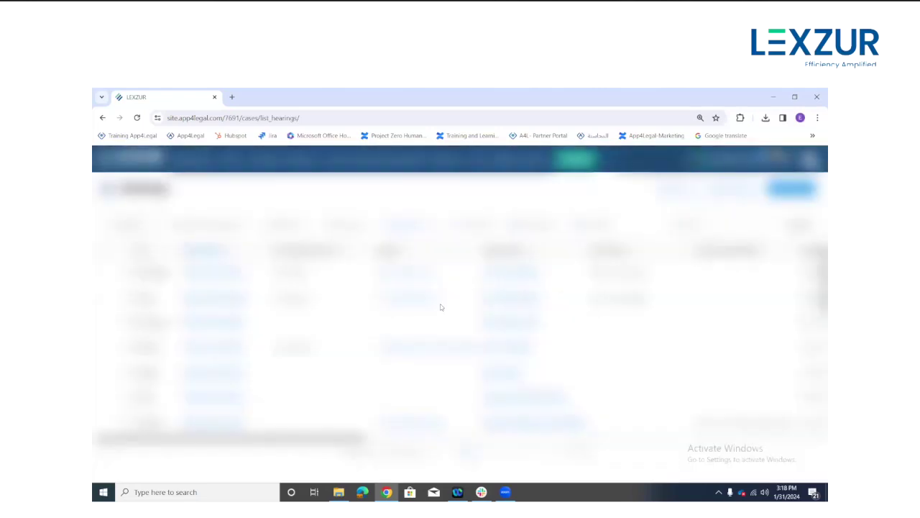
Check the judgment and summary columns of the hearings list, open the BLP x ABC services matter, and return to the list.
drag(353, 440, 808, 456)
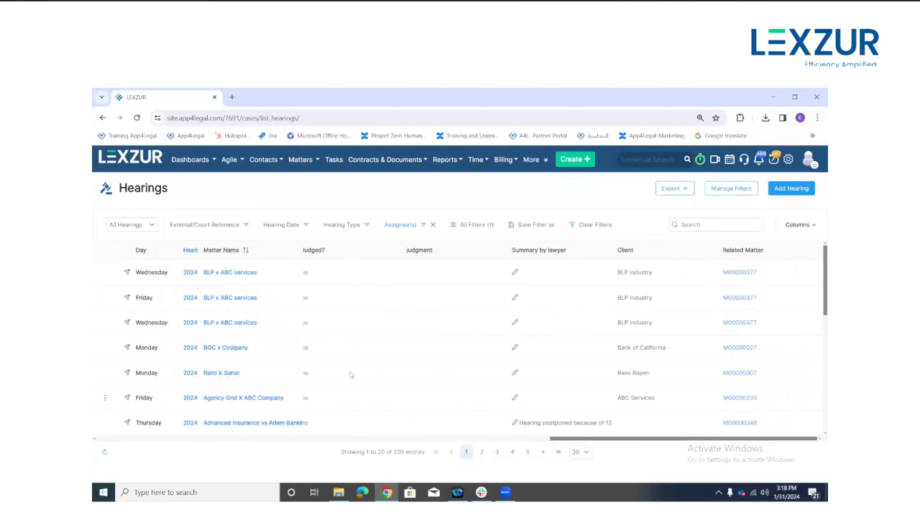
click(242, 276)
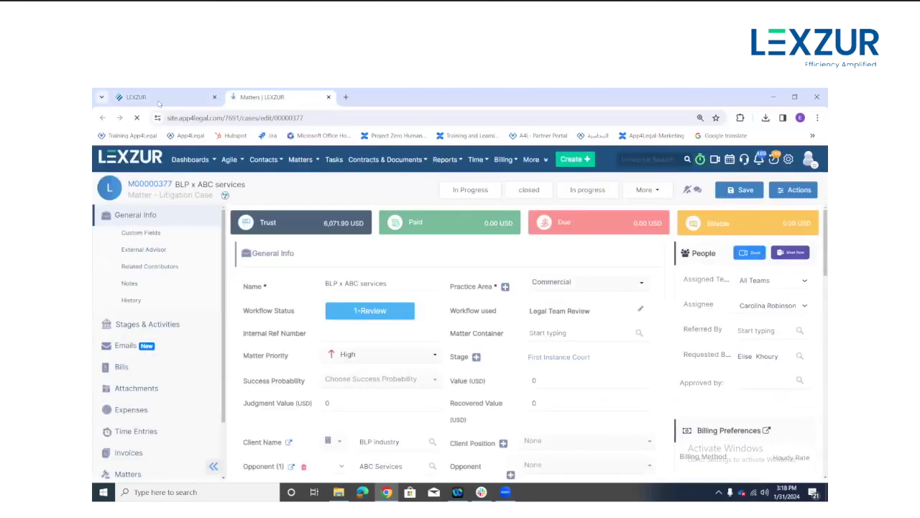
click(159, 103)
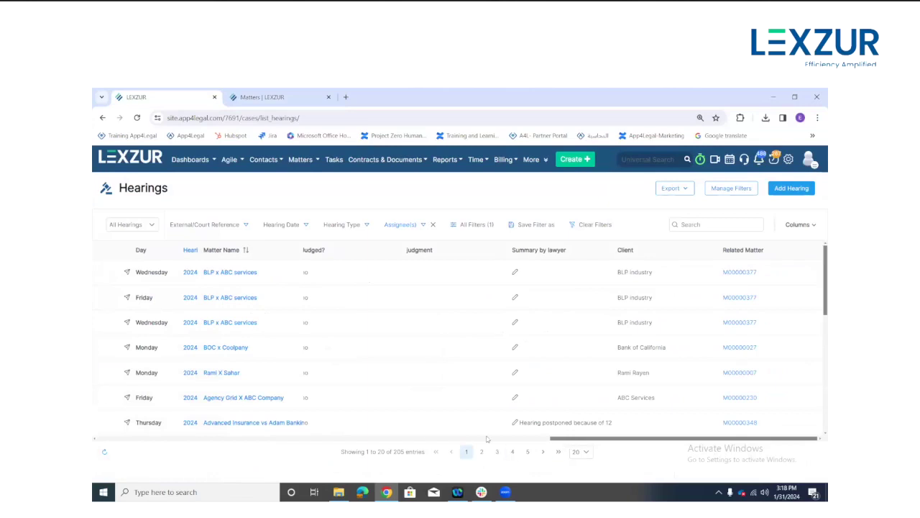
Check the available actions and the Summary by lawyer form of the 2024-02-07 hearing, and close the form unfilled.
click(105, 277)
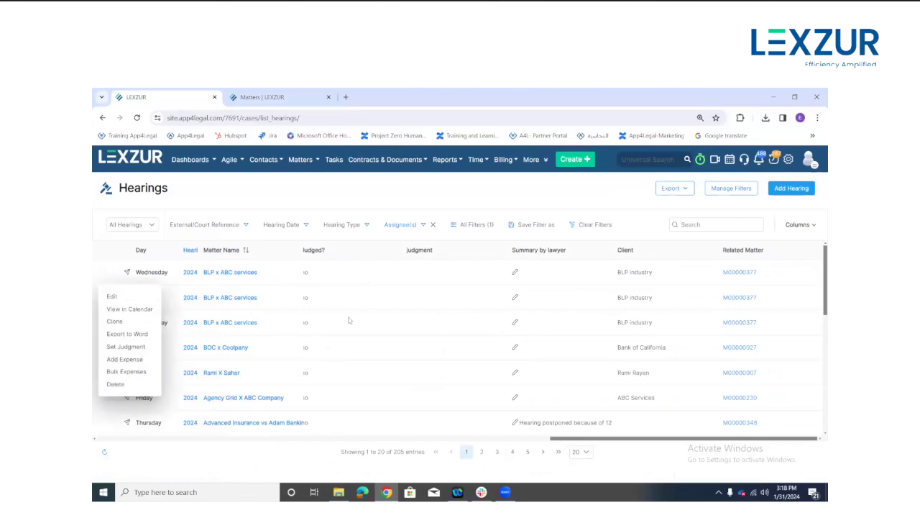
click(516, 274)
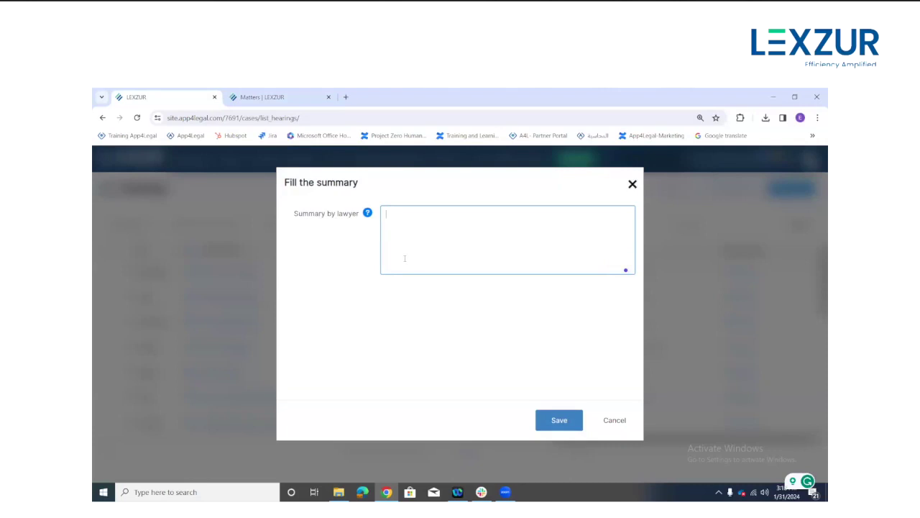
click(632, 184)
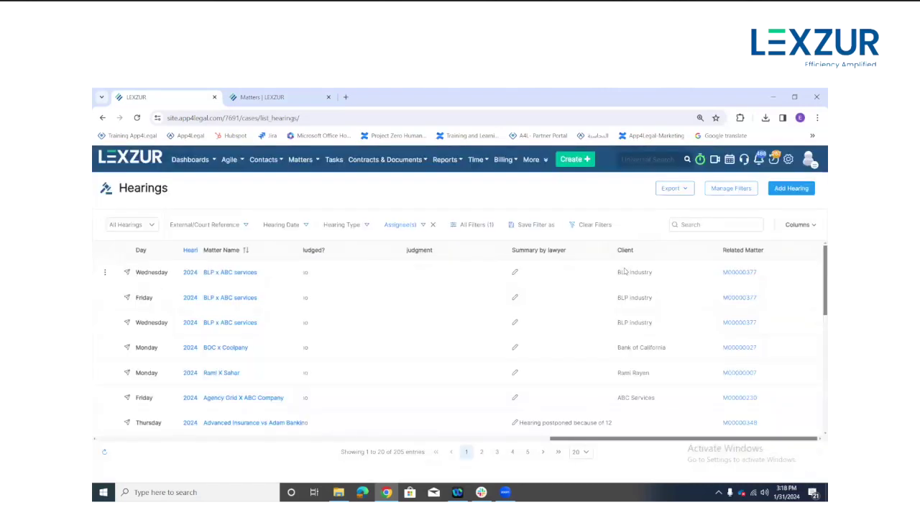
Return to the hearing date and stage columns and check the Excel export options for the hearings list.
drag(607, 441, 199, 429)
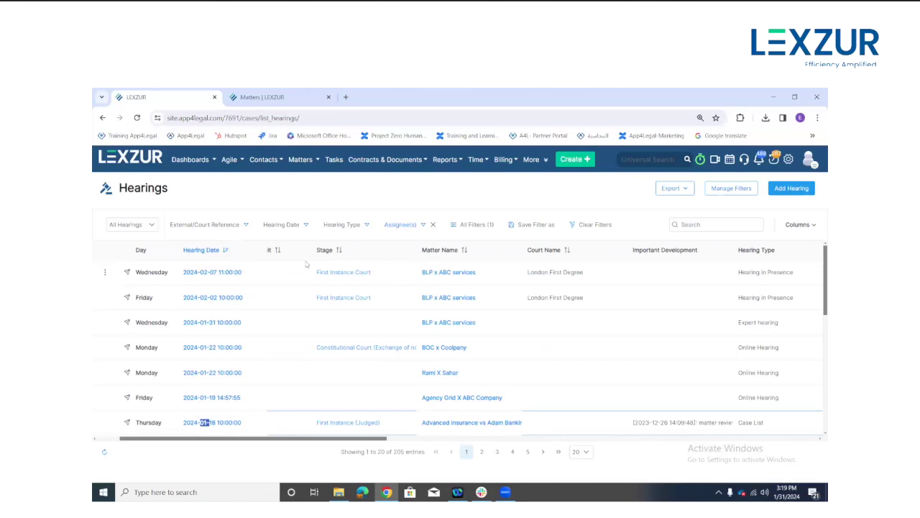
click(685, 191)
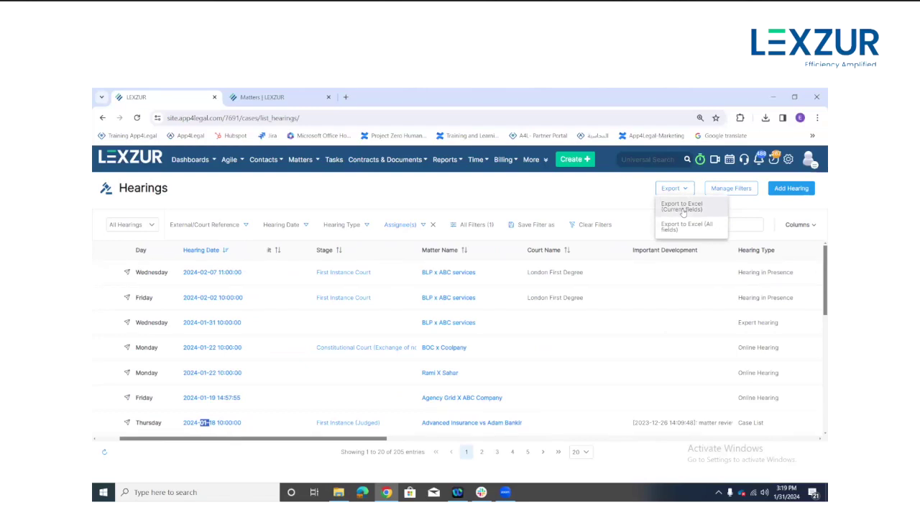
click(599, 202)
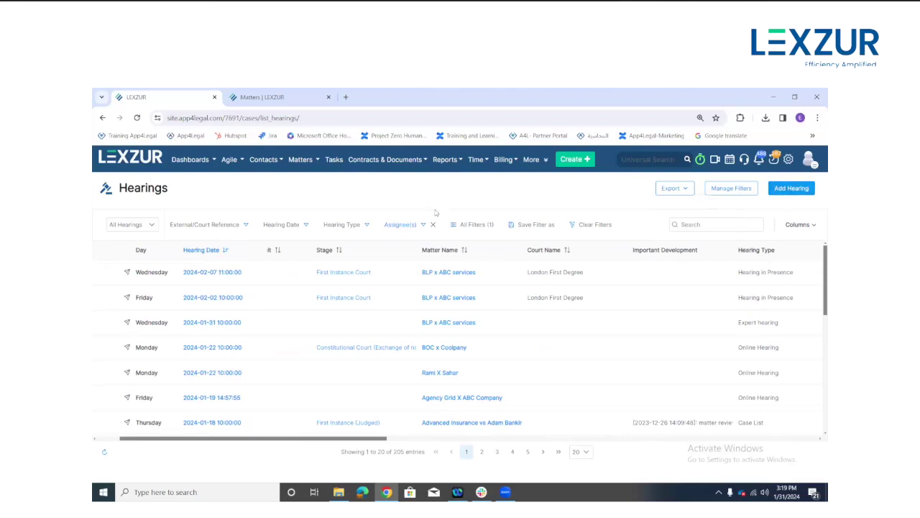
Open the hearings of the First Instance Court stage in the BLP x ABC services matter's Stages & Activities.
click(453, 274)
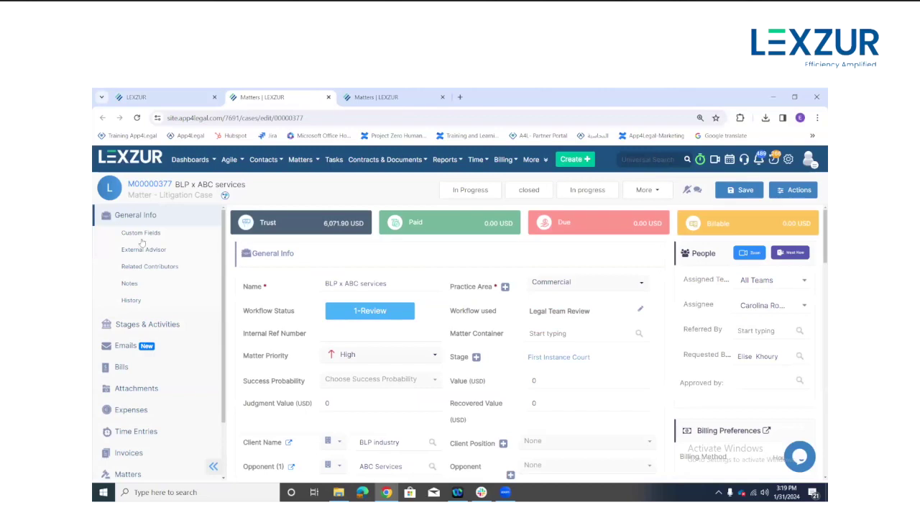
click(160, 329)
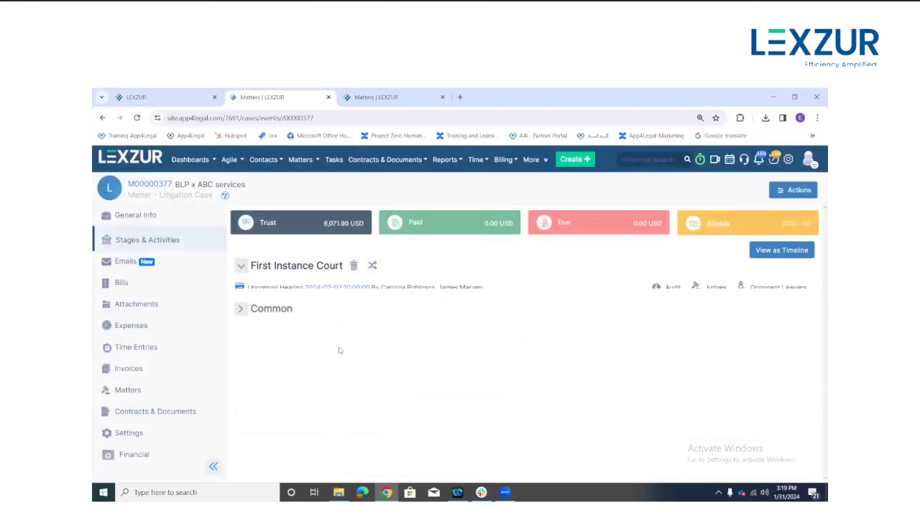
click(278, 404)
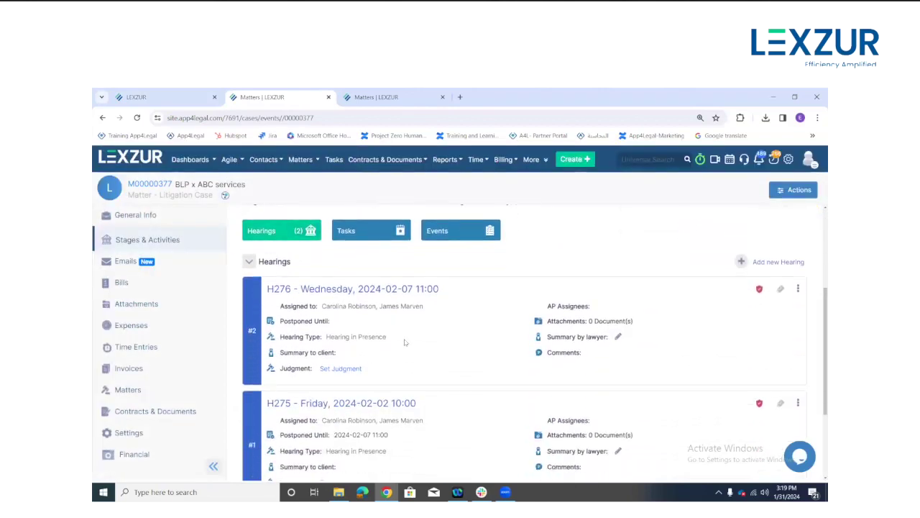
scroll(403, 316, down, 1)
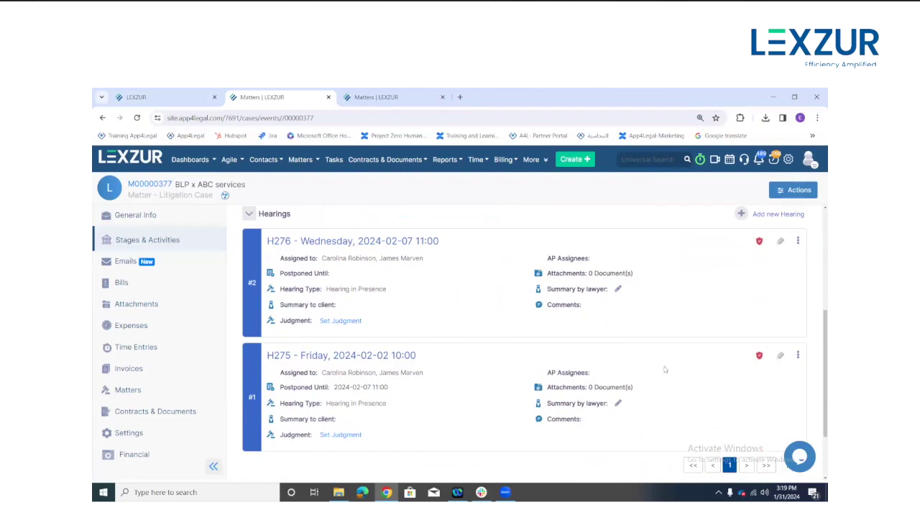
click(799, 355)
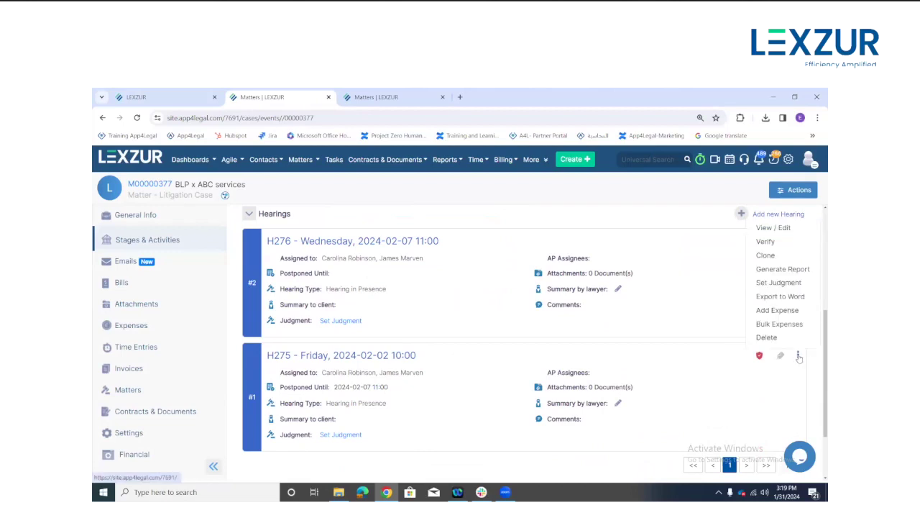
click(782, 269)
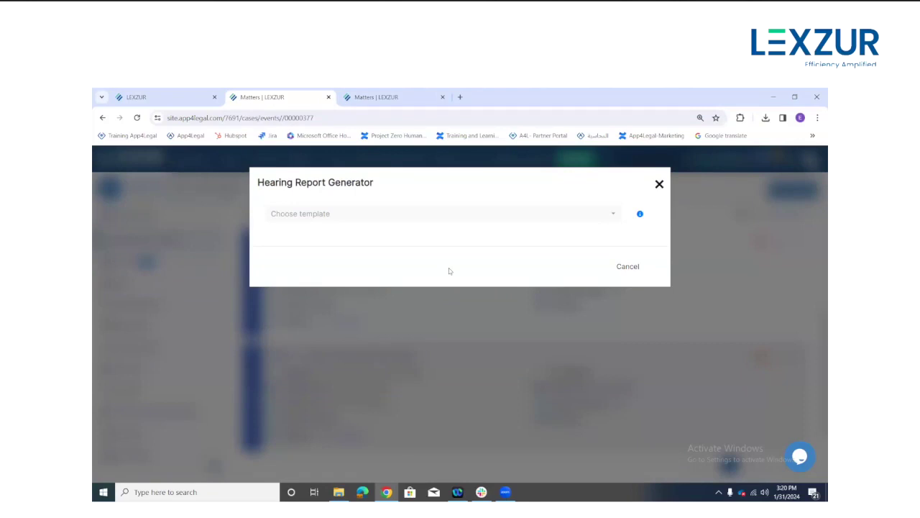
click(430, 213)
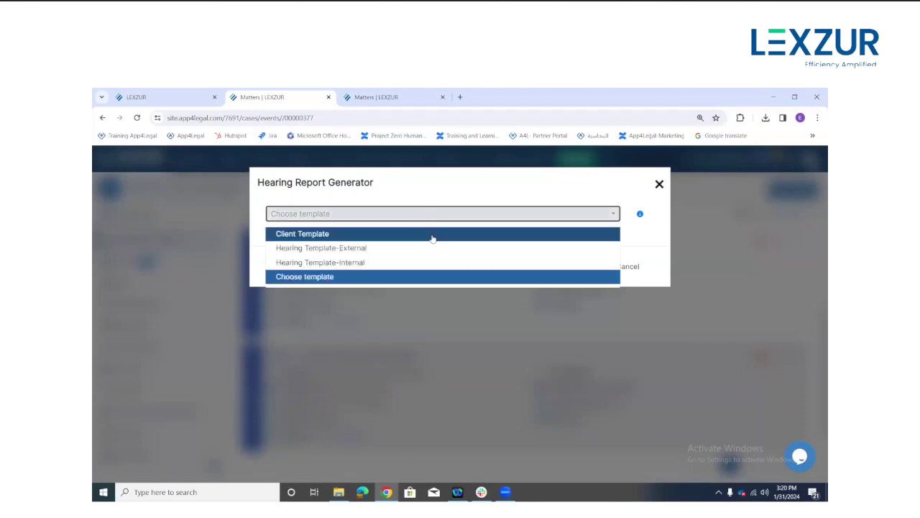
click(433, 234)
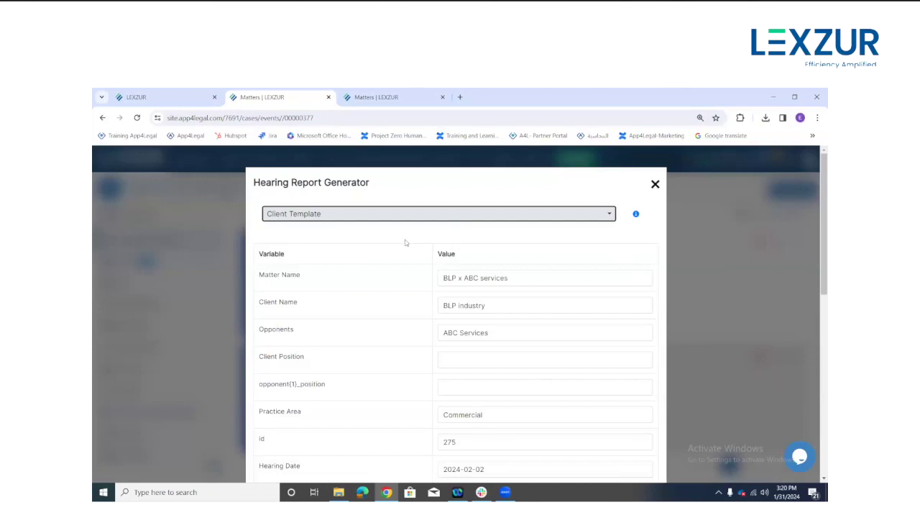
Review the report's variable values, from matter name and client name through postponed date, comments and document name.
drag(640, 277, 438, 279)
drag(507, 314, 429, 329)
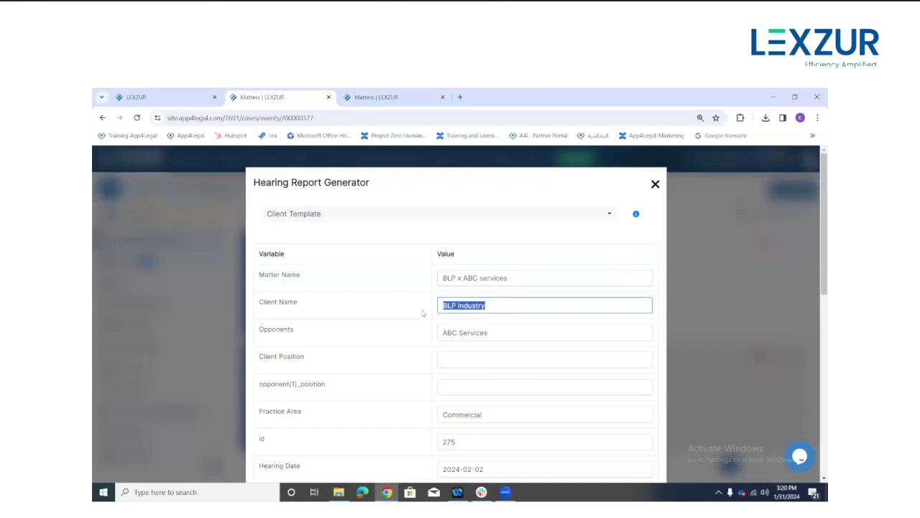
scroll(486, 280, down, 1)
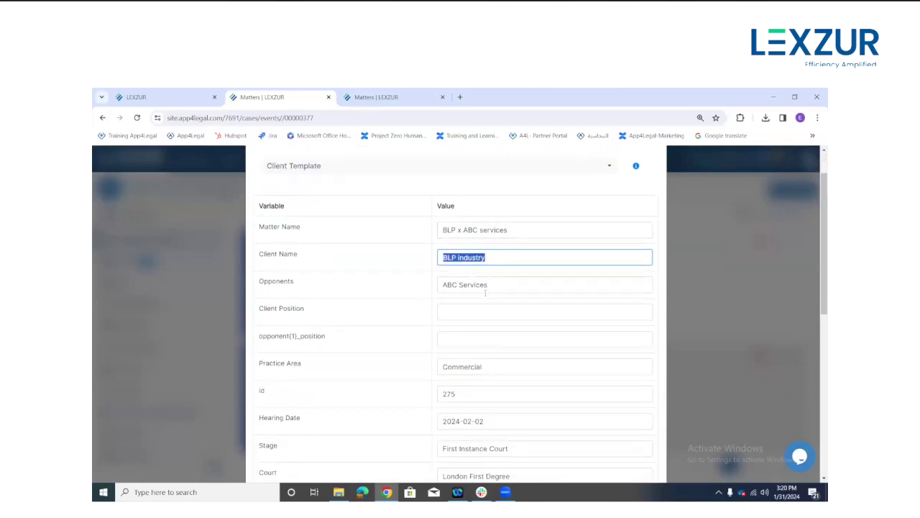
scroll(485, 293, down, 2)
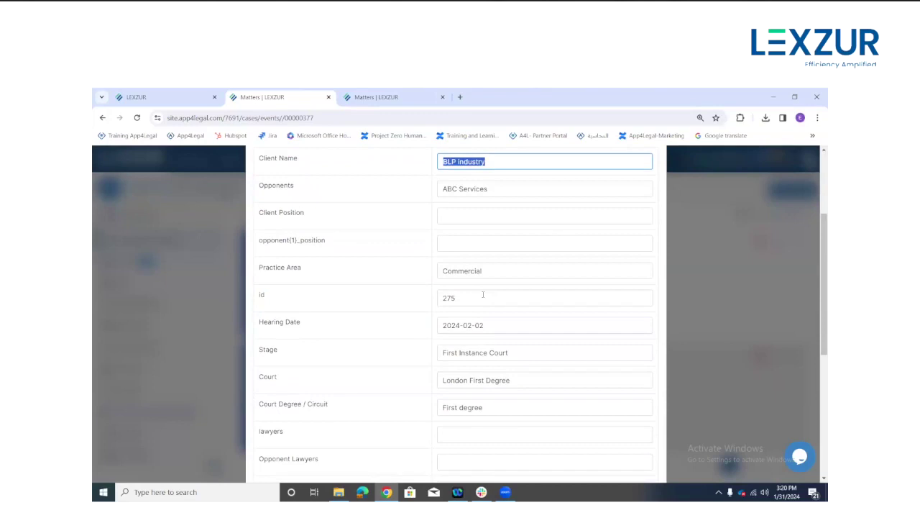
scroll(482, 294, down, 5)
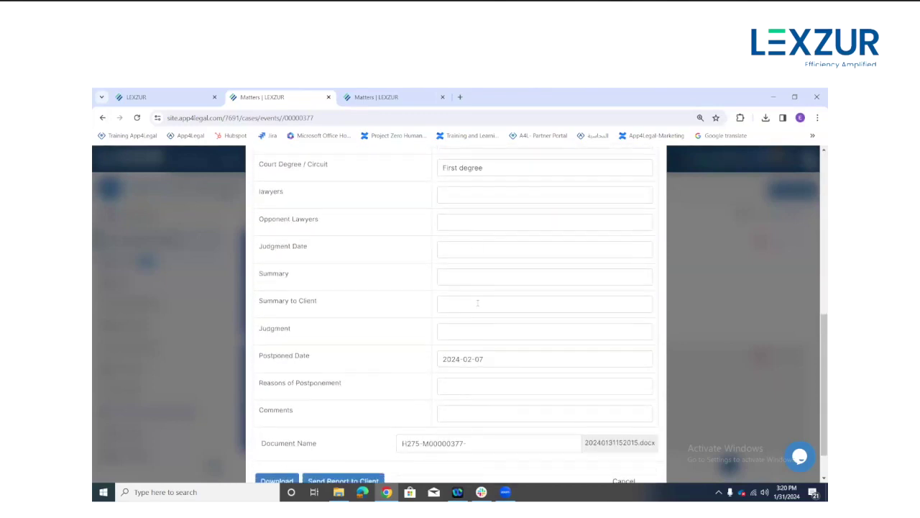
scroll(476, 304, down, 1)
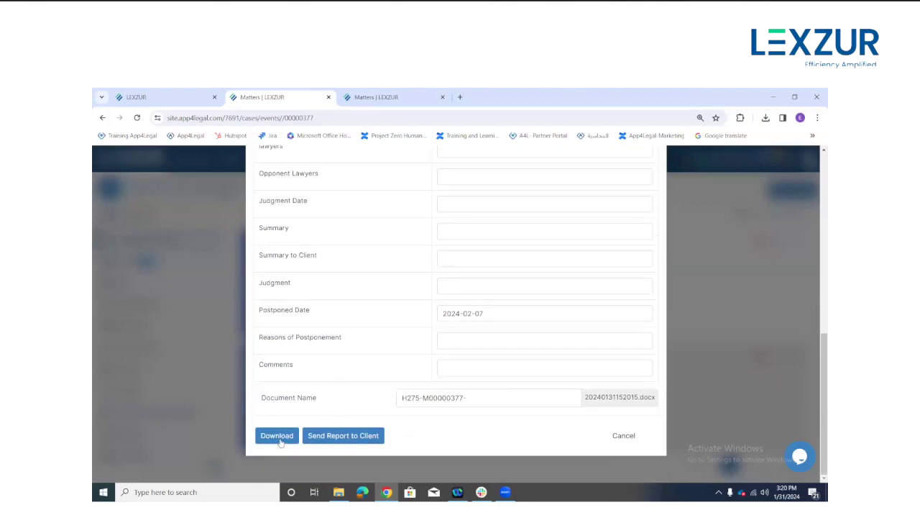
Prepare to send the hearing report to the client and add a colleague's e-mail address in CC.
click(345, 436)
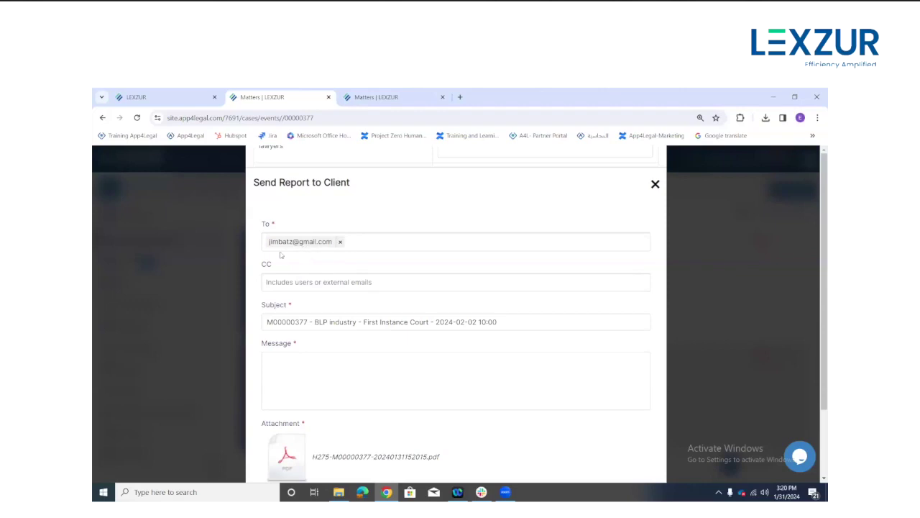
click(298, 284)
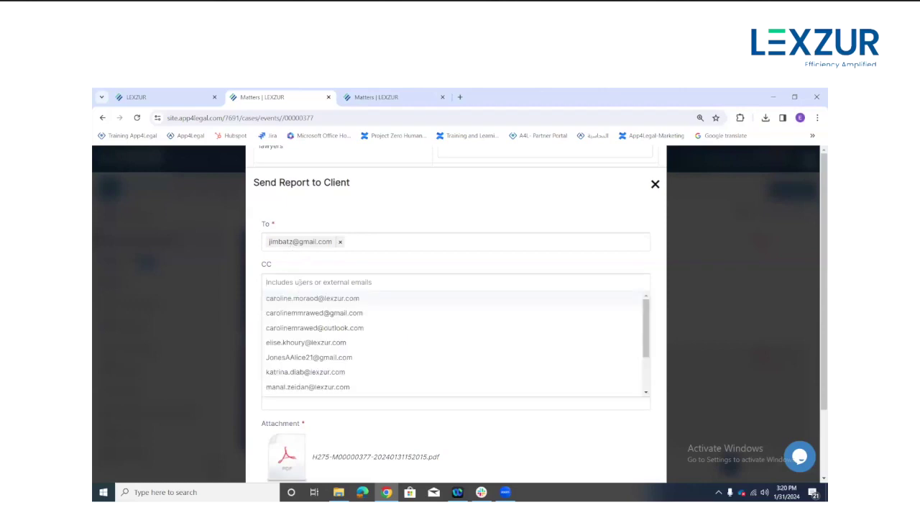
click(305, 343)
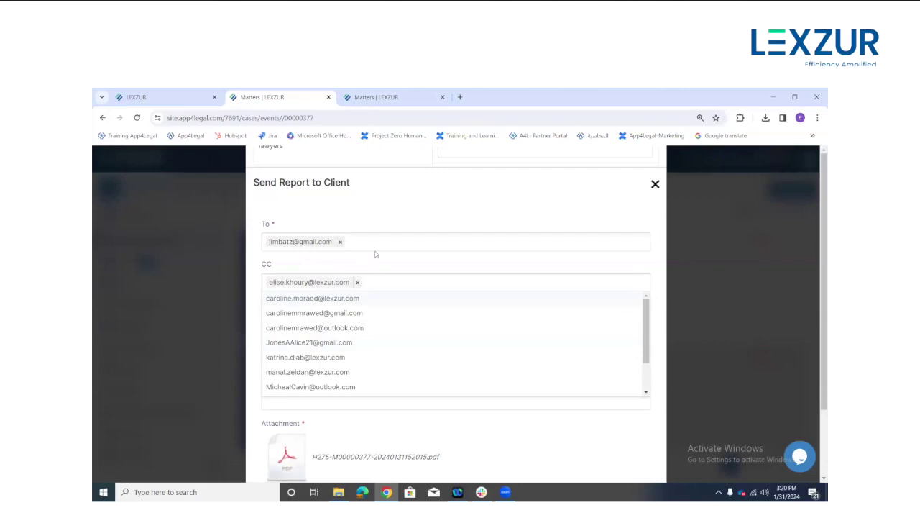
click(376, 261)
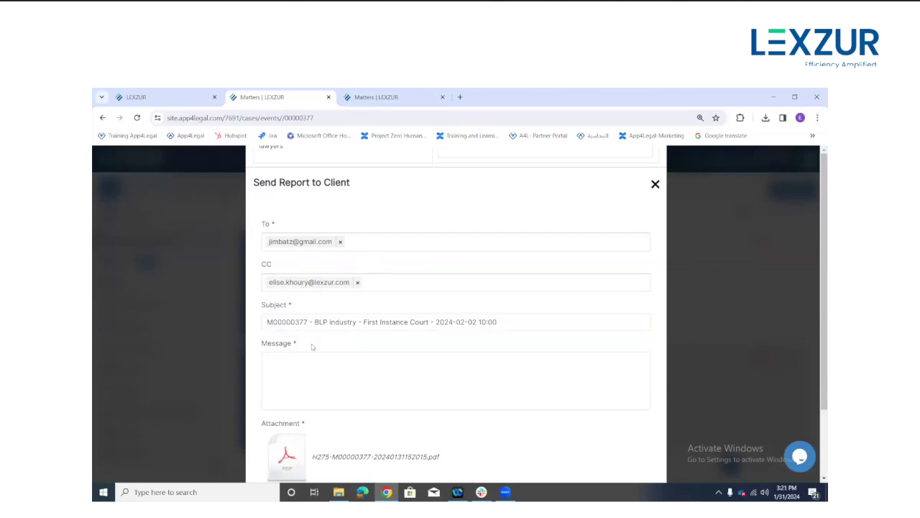
Write a message greeting the client by first name, with "Attached the hearing report", "Regards," and the sender's first name.
click(313, 373)
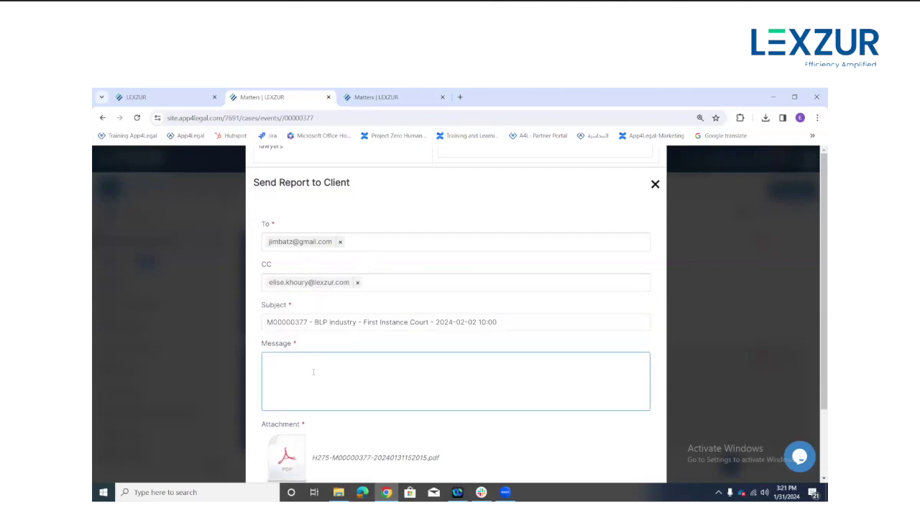
scroll(319, 382, down, 1)
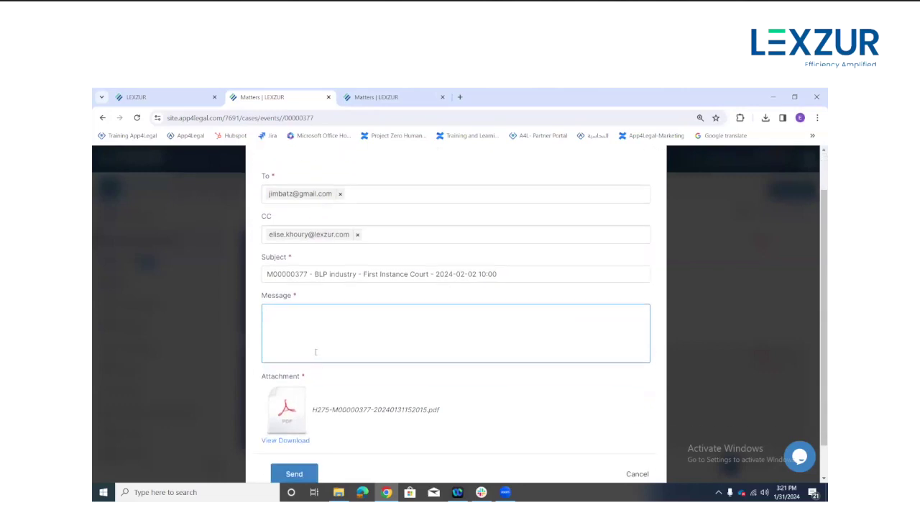
text(Dear Jim,)
key(Return)
text(attend)
key(BackSpace)
key(BackSpace)
key(BackSpace)
key(BackSpace)
key(BackSpace)
text(Attached the hearing report  Regards,)
key(Return)
text(Elise)
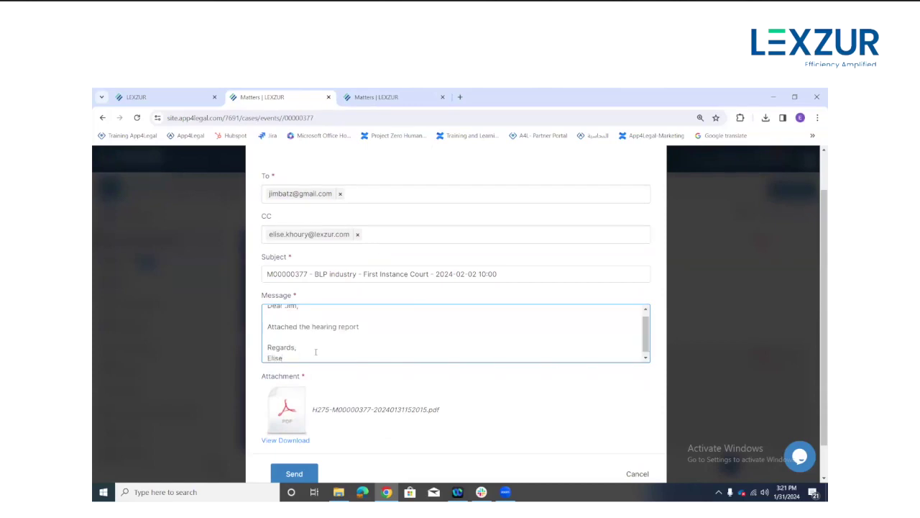
Preview the attached hearing report PDF and read through its hearing details table down to the Summary section.
scroll(291, 401, down, 1)
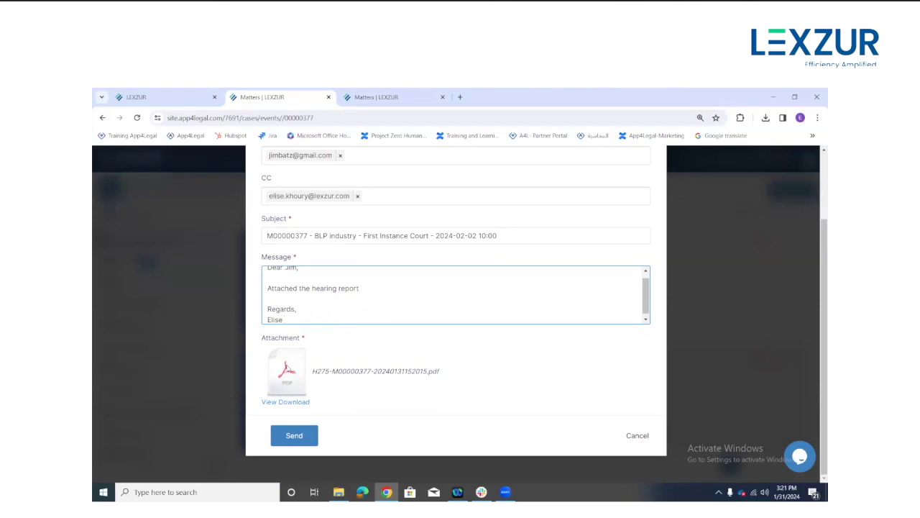
click(267, 402)
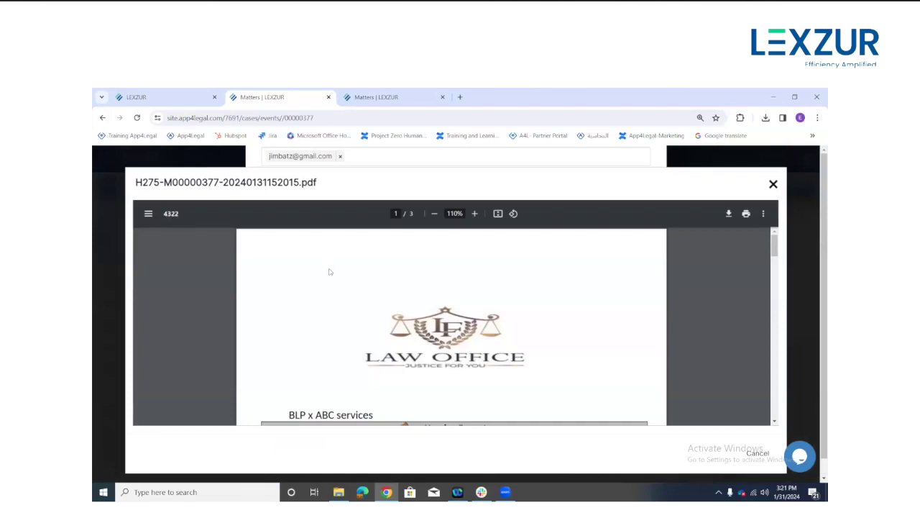
scroll(392, 285, down, 3)
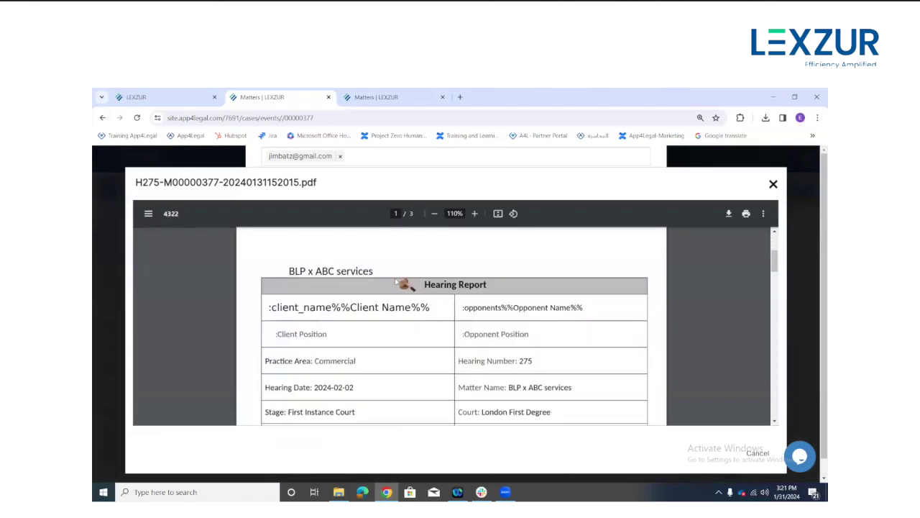
scroll(396, 281, down, 2)
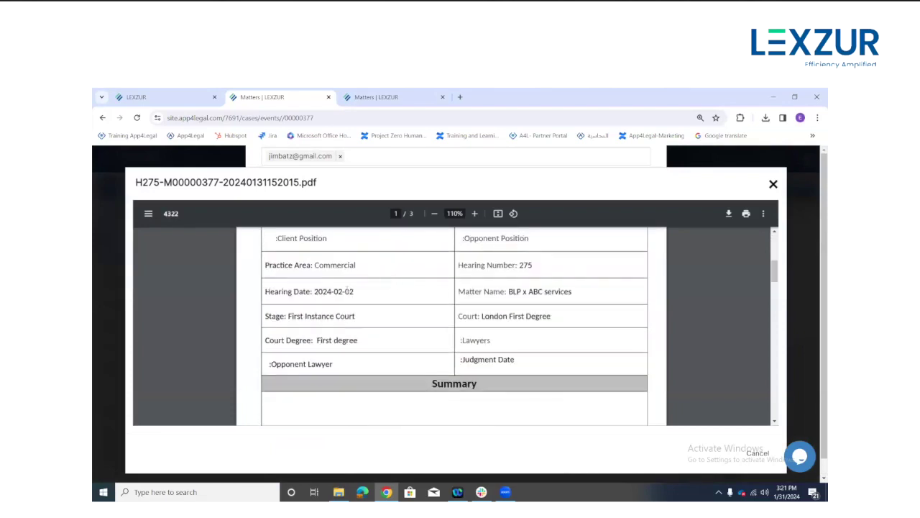
scroll(394, 350, down, 2)
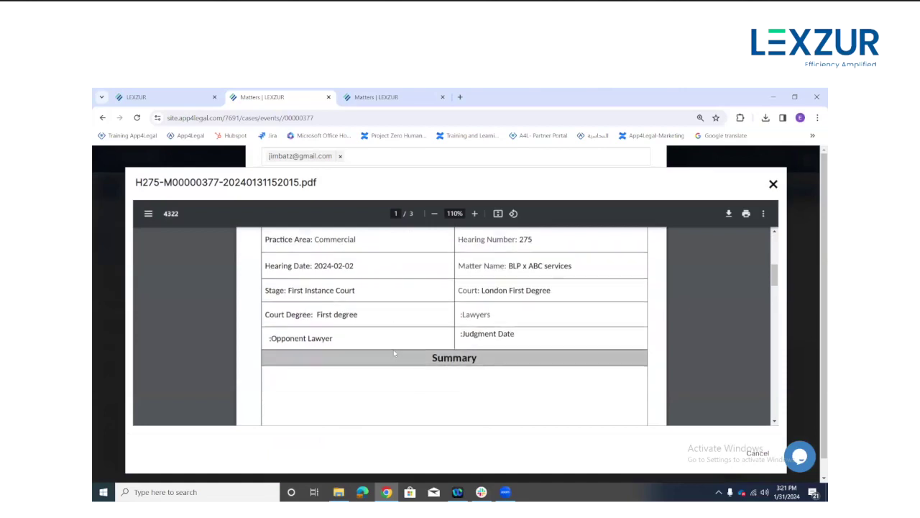
click(767, 190)
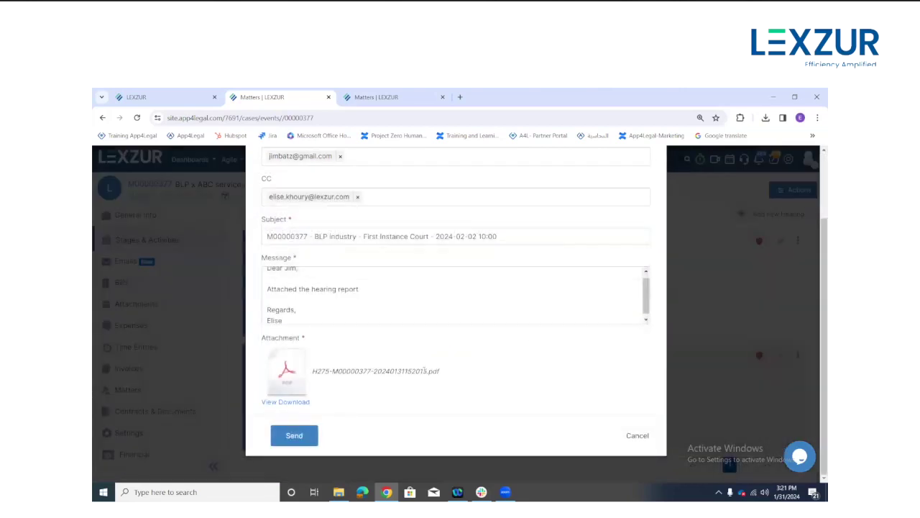
click(288, 436)
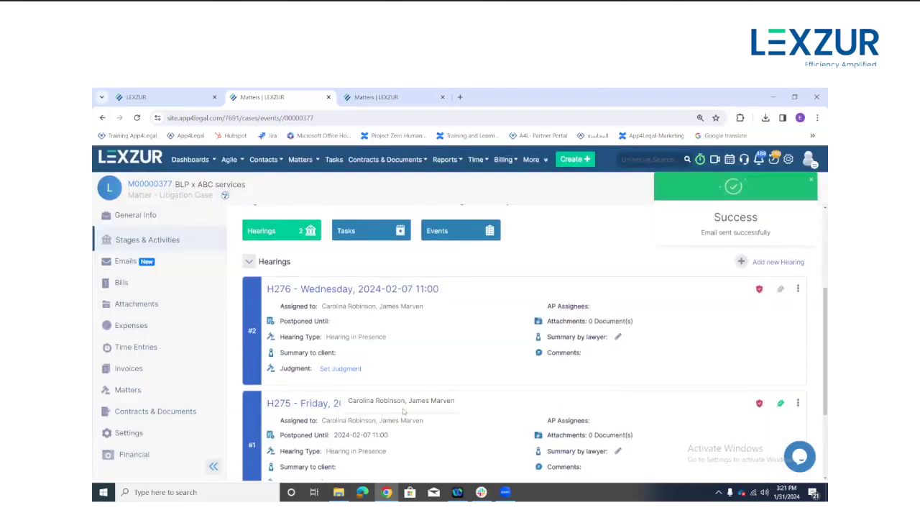
scroll(421, 375, down, 1)
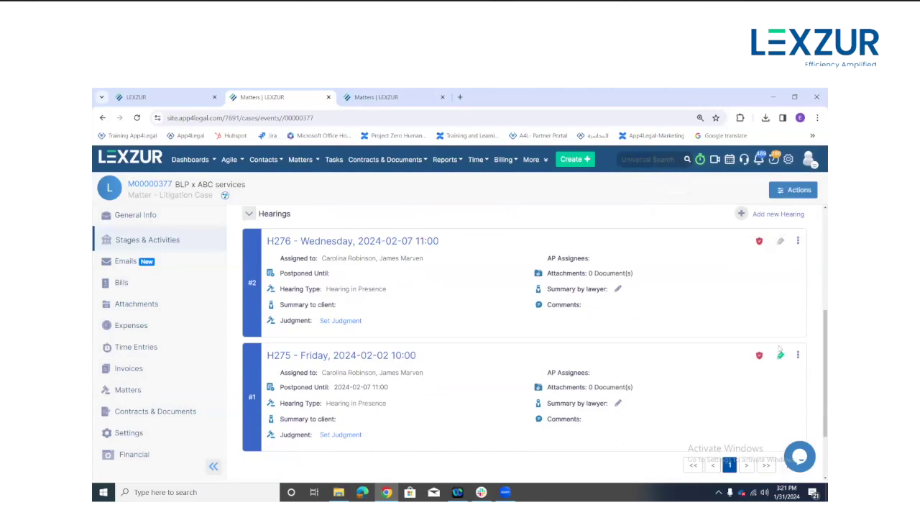
mouse_move(781, 356)
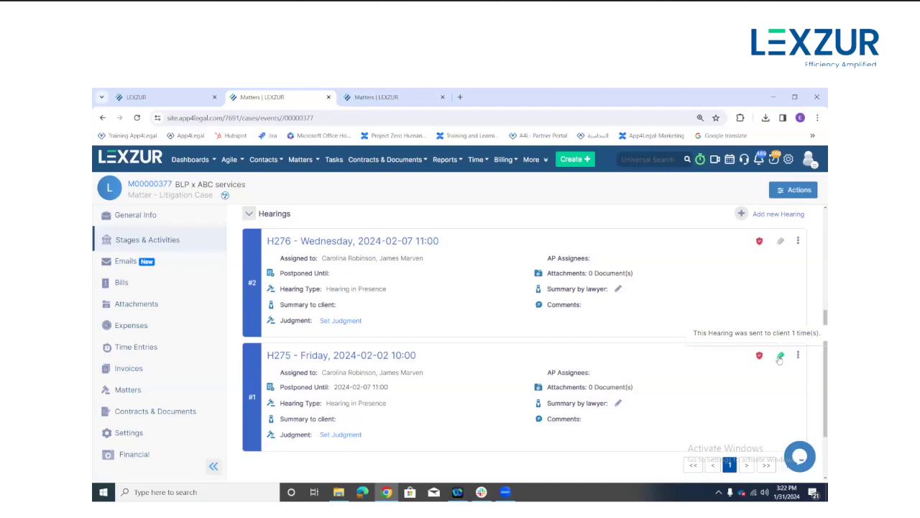
Open Client Template.docx from the Hearing Templates folder in iDocs and examine its case_subject variable.
click(534, 171)
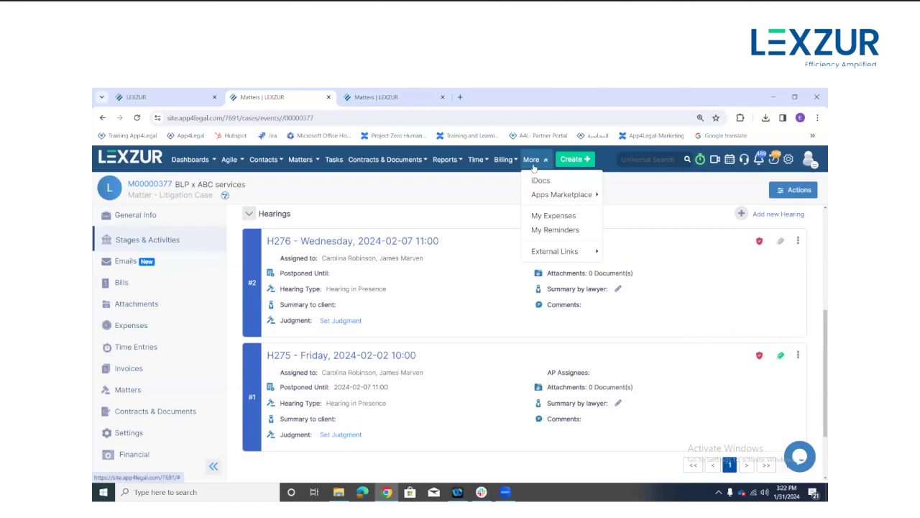
right_click(534, 185)
click(543, 192)
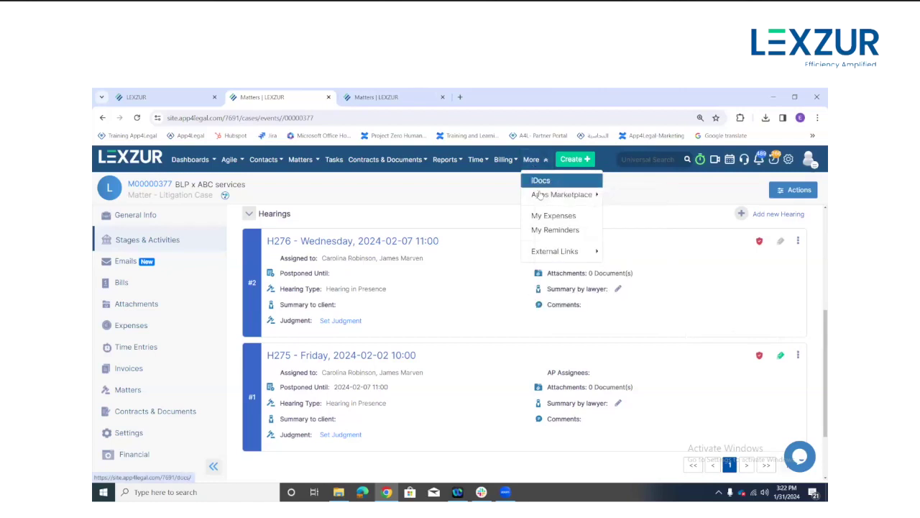
click(540, 180)
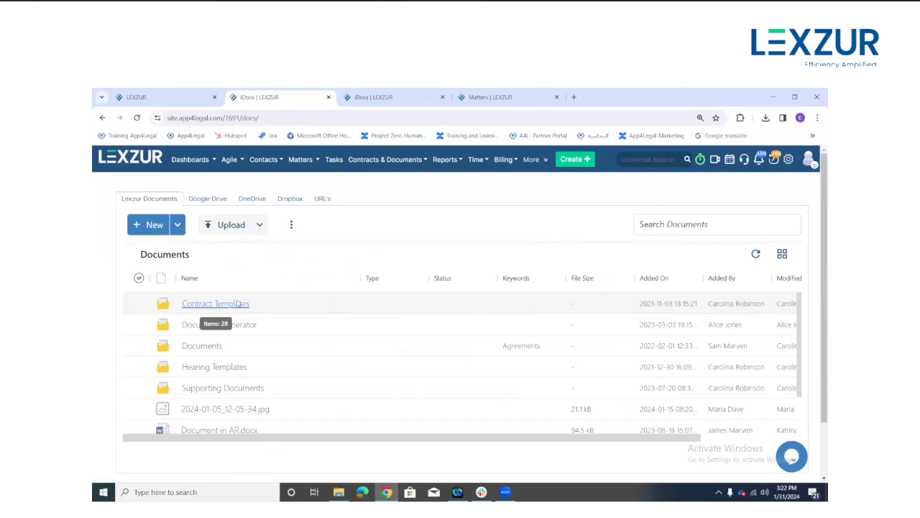
click(199, 368)
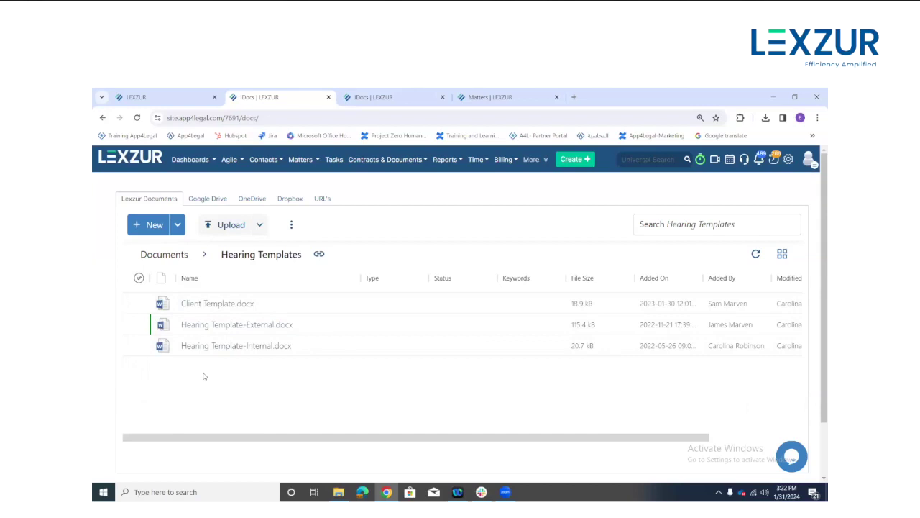
click(196, 303)
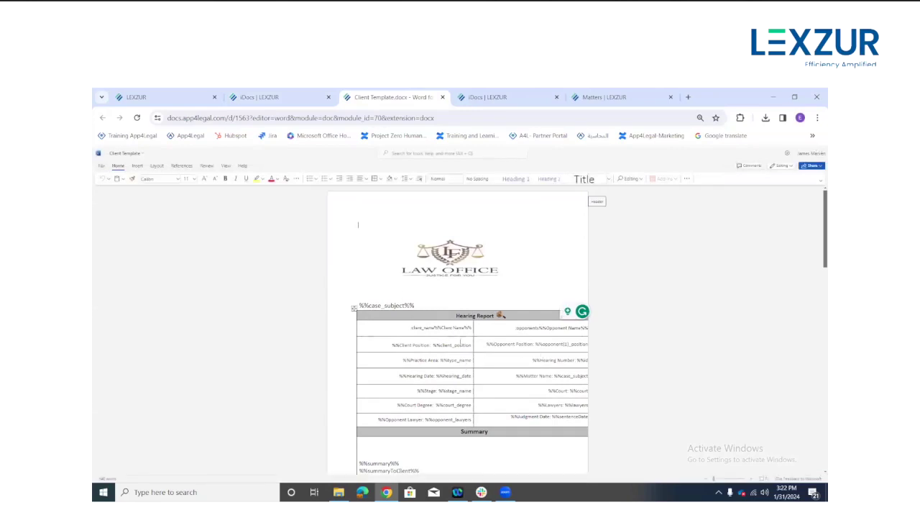
double_click(392, 306)
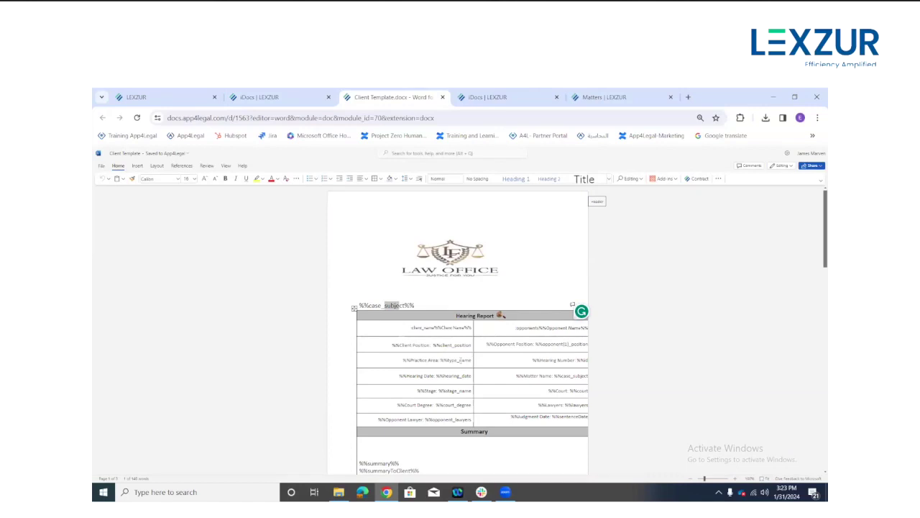
click(147, 99)
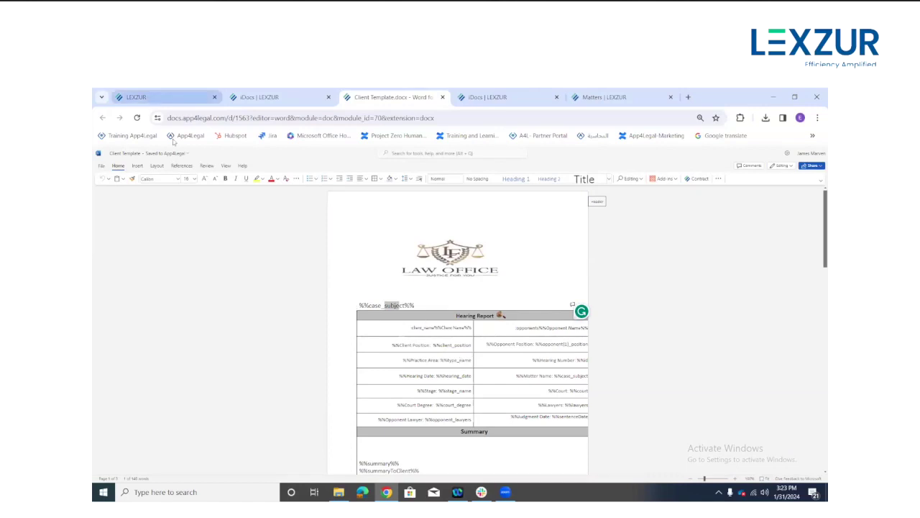
click(435, 273)
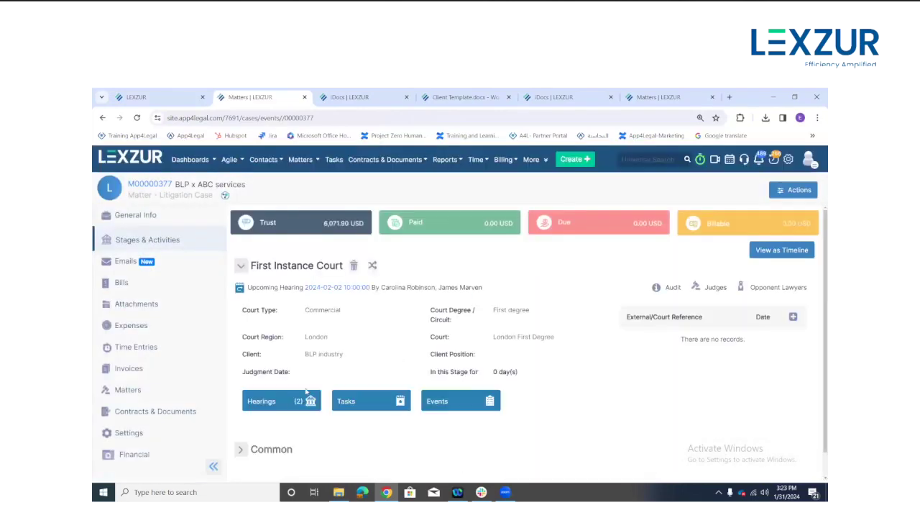
click(289, 405)
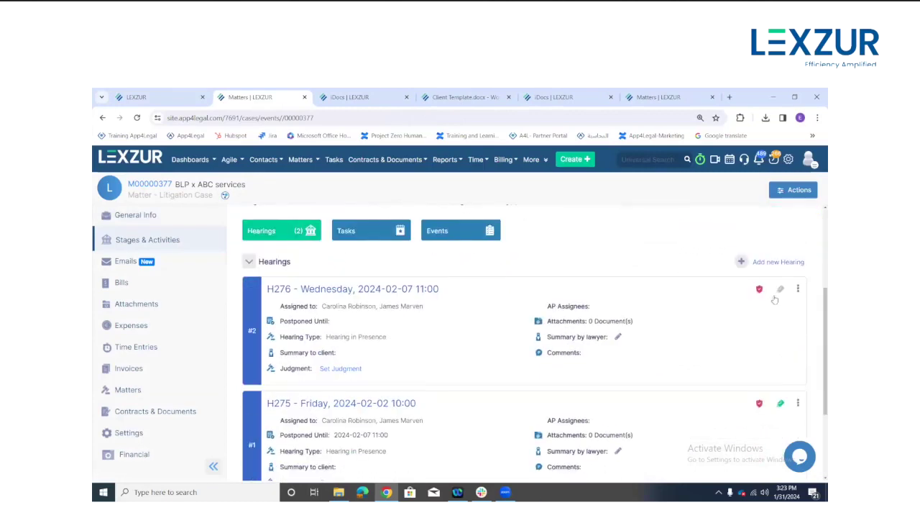
click(798, 289)
click(768, 358)
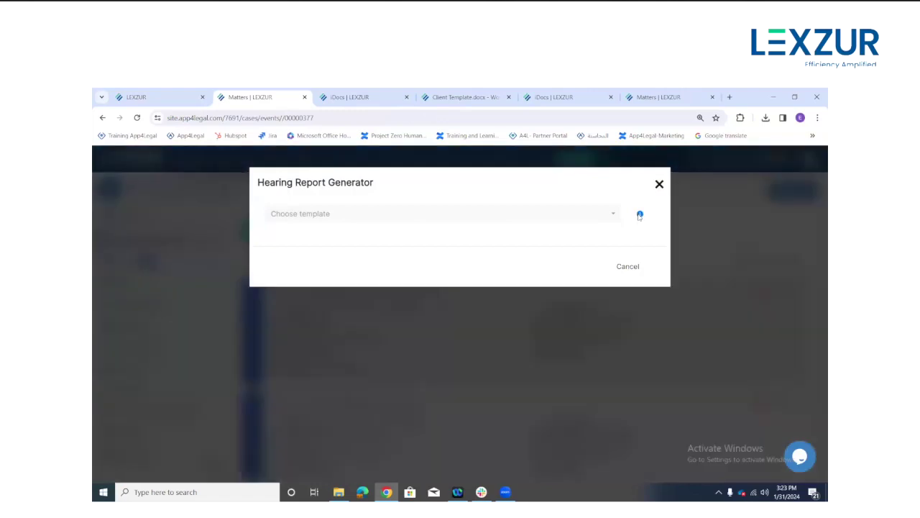
click(640, 215)
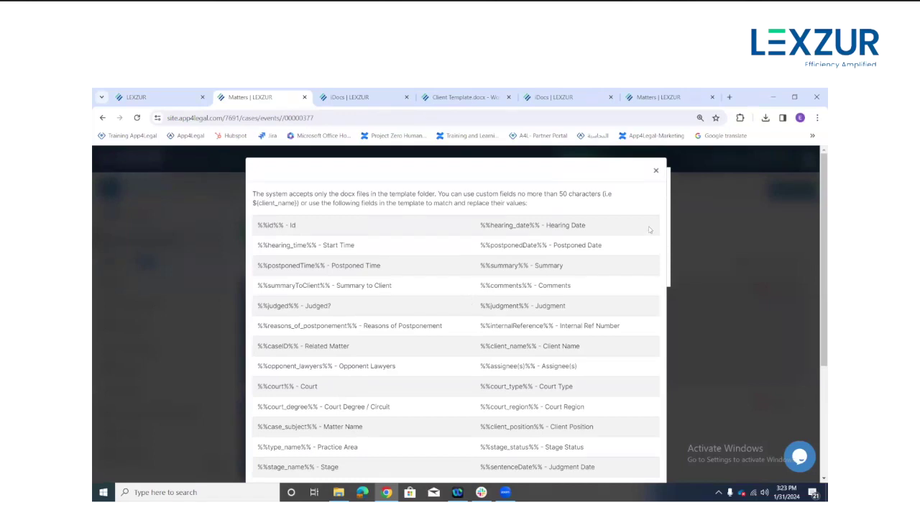
click(654, 173)
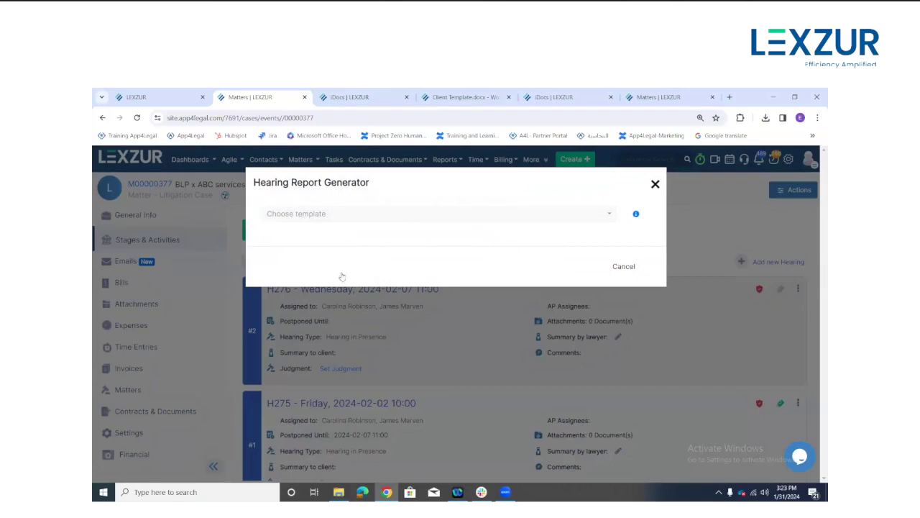
Check which templates the Hearing Report Generator offers and close it without generating a report.
click(326, 214)
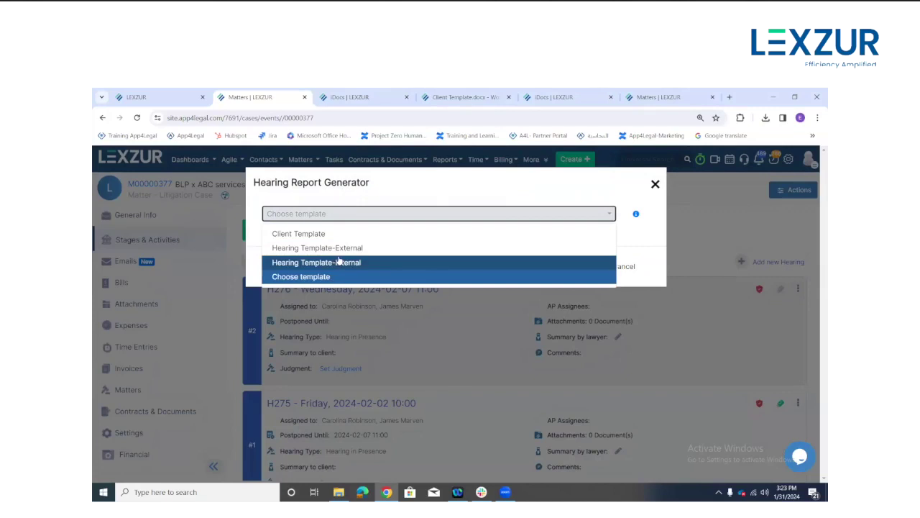
click(622, 230)
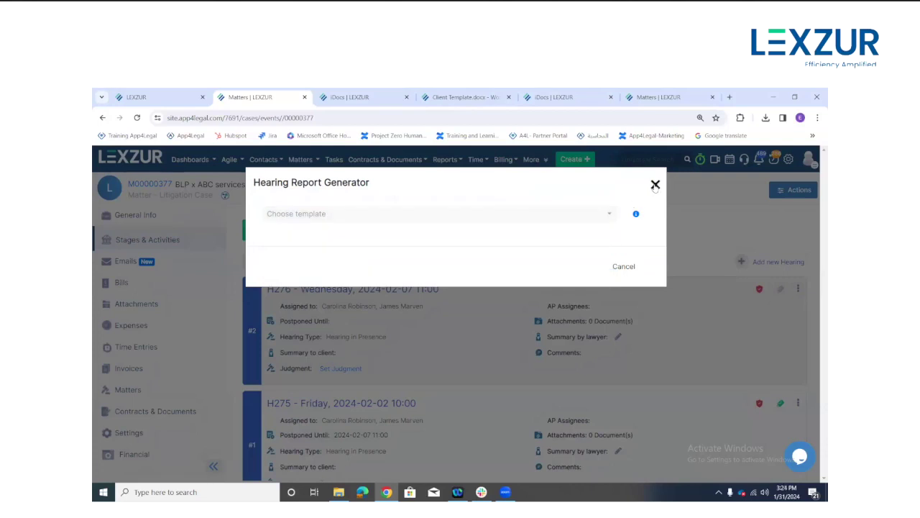
click(655, 186)
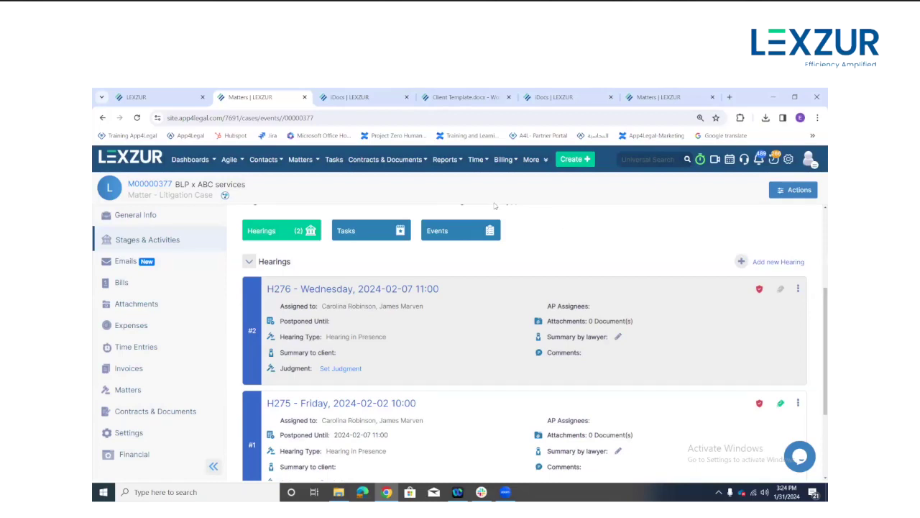
Open the Hearing Roll Session report from the Hearings group of all reports.
click(447, 159)
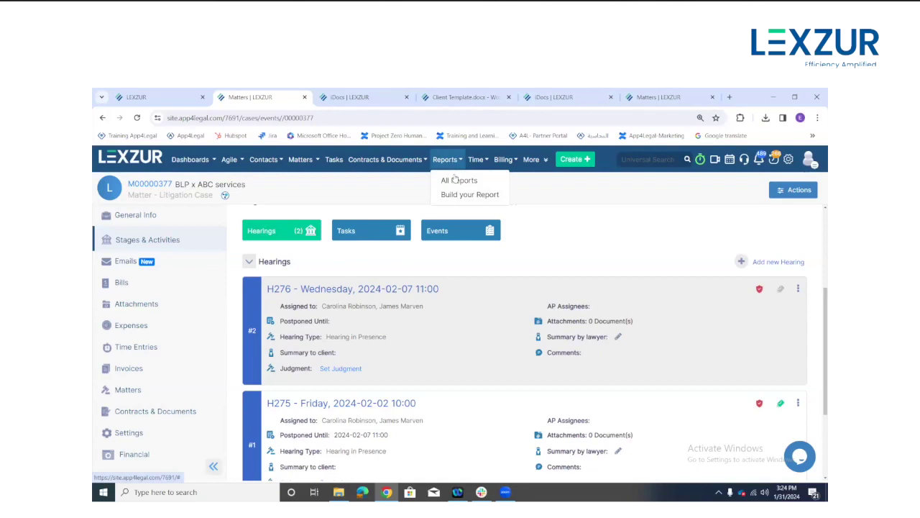
click(455, 180)
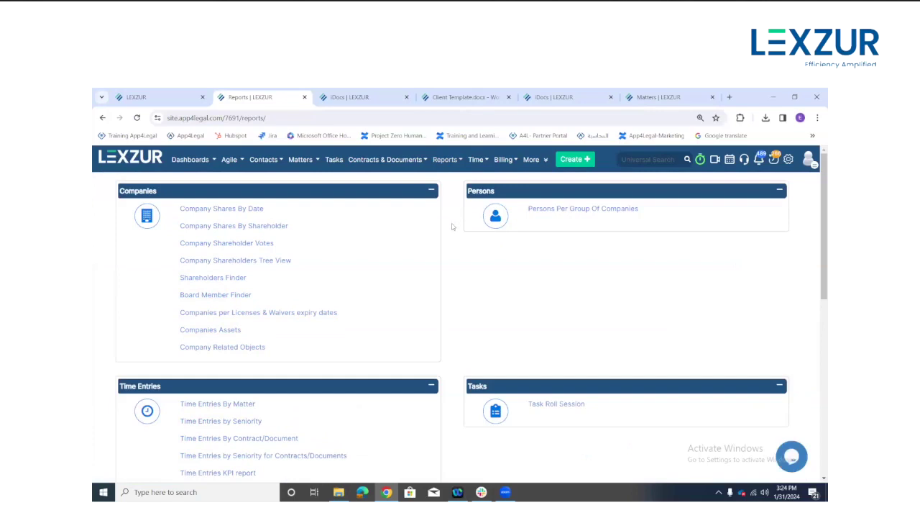
scroll(453, 219, down, 2)
scroll(449, 229, down, 5)
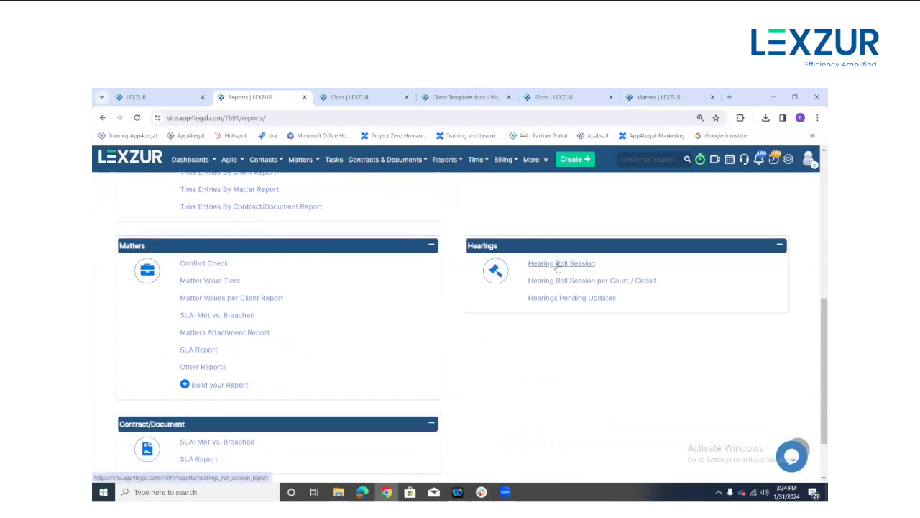
click(558, 264)
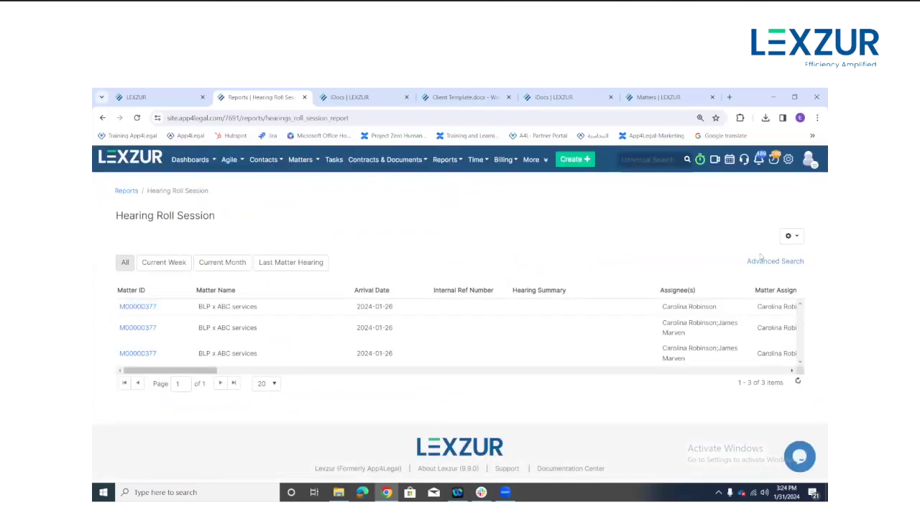
Run an advanced search on the Hearing Roll Session report with Hearing Date >= 2024-01-31.
click(775, 261)
scroll(359, 317, down, 2)
scroll(360, 317, down, 10)
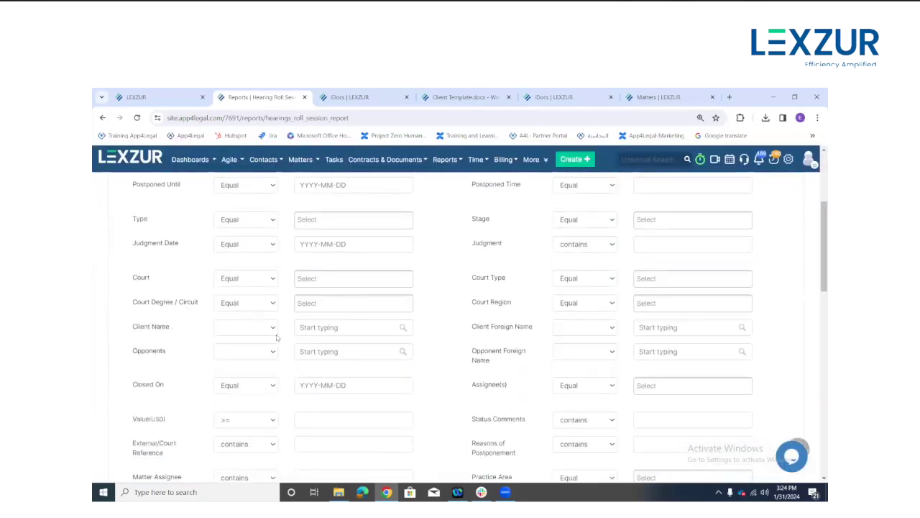
scroll(170, 332, down, 2)
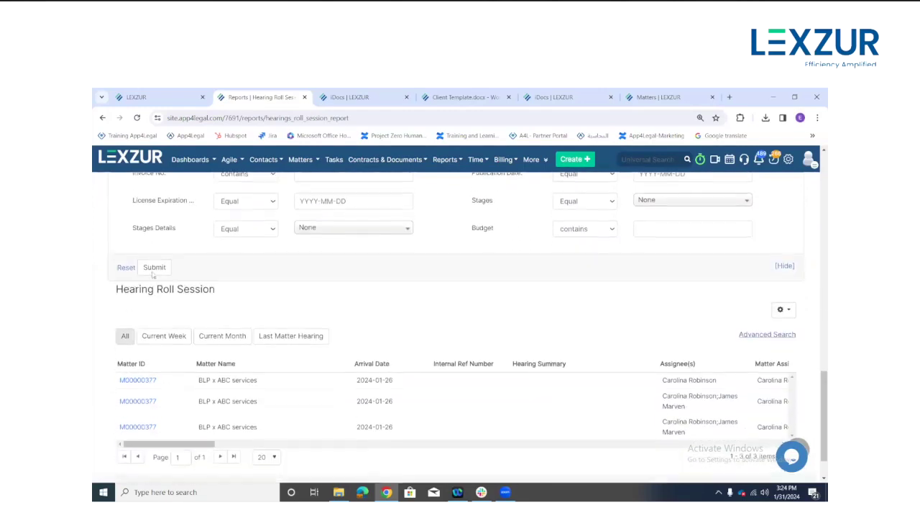
click(152, 265)
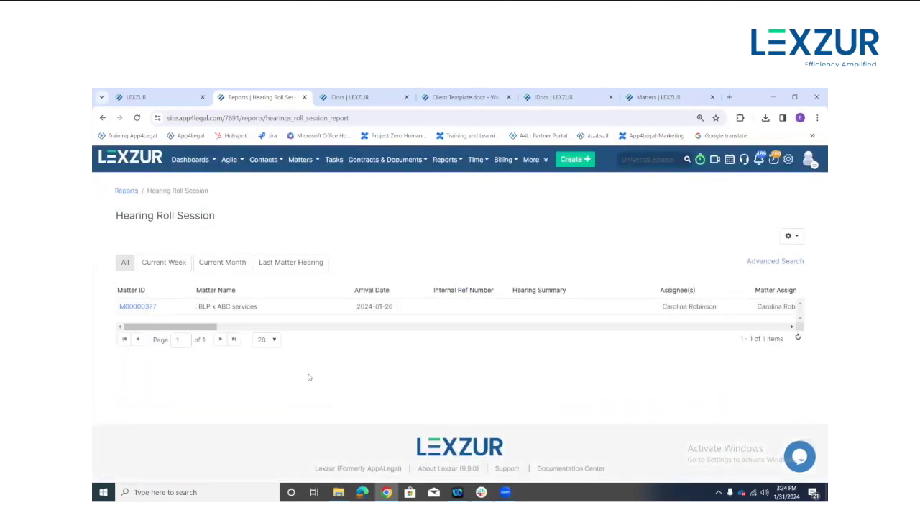
Review the available hearing search filters again and check the additional options of the Hearing Roll Session report.
click(775, 261)
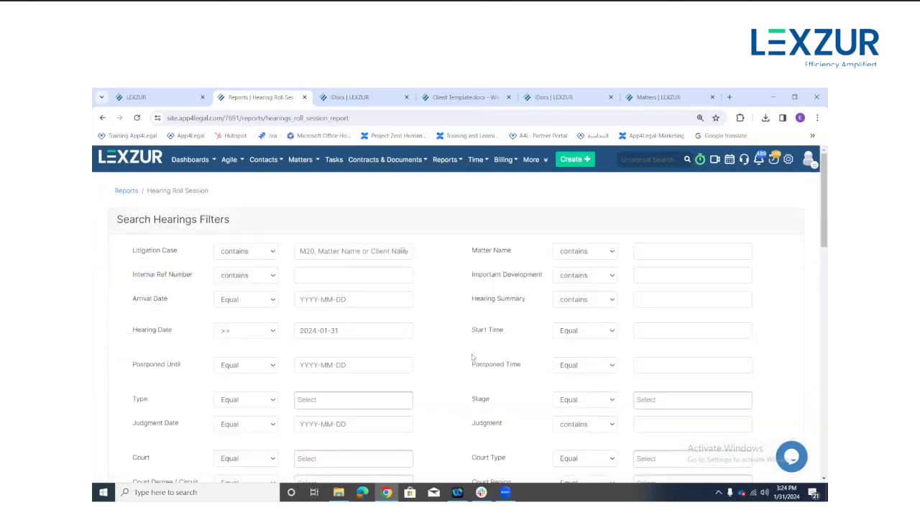
scroll(447, 362, down, 4)
scroll(405, 356, down, 6)
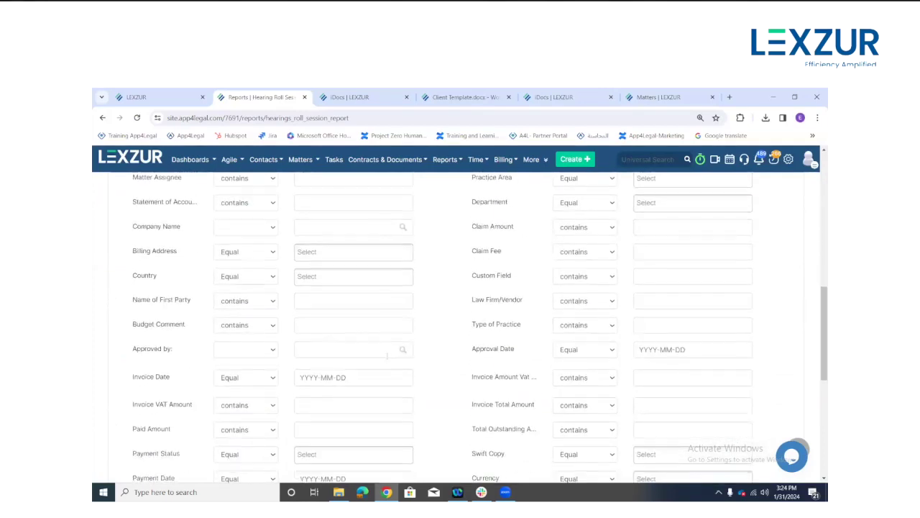
scroll(384, 358, down, 2)
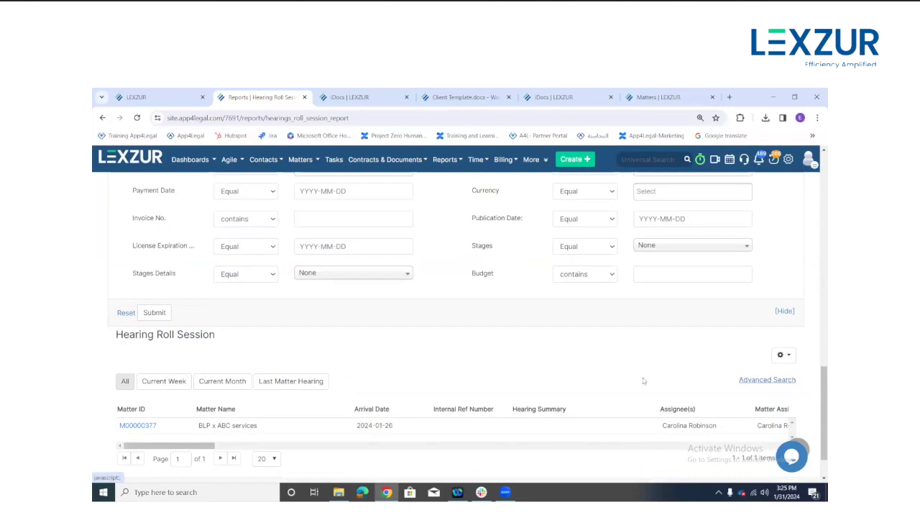
click(783, 356)
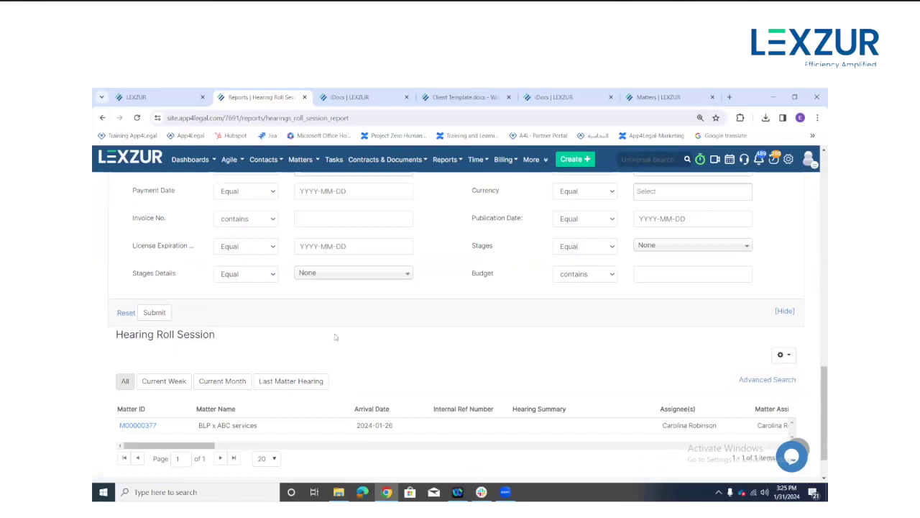
Return to the reports list and open the Hearing Roll Session per Court / Circuit report.
scroll(392, 380, up, 1)
scroll(393, 379, up, 10)
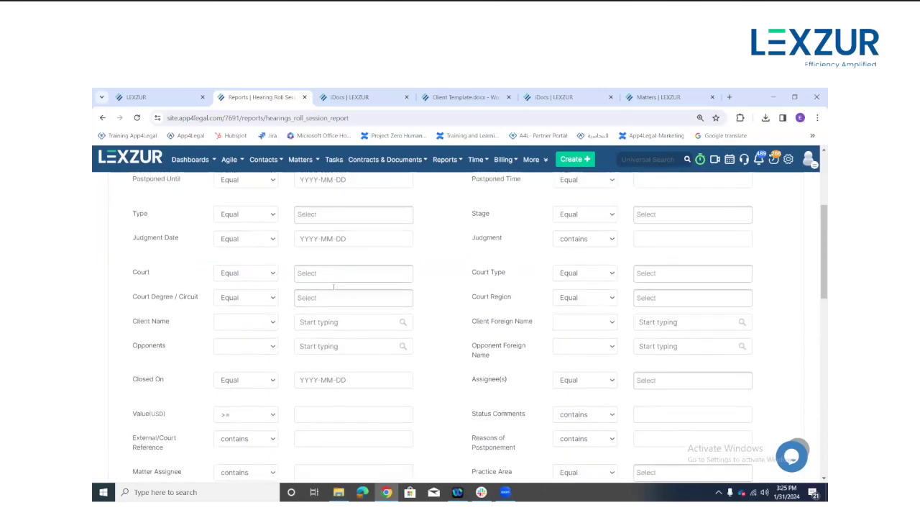
scroll(322, 288, up, 1)
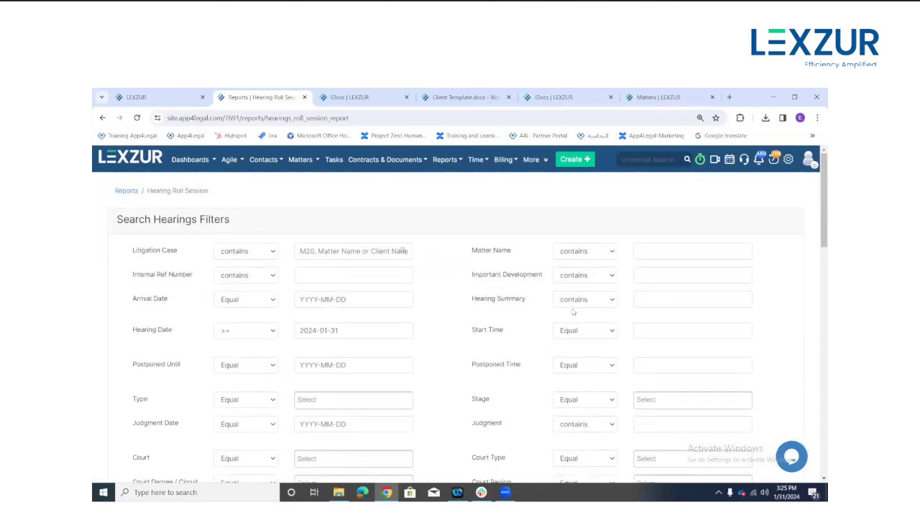
scroll(577, 318, down, 4)
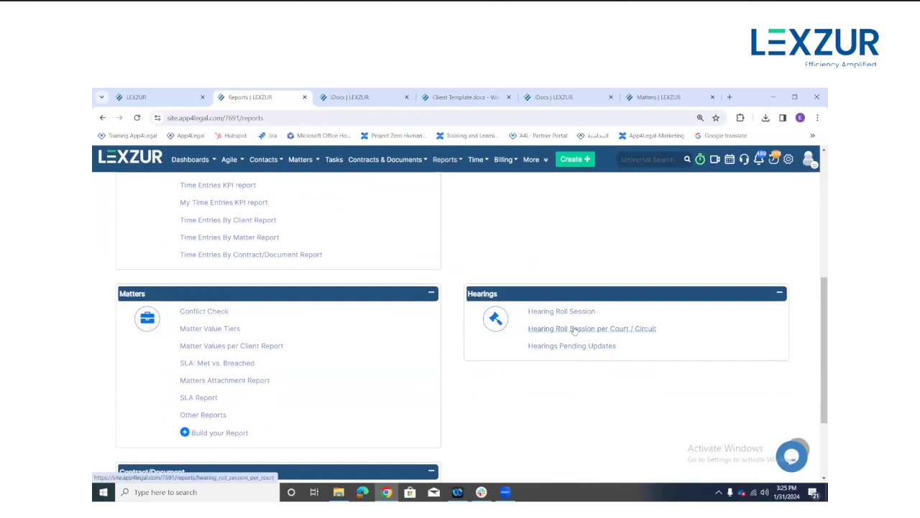
click(575, 328)
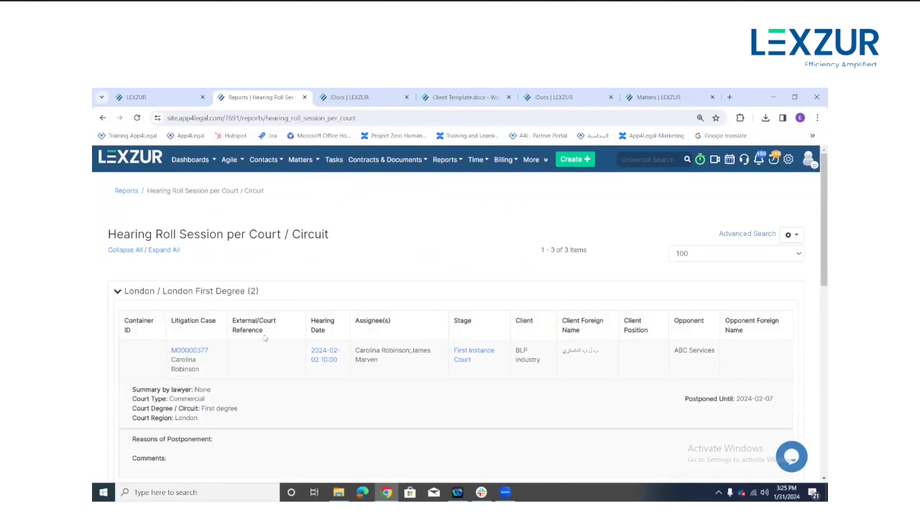
Examine the London First Degree group and the advanced search filters of the Hearing Roll Session per Court / Circuit report.
drag(172, 292, 242, 292)
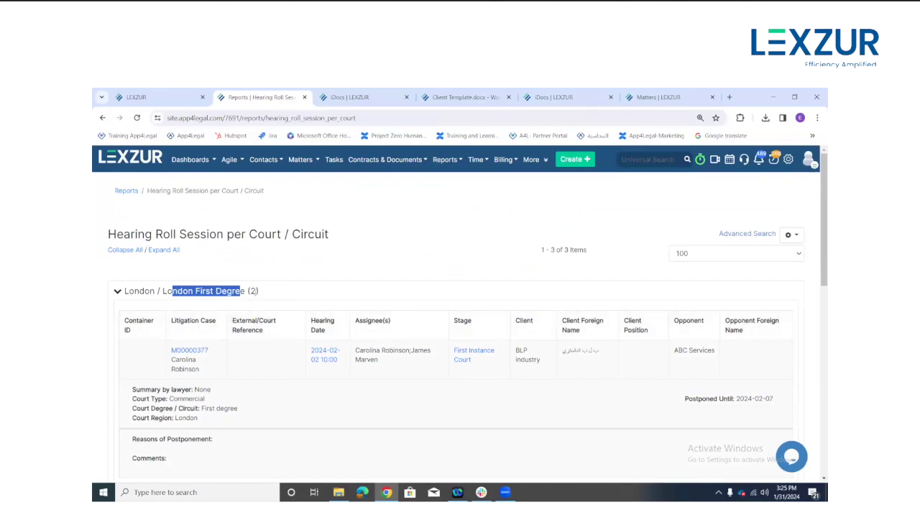
click(253, 290)
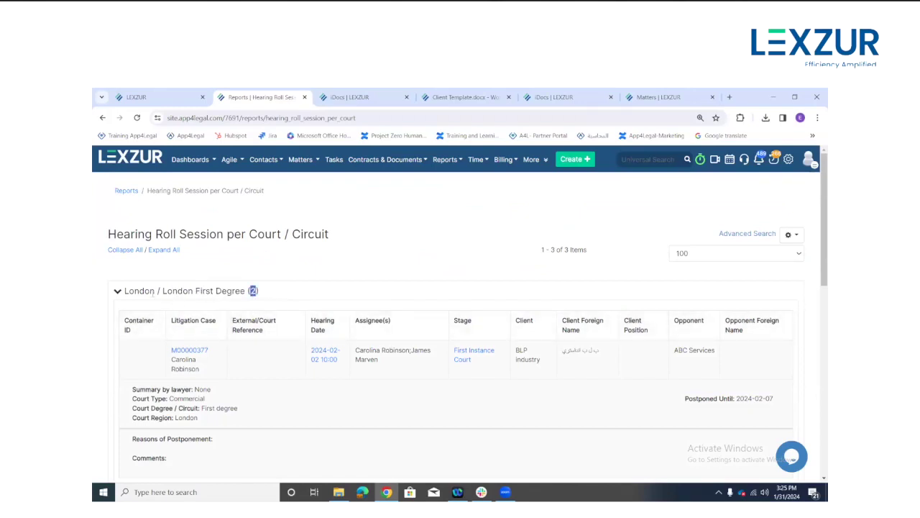
drag(155, 291, 134, 290)
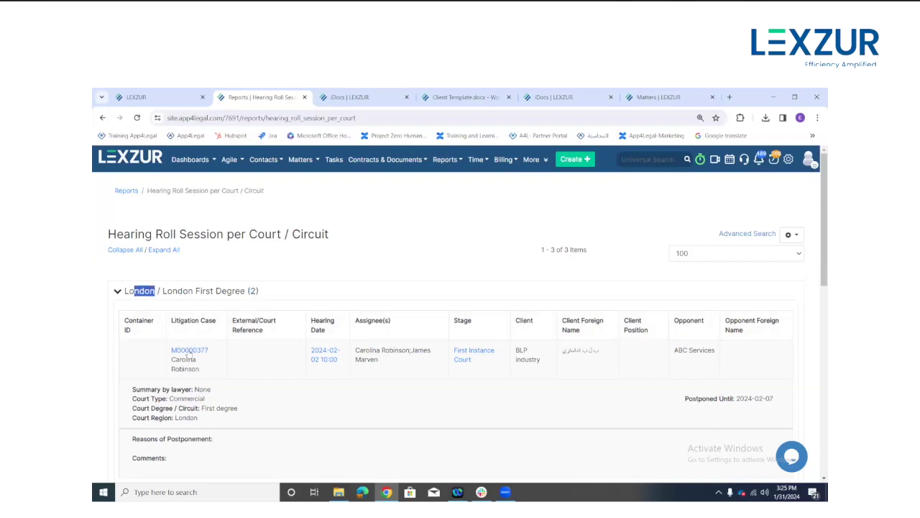
click(773, 238)
click(695, 253)
double_click(694, 254)
click(365, 284)
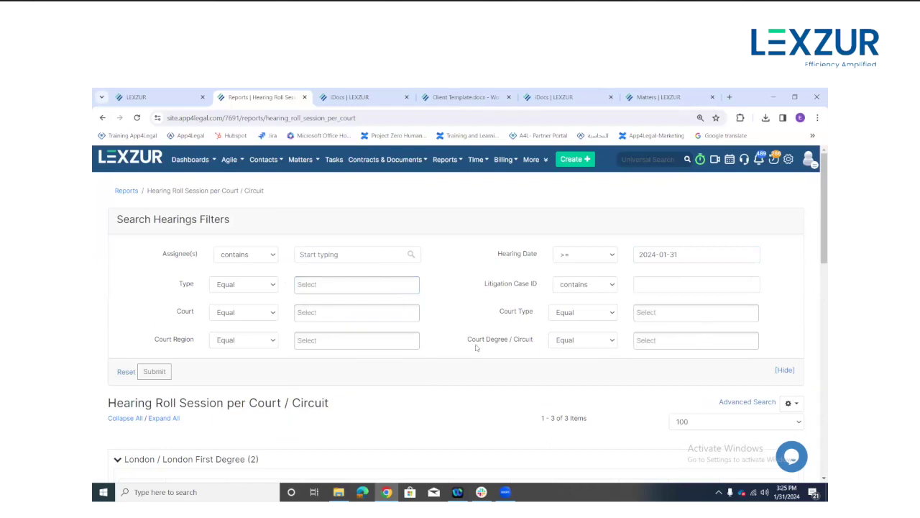
Go back to the reports list and open the Hearings Pending Updates report.
click(119, 191)
scroll(489, 305, down, 5)
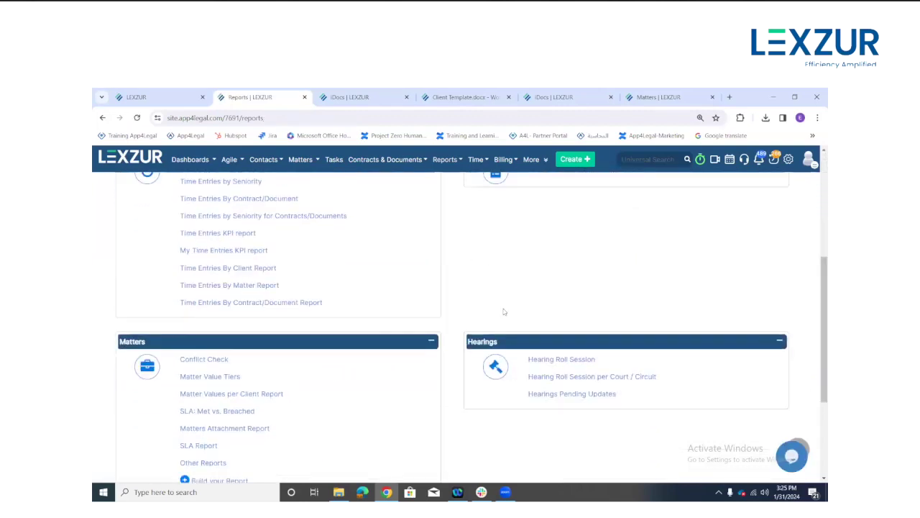
scroll(503, 312, down, 2)
click(565, 301)
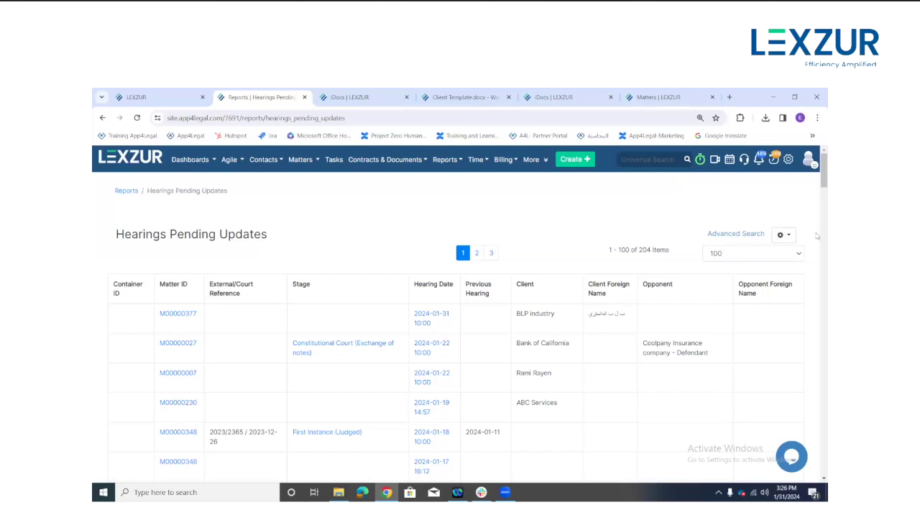
Review the settings of the Hearings Pending Updates report, including the statuses that can be excluded, and close them without saving.
click(787, 240)
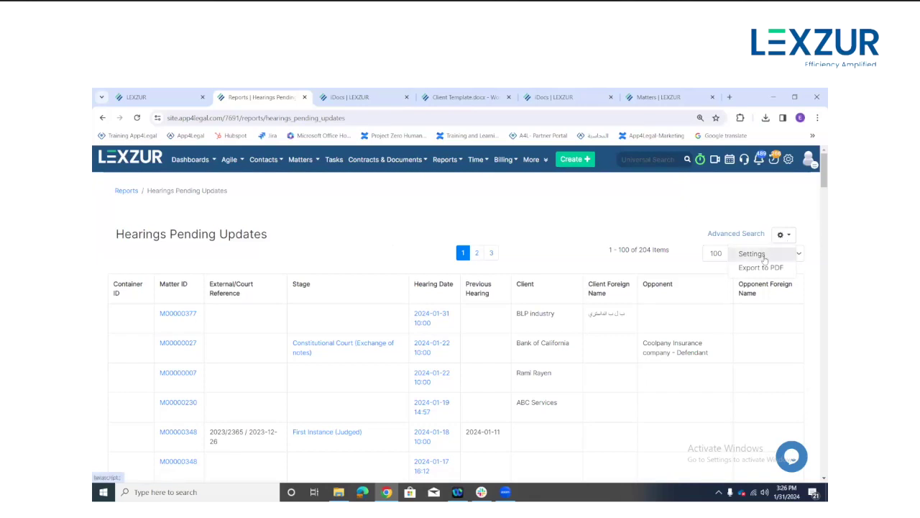
click(764, 258)
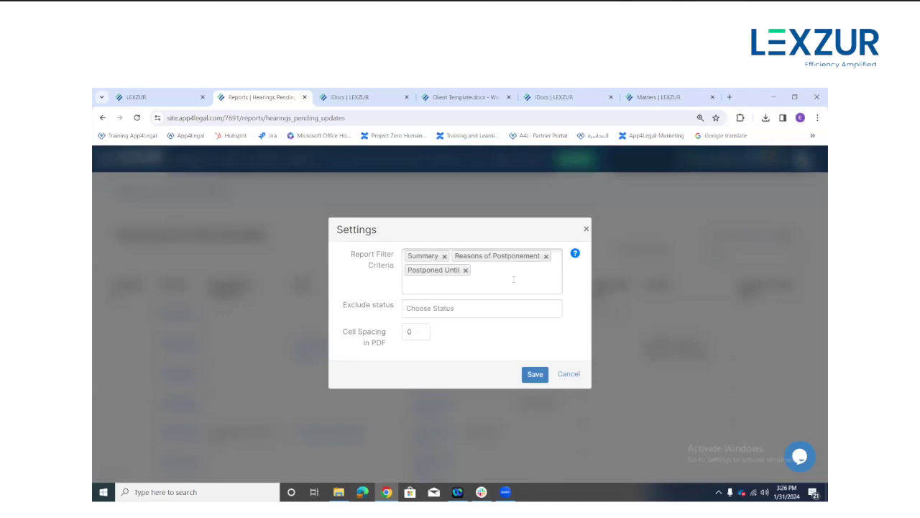
click(430, 308)
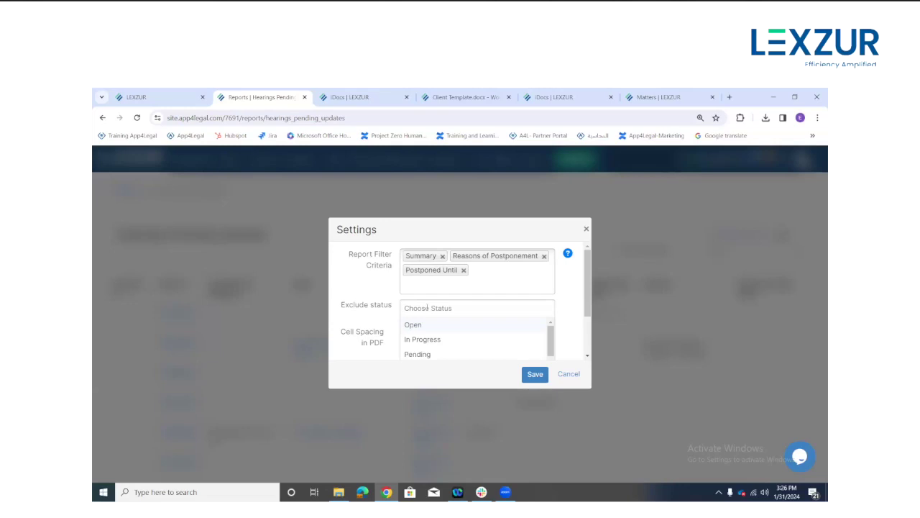
scroll(424, 299, down, 2)
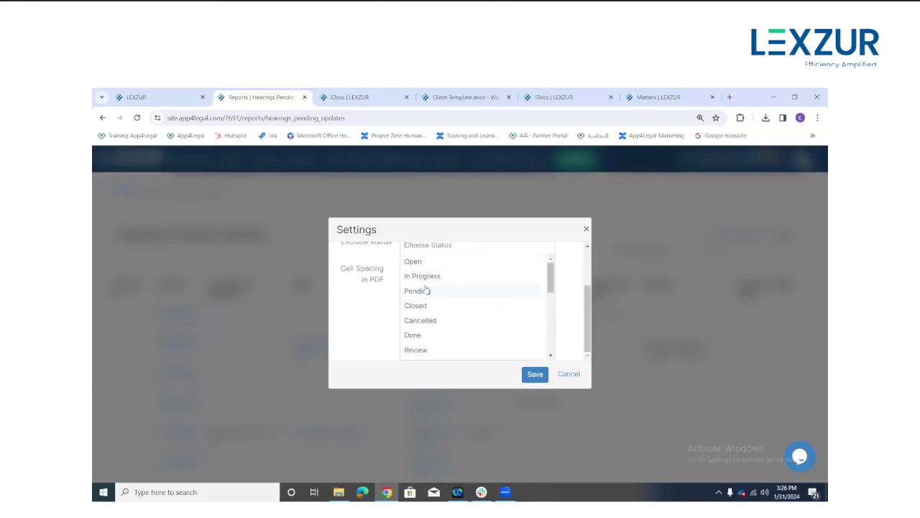
click(377, 304)
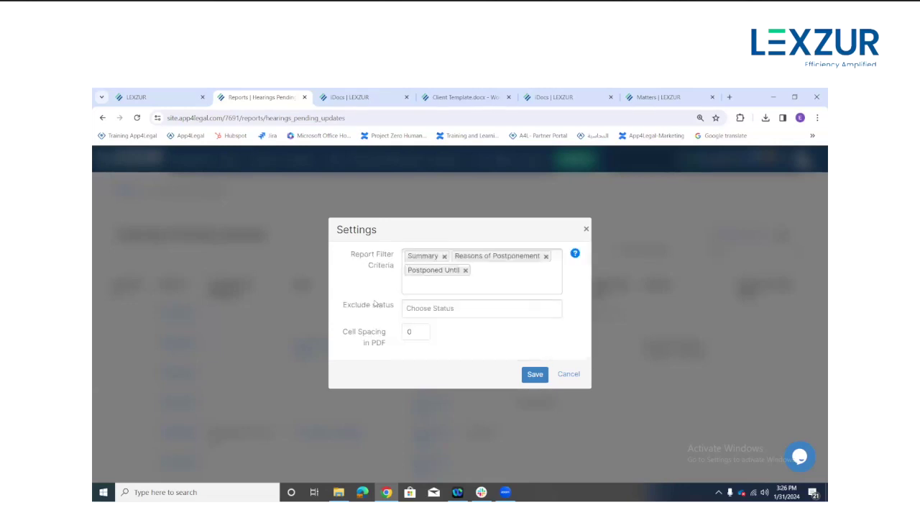
click(585, 229)
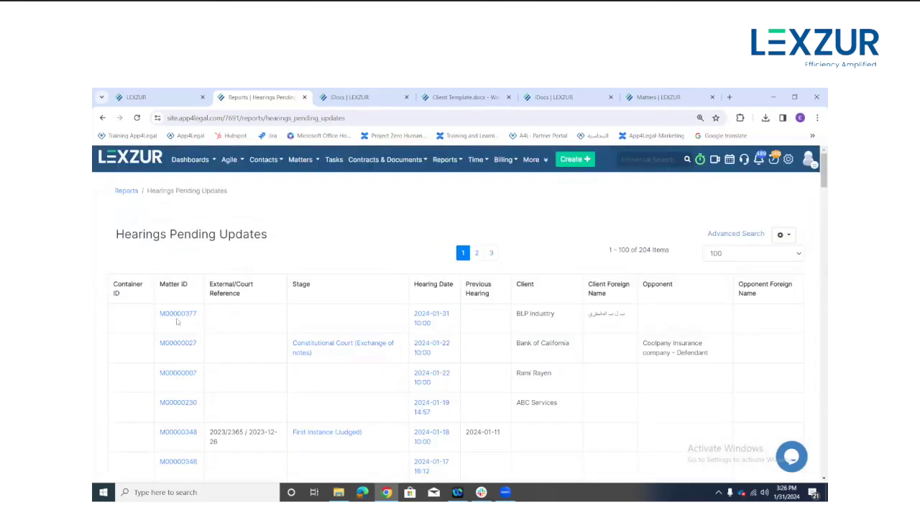
click(783, 234)
Open BLP industry's 2024-01-31 hearing from the report, review its details and Comments & Summary fields, and close it without saving.
click(434, 318)
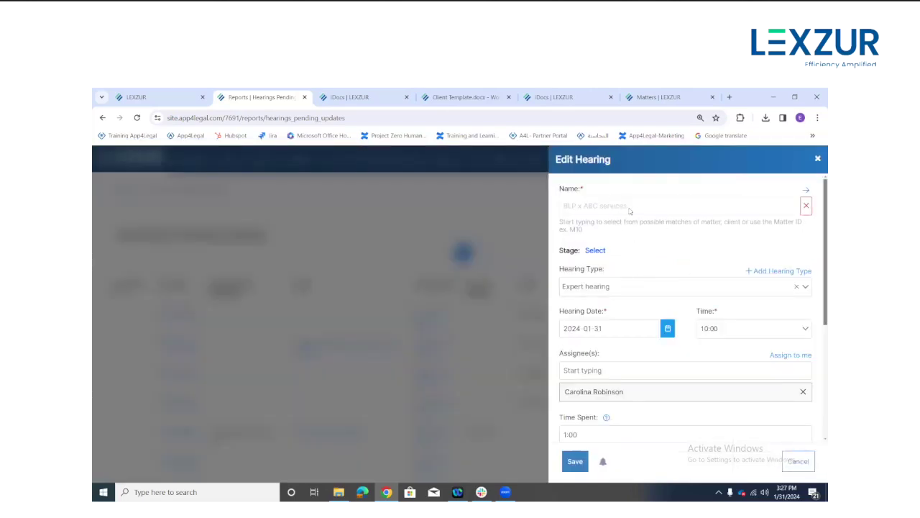
scroll(627, 244, down, 3)
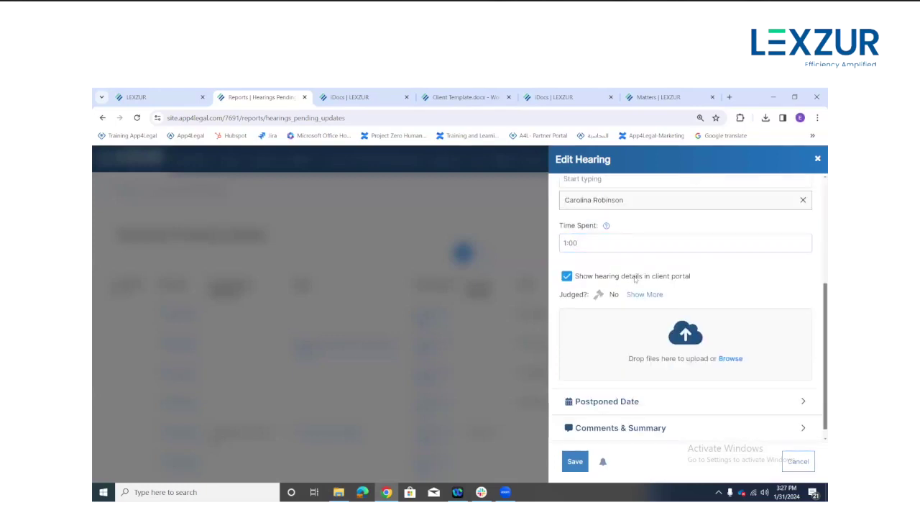
scroll(634, 279, down, 1)
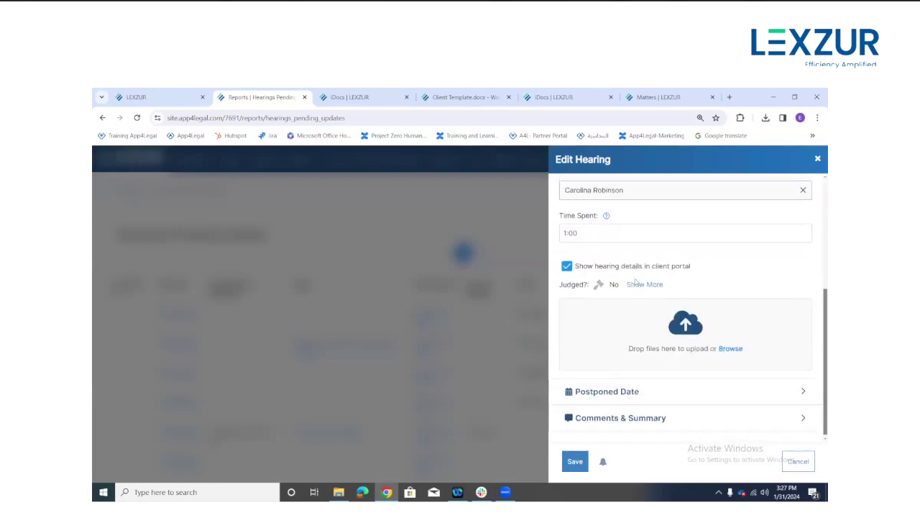
click(627, 415)
scroll(640, 403, down, 3)
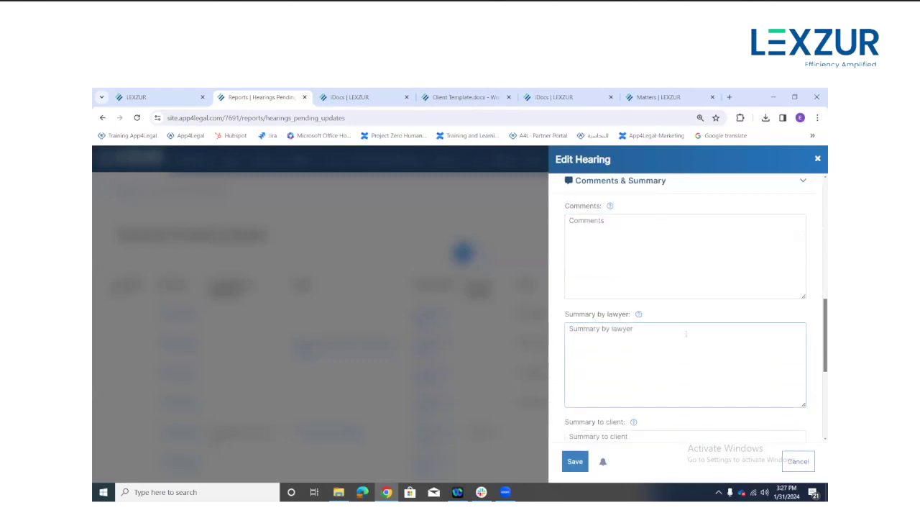
click(818, 159)
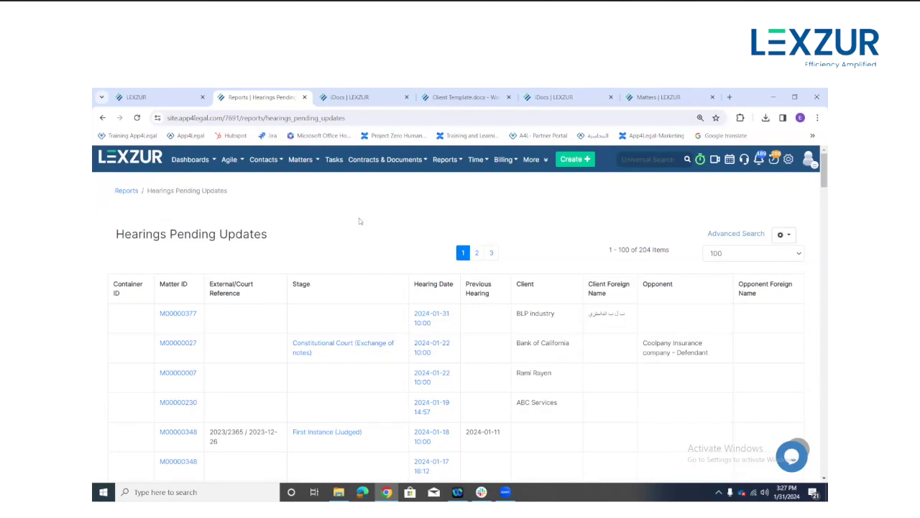
Open My Dashboard and check the period options of the My Hearings list, keeping Current Week.
click(208, 166)
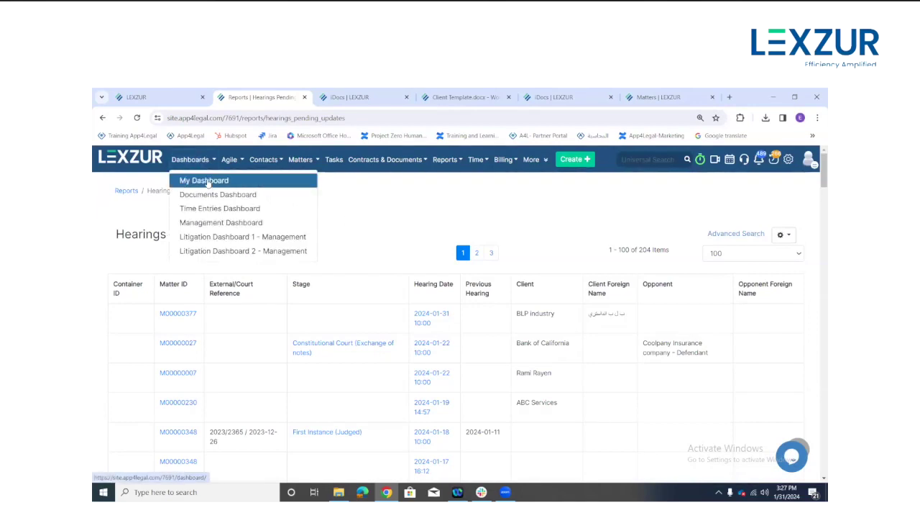
click(208, 183)
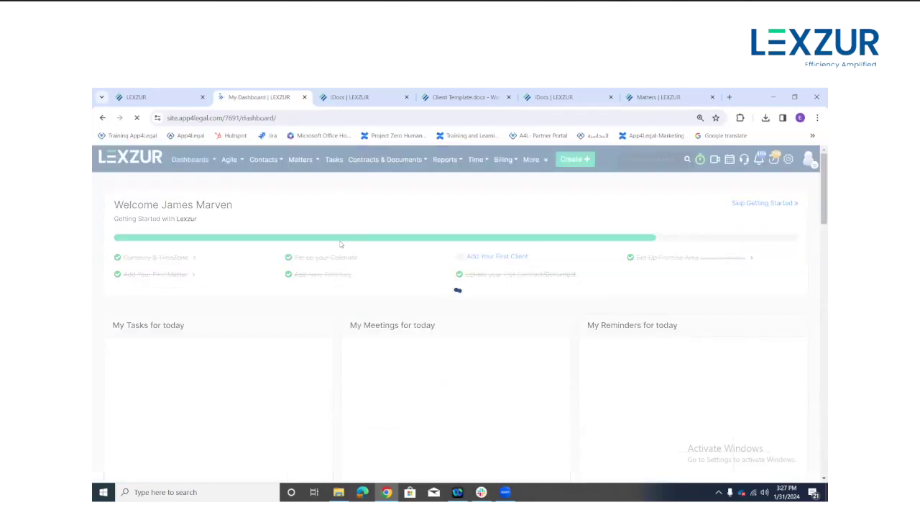
scroll(338, 246, down, 1)
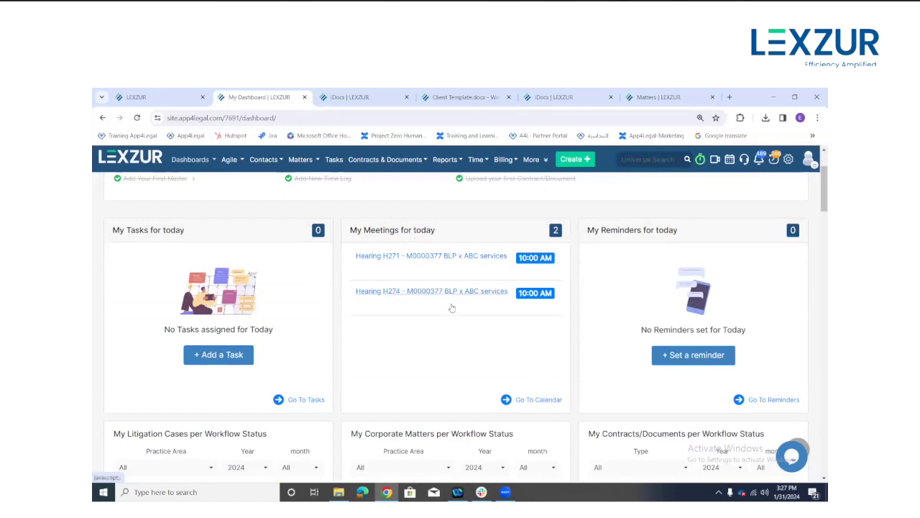
scroll(453, 306, down, 5)
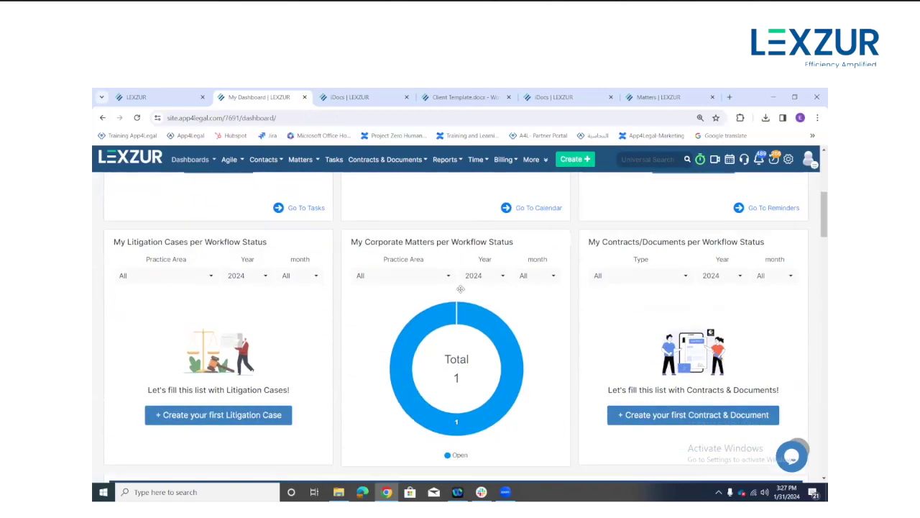
scroll(461, 288, down, 6)
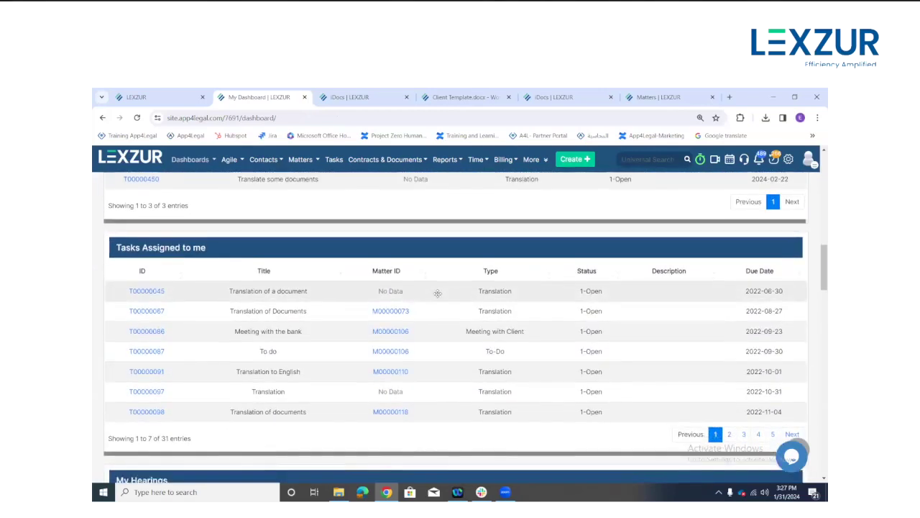
scroll(437, 294, down, 5)
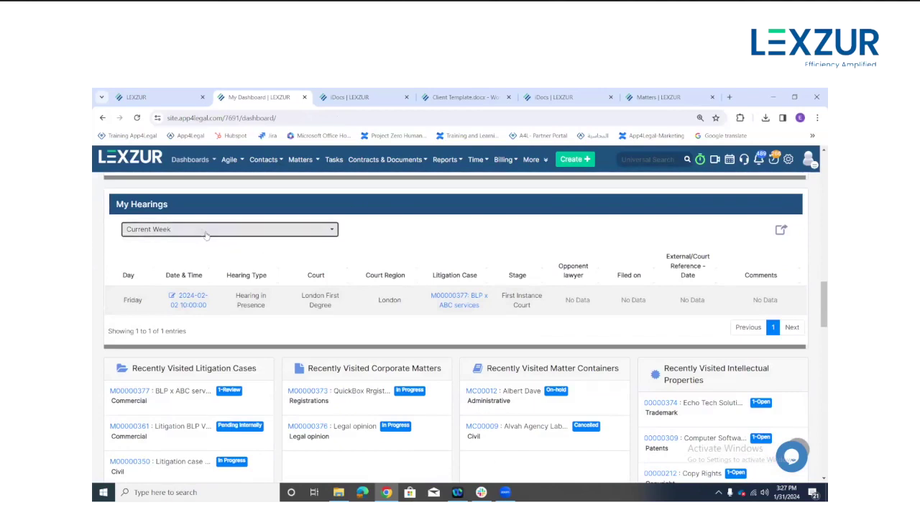
click(206, 235)
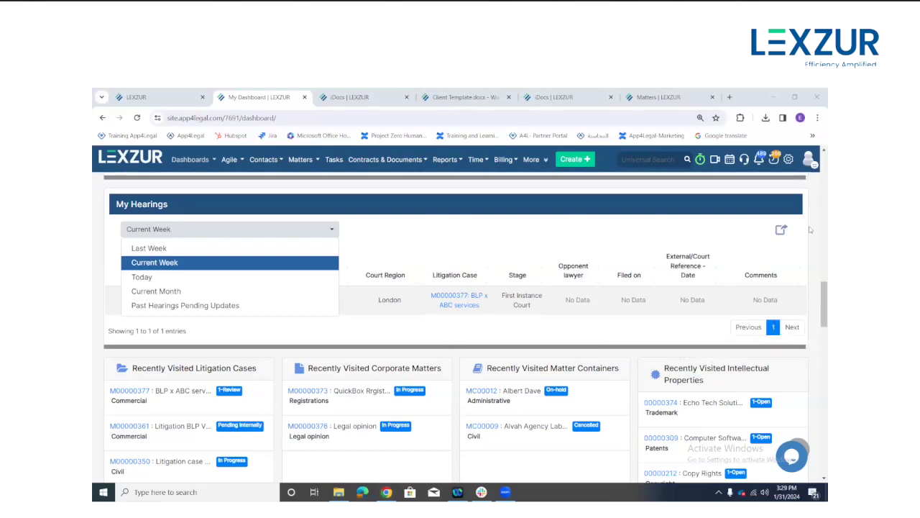
click(809, 232)
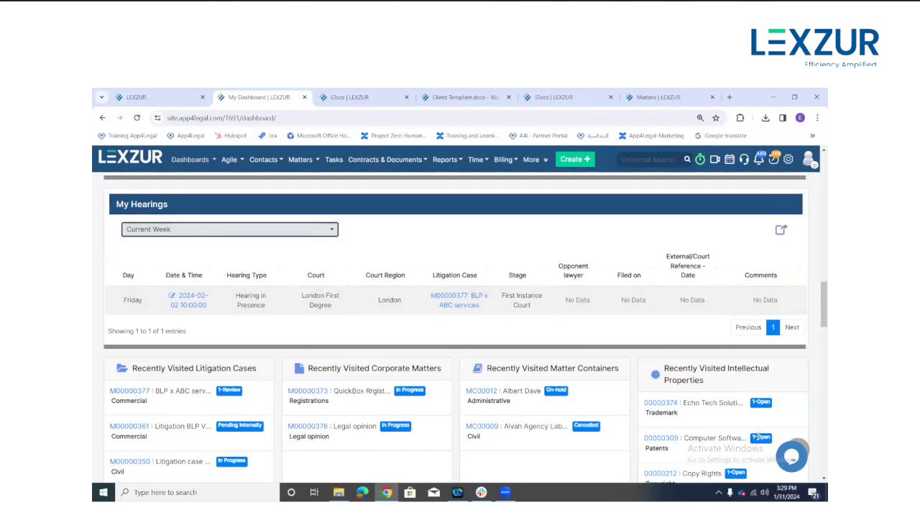
Check the learning links in the chat support and open the support ticket options from the help resources.
click(787, 457)
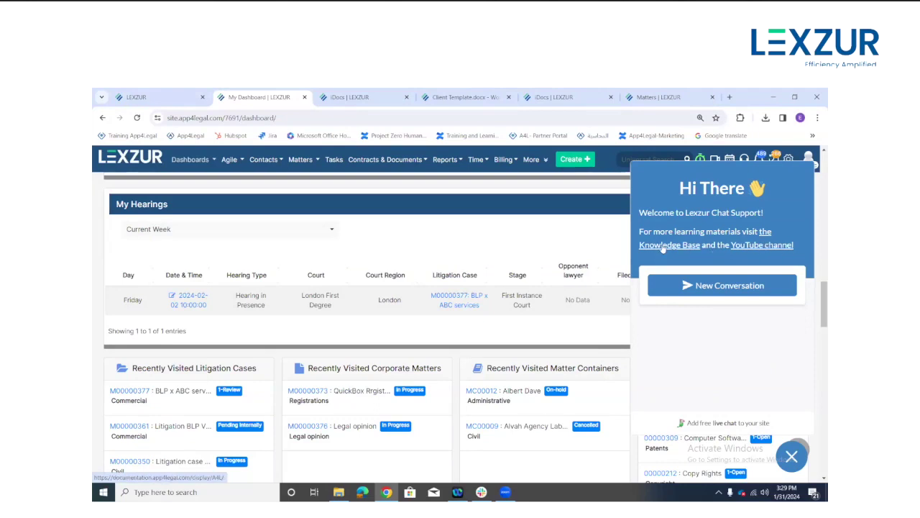
click(791, 460)
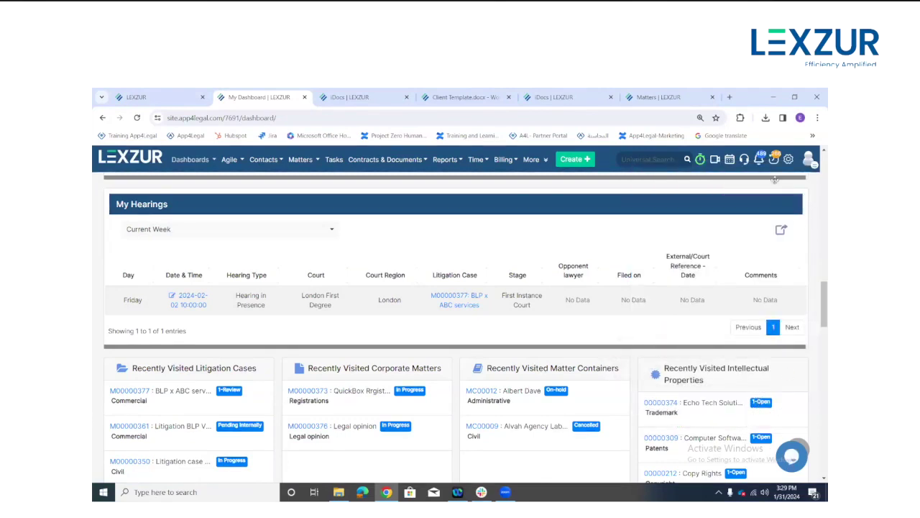
click(743, 159)
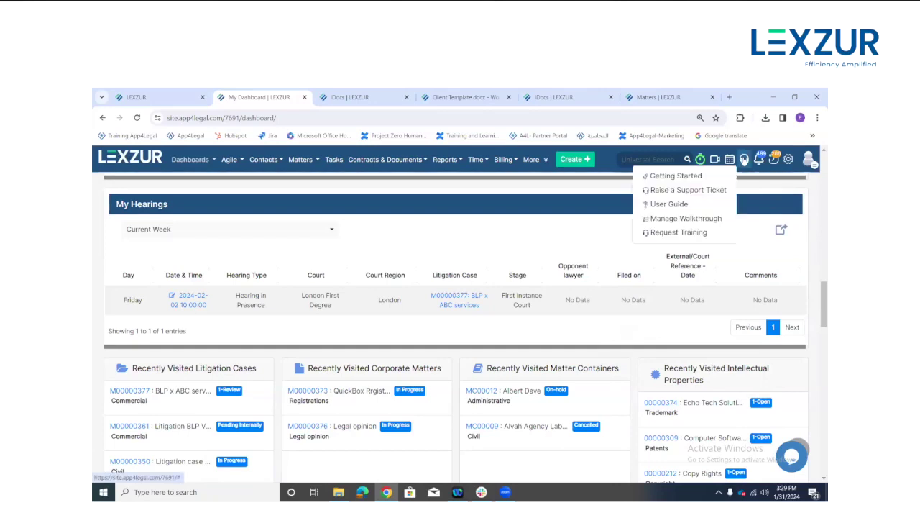
click(701, 190)
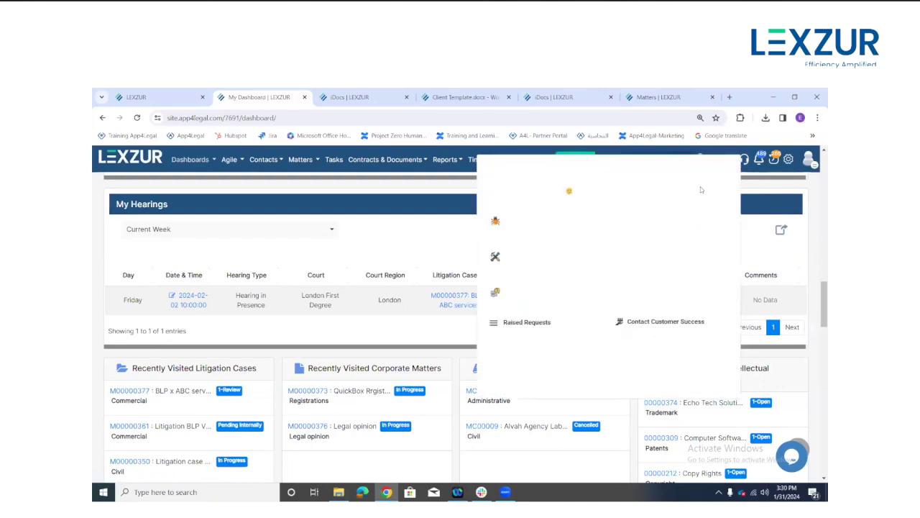